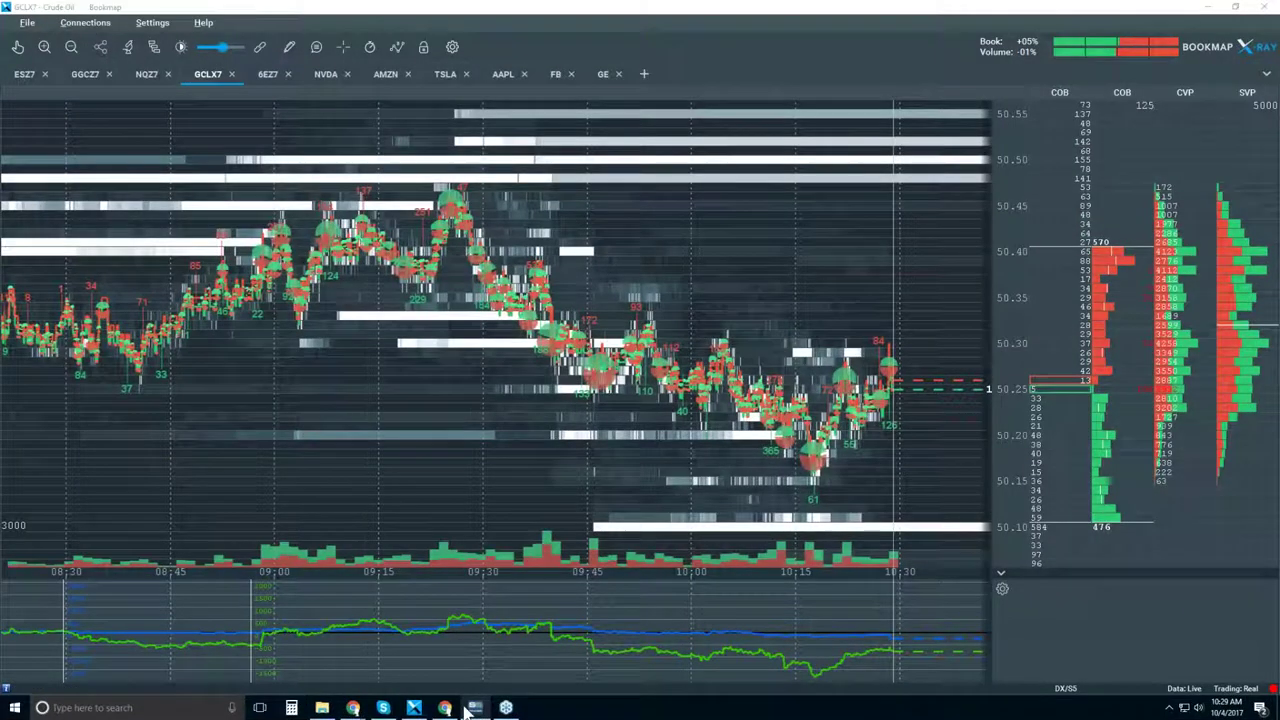
# Step: Show the Bookmap Platform Details slide with the risk disclaimer in the browser, and return to the live crude oil chart
pyautogui.moveTo(353, 707)
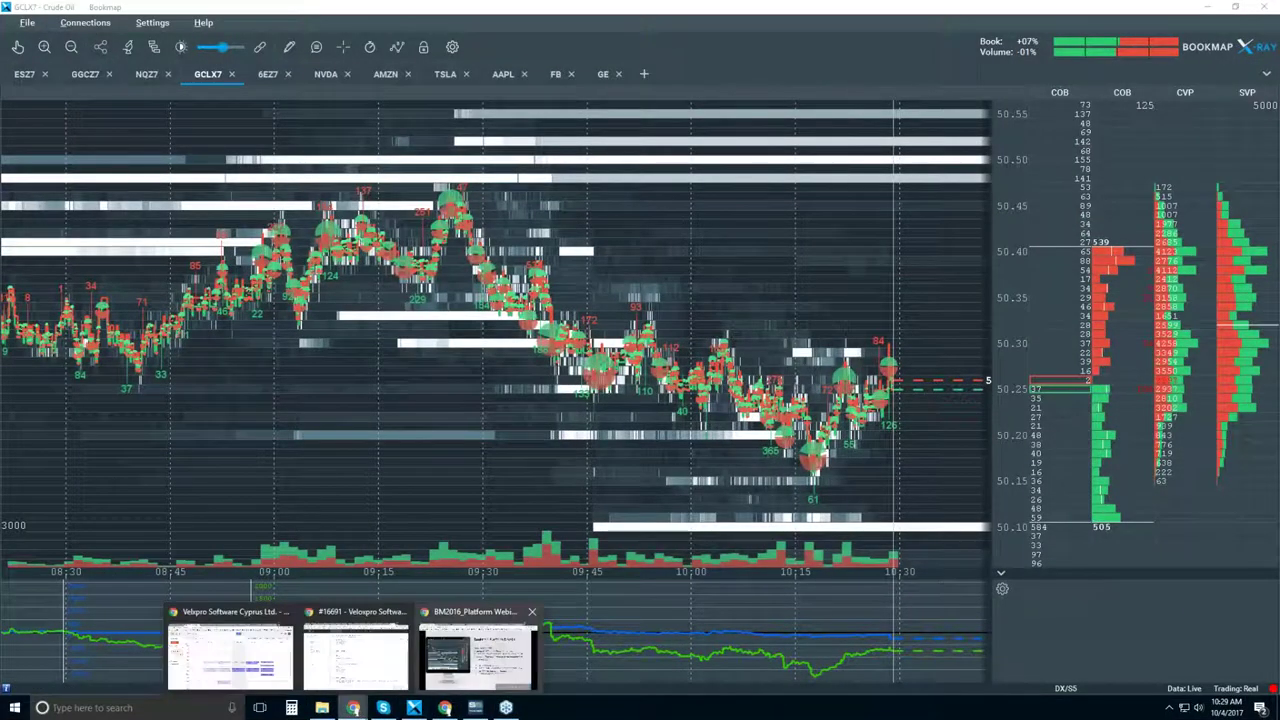
pyautogui.click(478, 655)
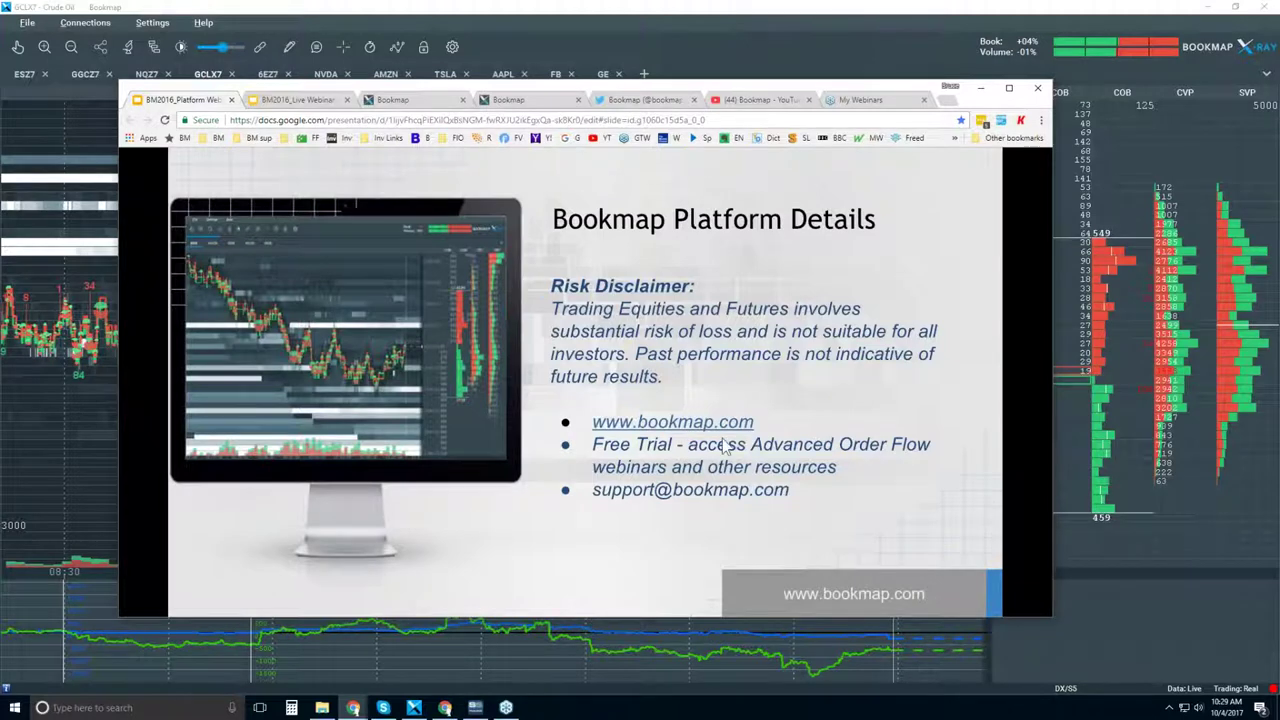
pyautogui.click(620, 18)
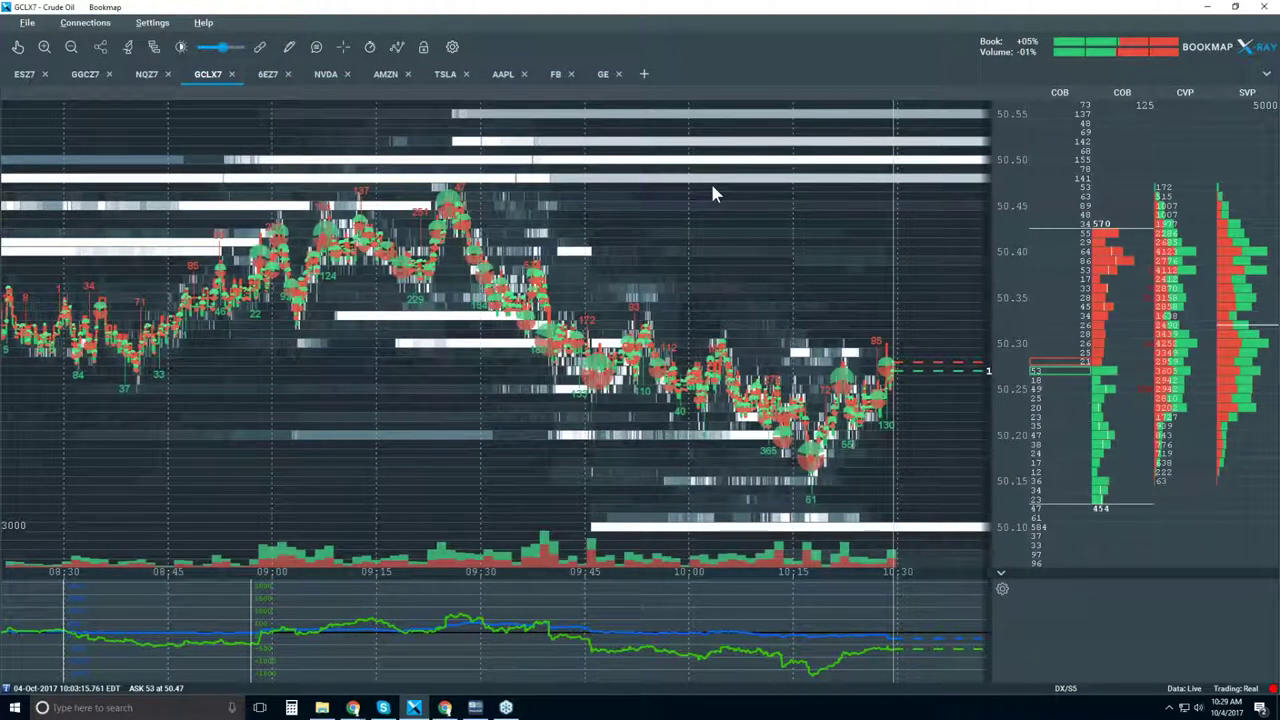
# Step: Examine the crude oil order flow around 10:30 on the heatmap, comparing the preceding session with the minutes just after
pyautogui.scroll(2, 788, 228)
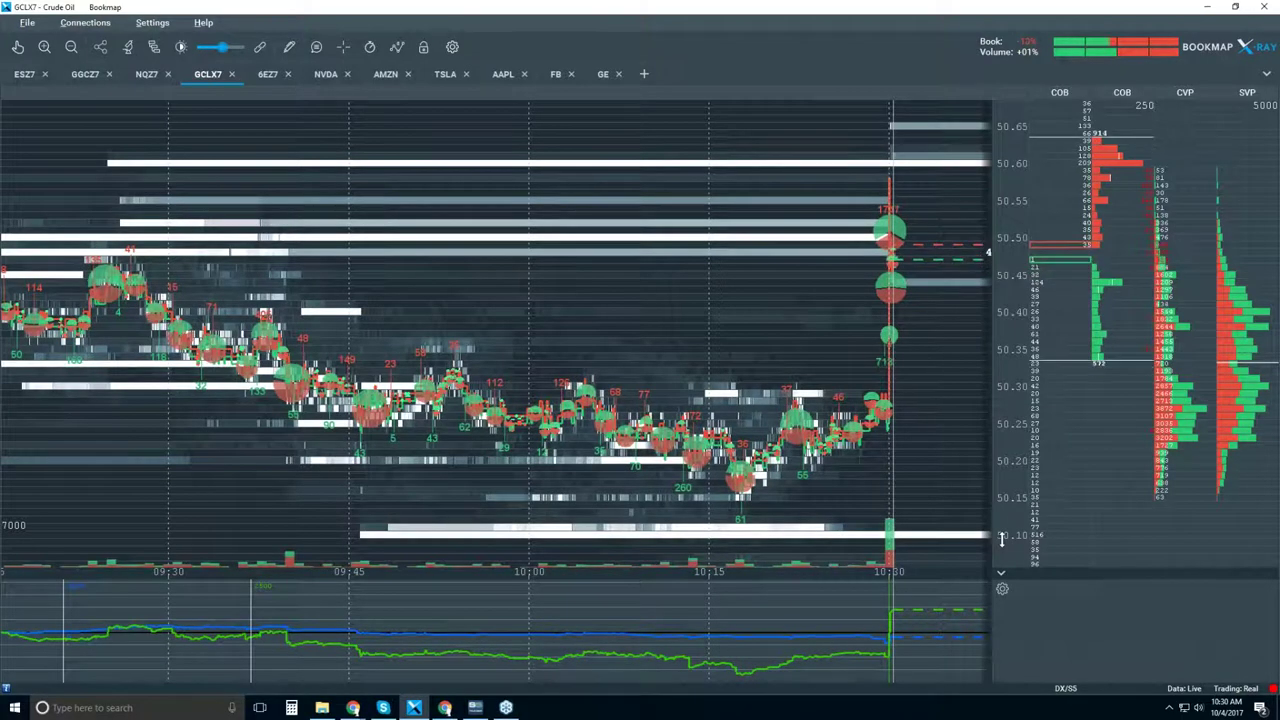
pyautogui.scroll(2, 838, 298)
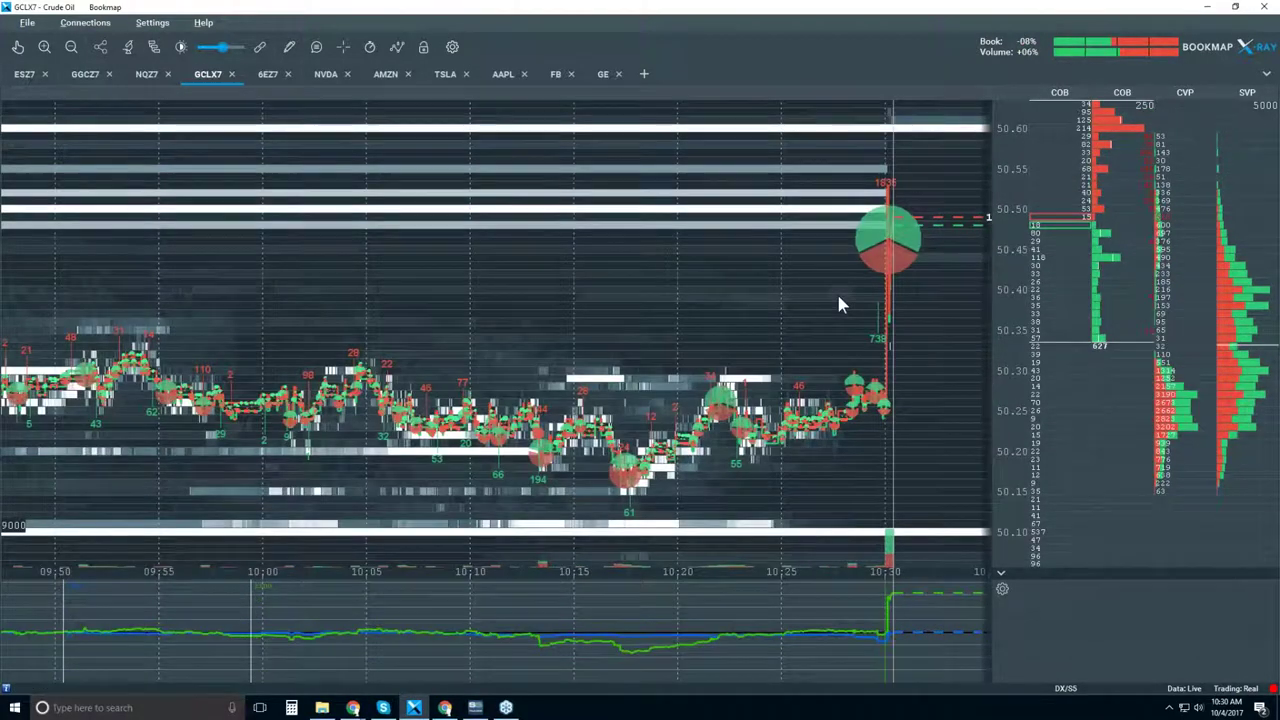
pyautogui.scroll(-4, 838, 298)
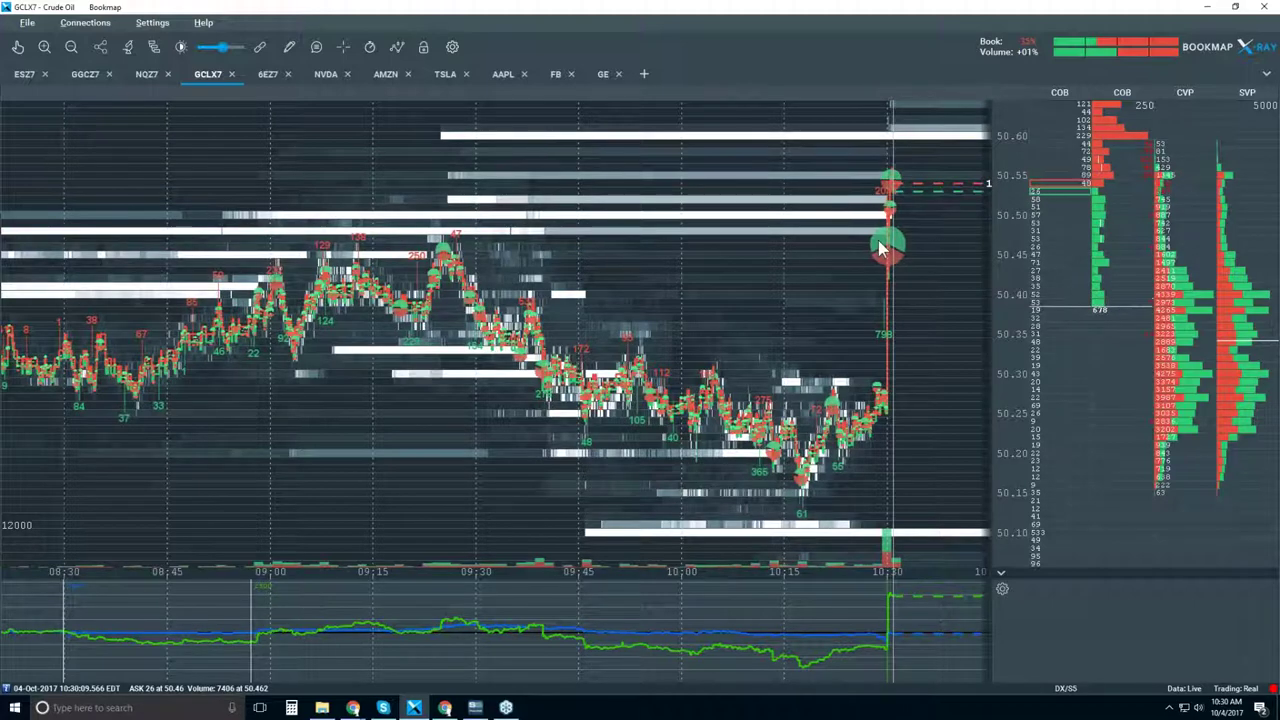
pyautogui.scroll(2, 860, 200)
pyautogui.scroll(3, 860, 200)
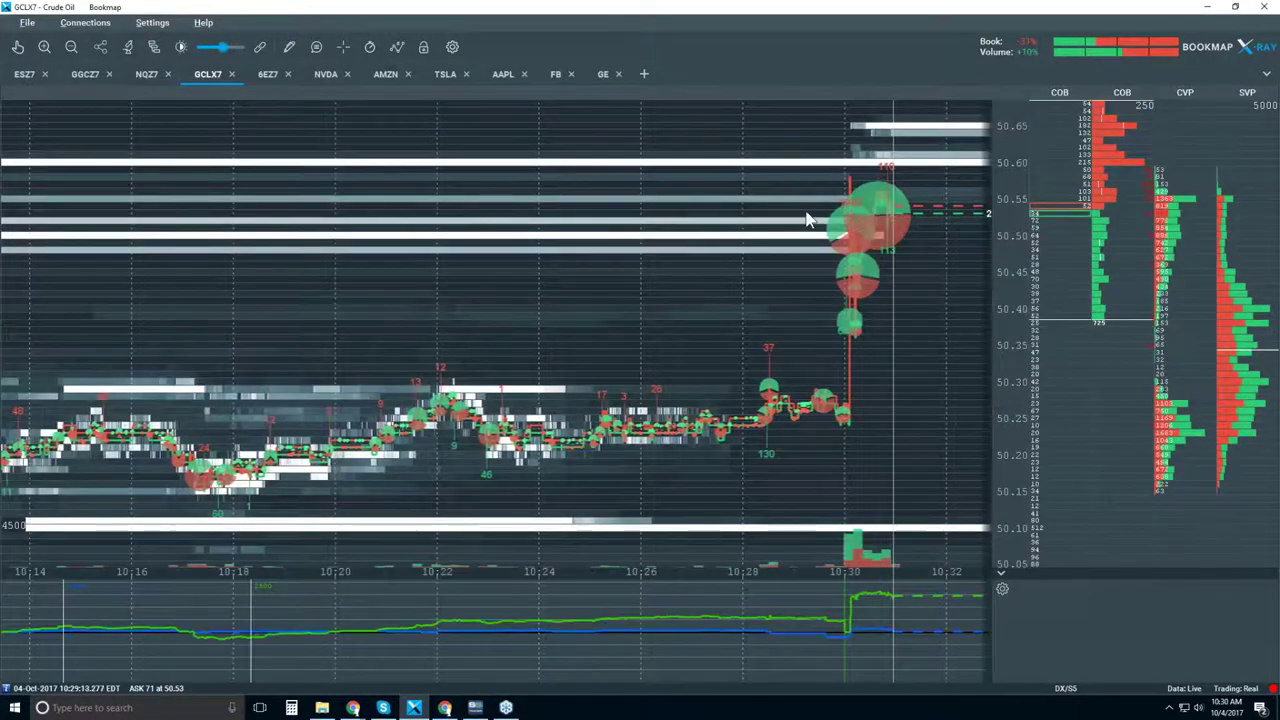
pyautogui.scroll(1, 780, 220)
# Step: Reduce the dot size of the Volume Dots study for GCLX7 and close the studies configuration
pyautogui.click(129, 50)
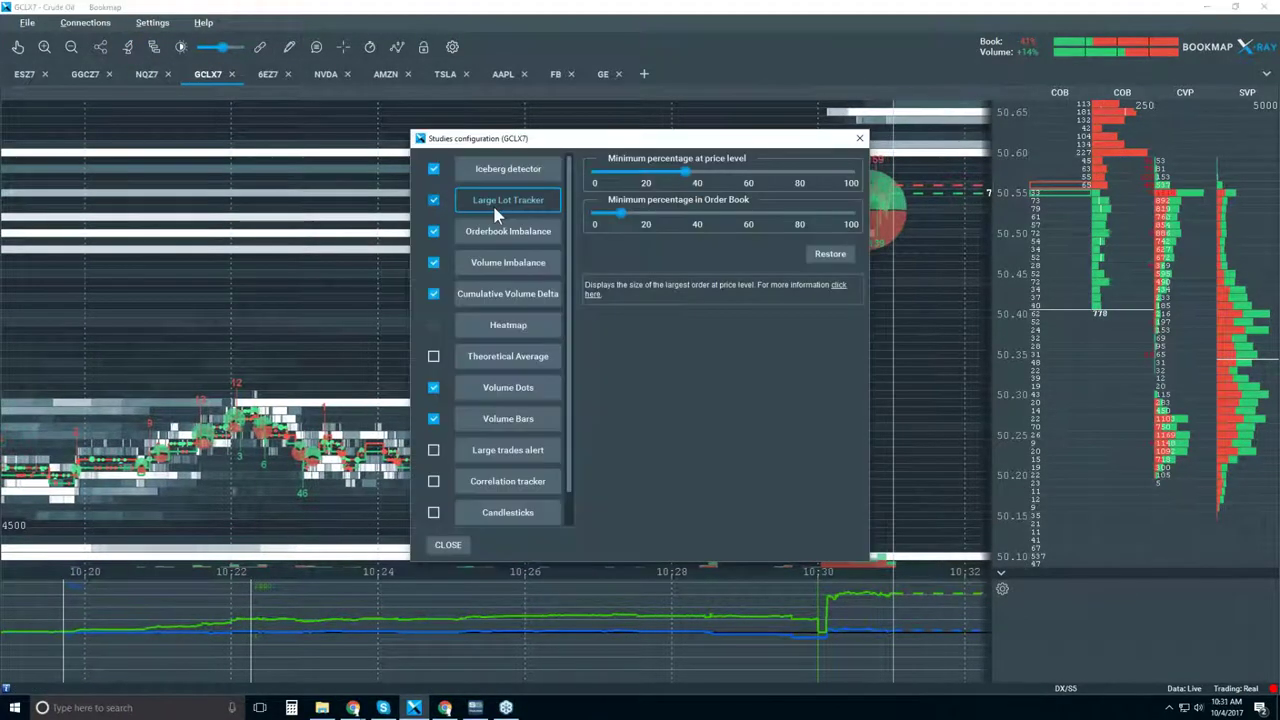
pyautogui.moveTo(545, 143); pyautogui.dragTo(228, 143)
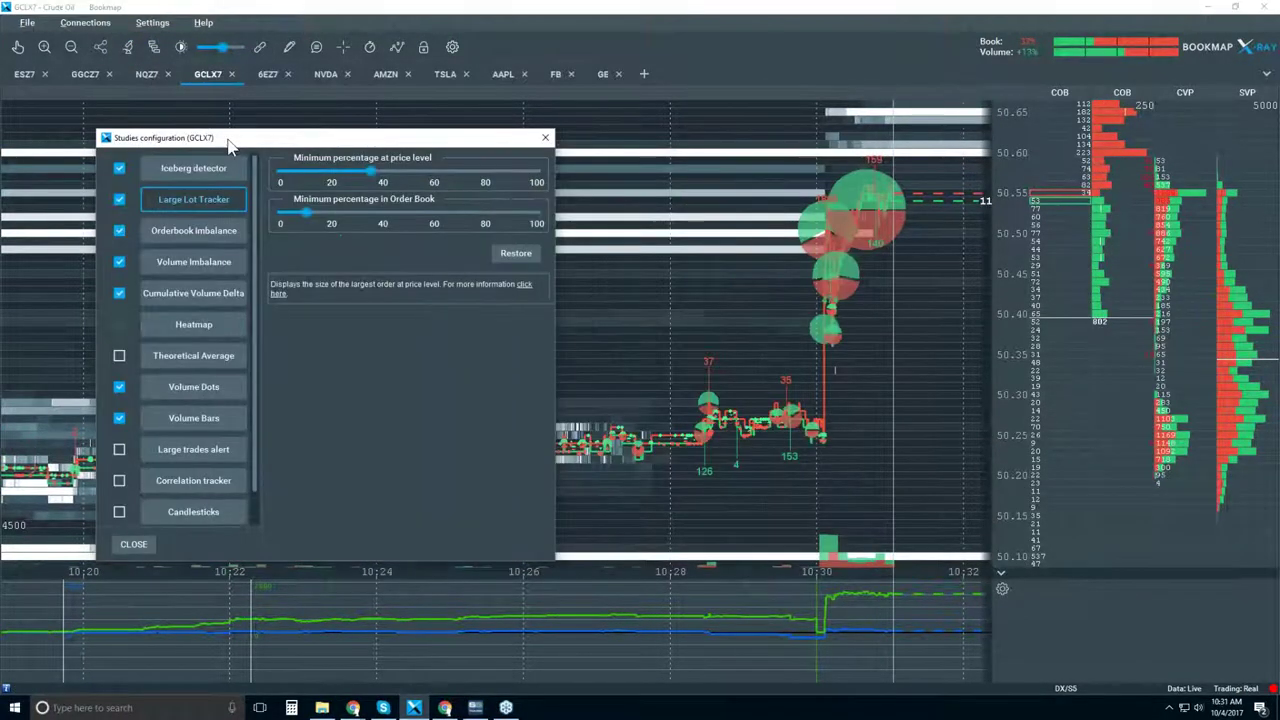
pyautogui.click(212, 391)
pyautogui.moveTo(337, 216); pyautogui.dragTo(303, 226)
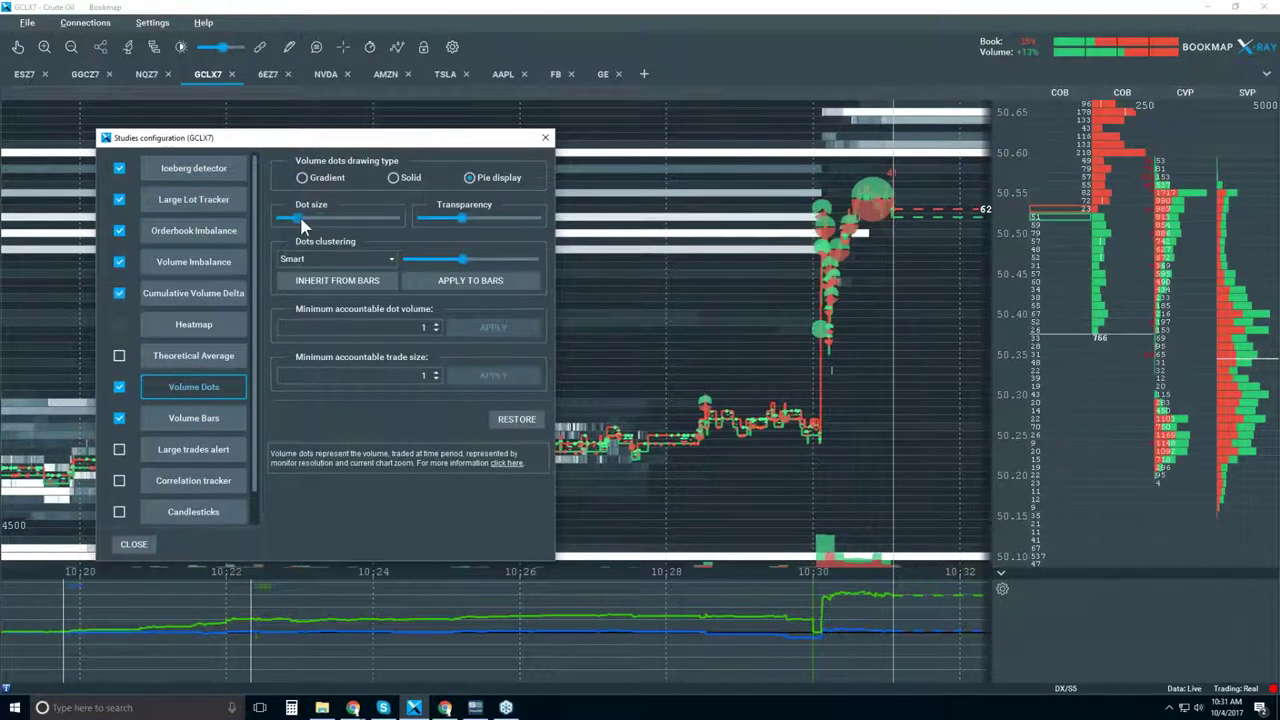
pyautogui.click(545, 137)
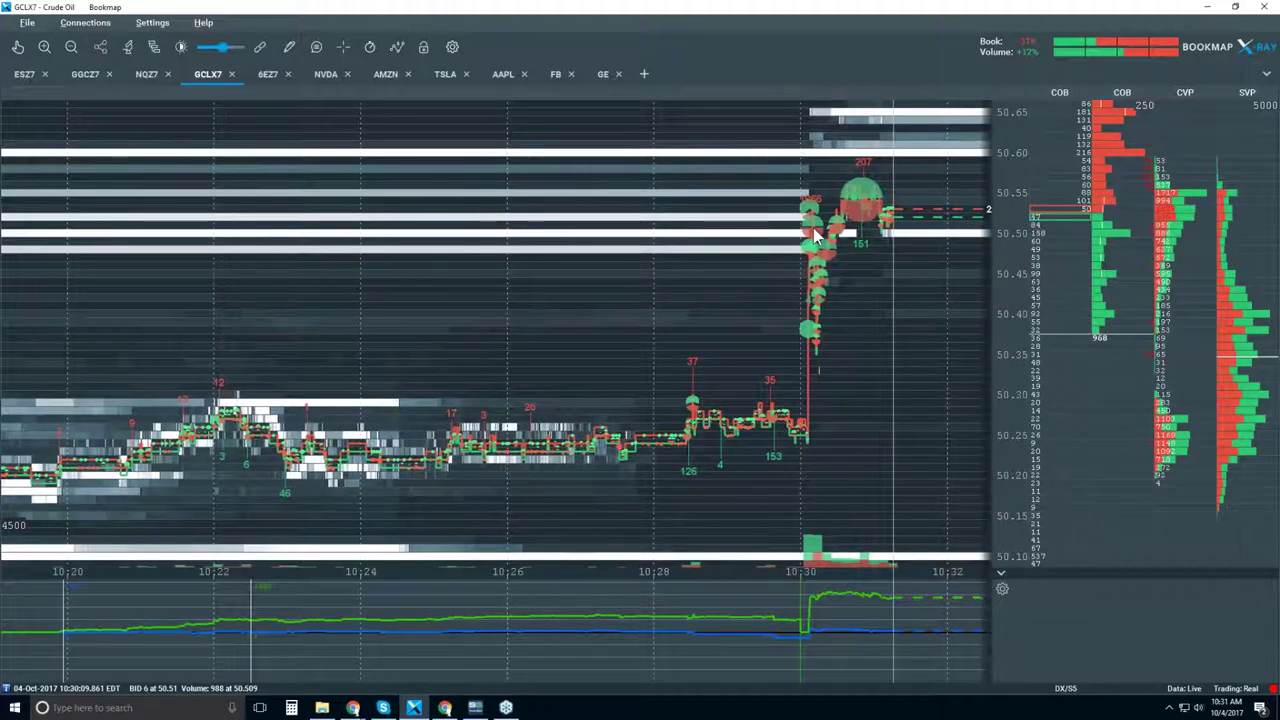
# Step: Examine the volume dots and resting liquidity along the crude oil price move after 10:30, in detail and in overview
pyautogui.scroll(5, 795, 232)
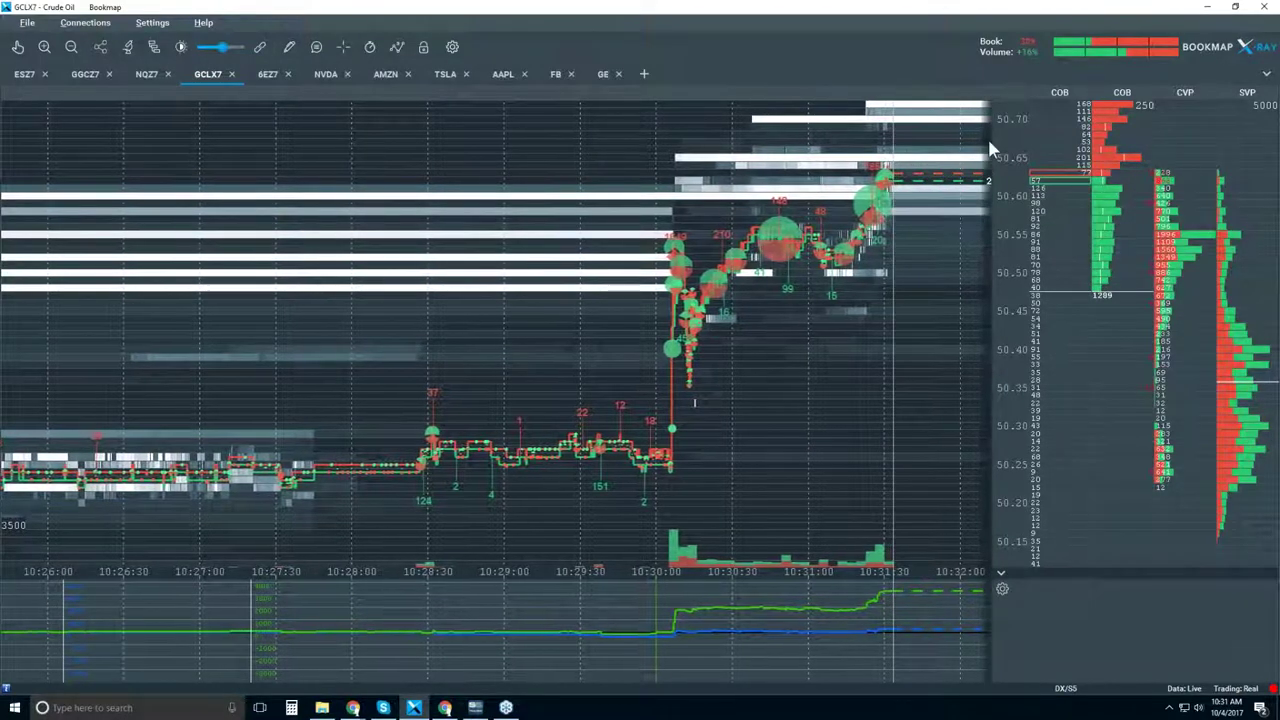
pyautogui.scroll(-1, 970, 172)
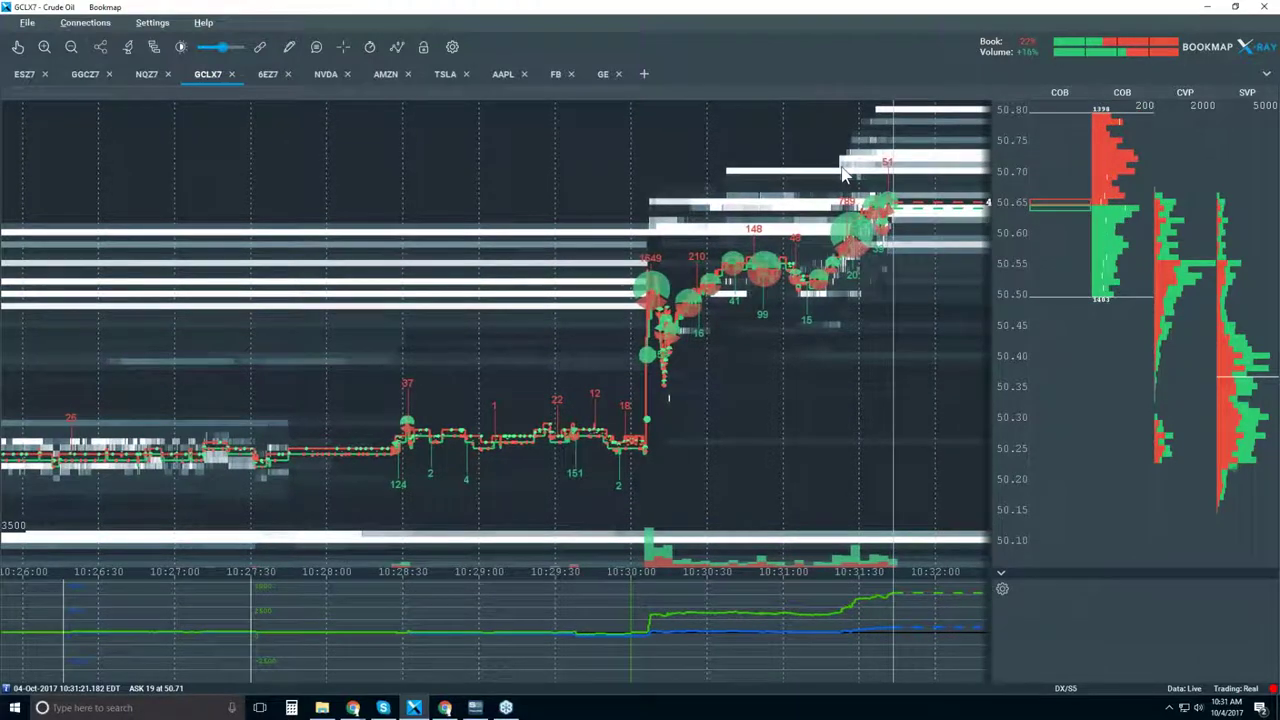
pyautogui.scroll(3, 843, 172)
pyautogui.scroll(3, 830, 200)
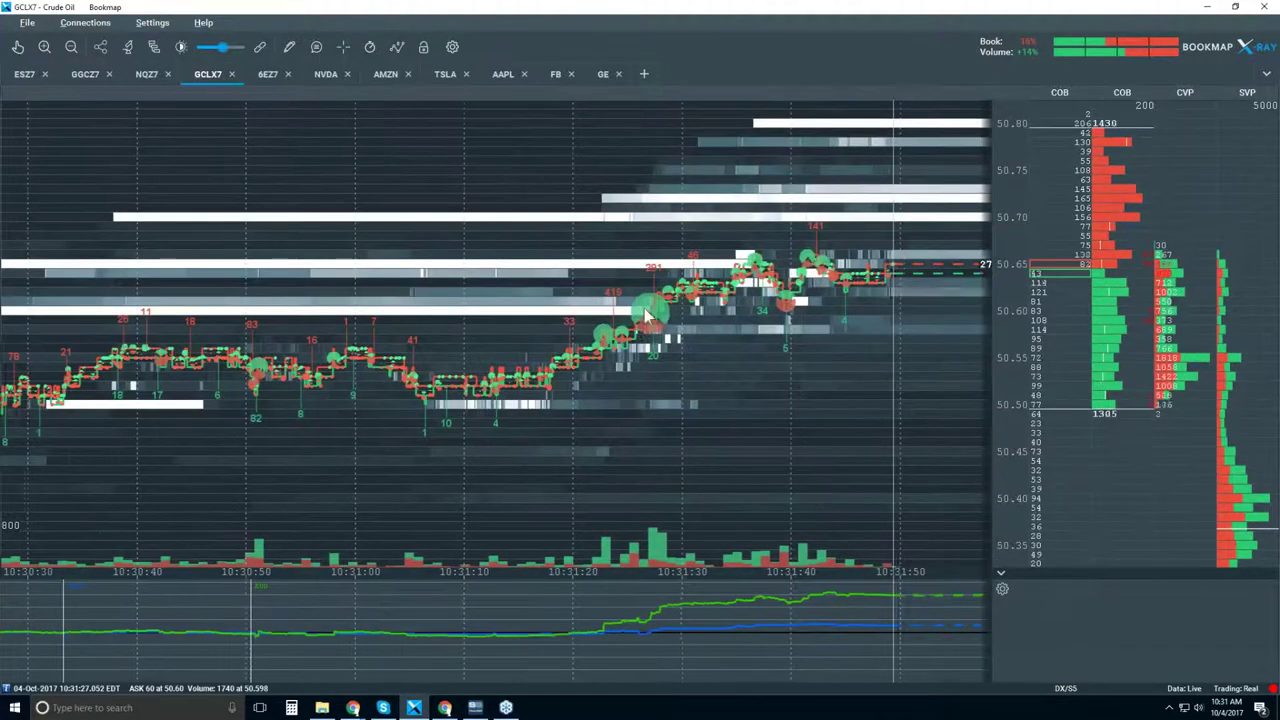
pyautogui.scroll(-2, 633, 308)
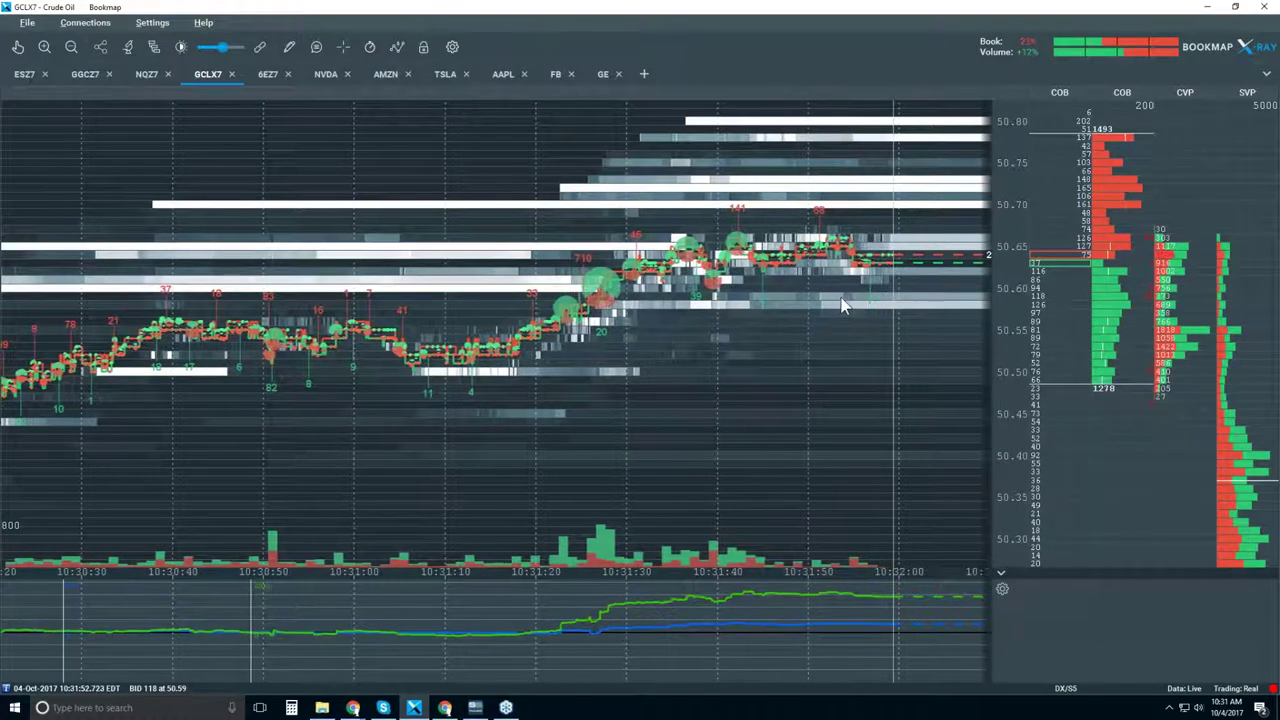
pyautogui.scroll(-3, 840, 305)
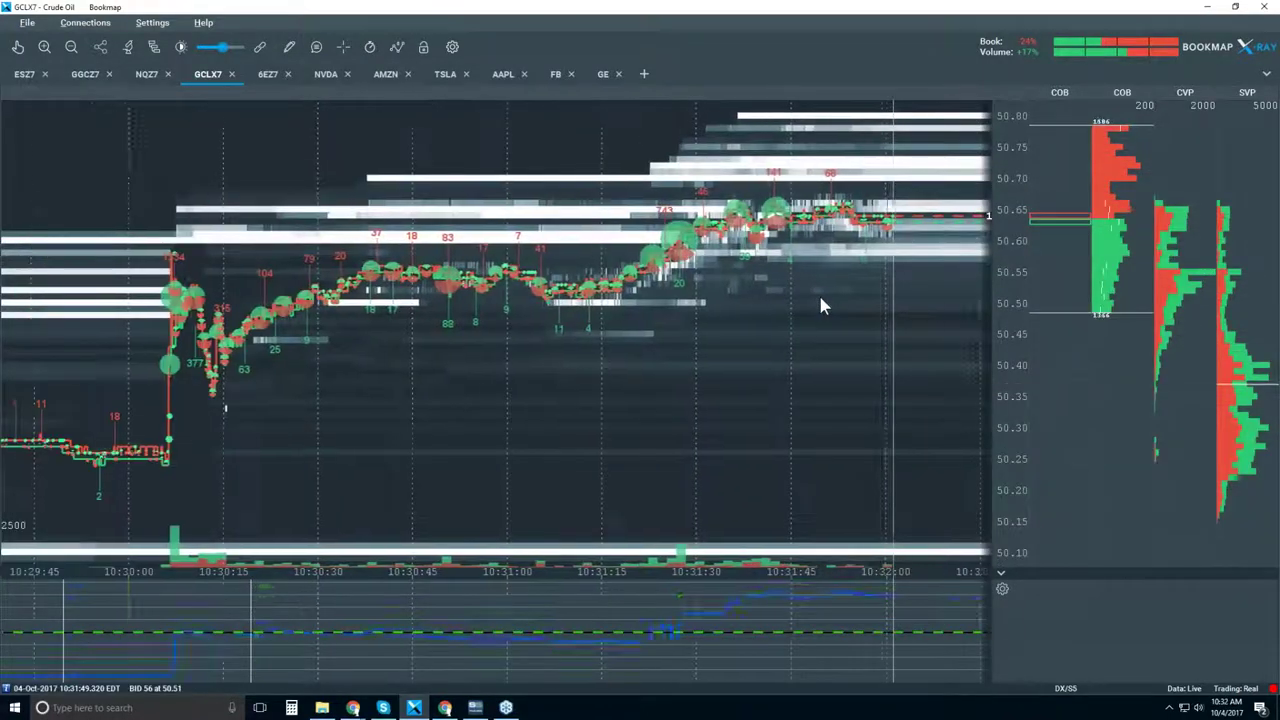
pyautogui.scroll(-3, 820, 305)
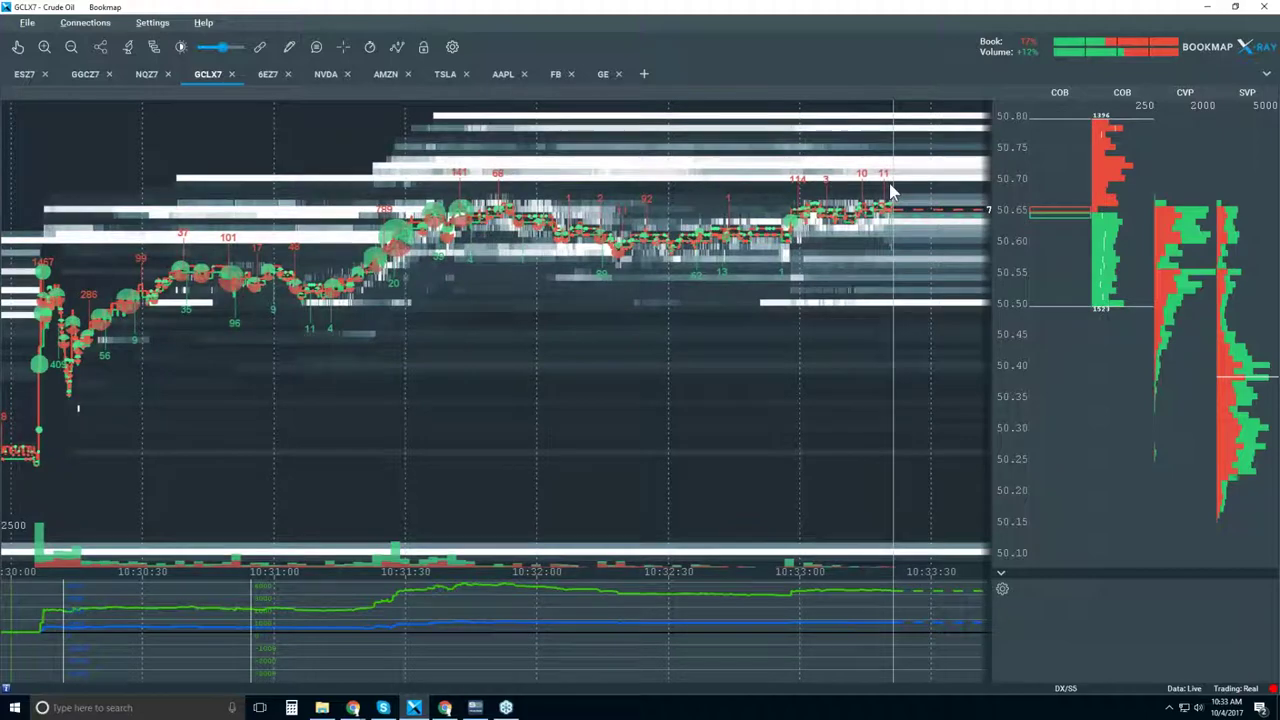
pyautogui.scroll(3, 870, 185)
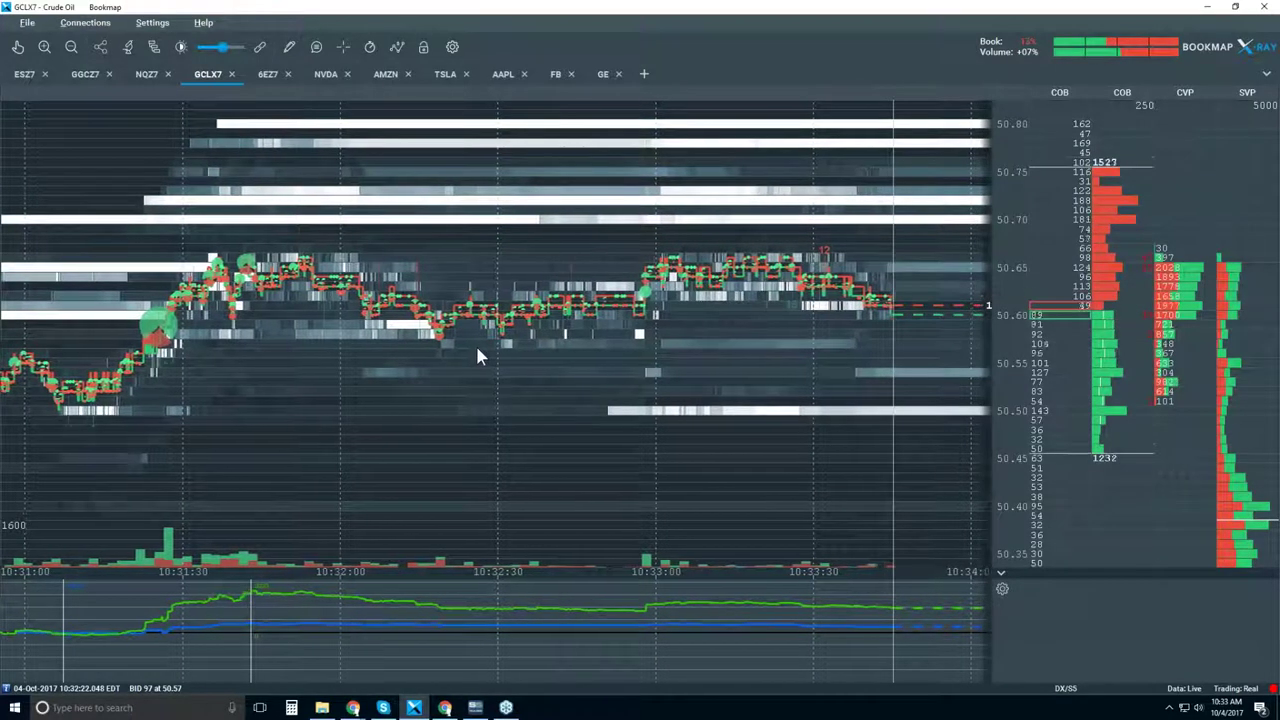
pyautogui.scroll(-1, 477, 357)
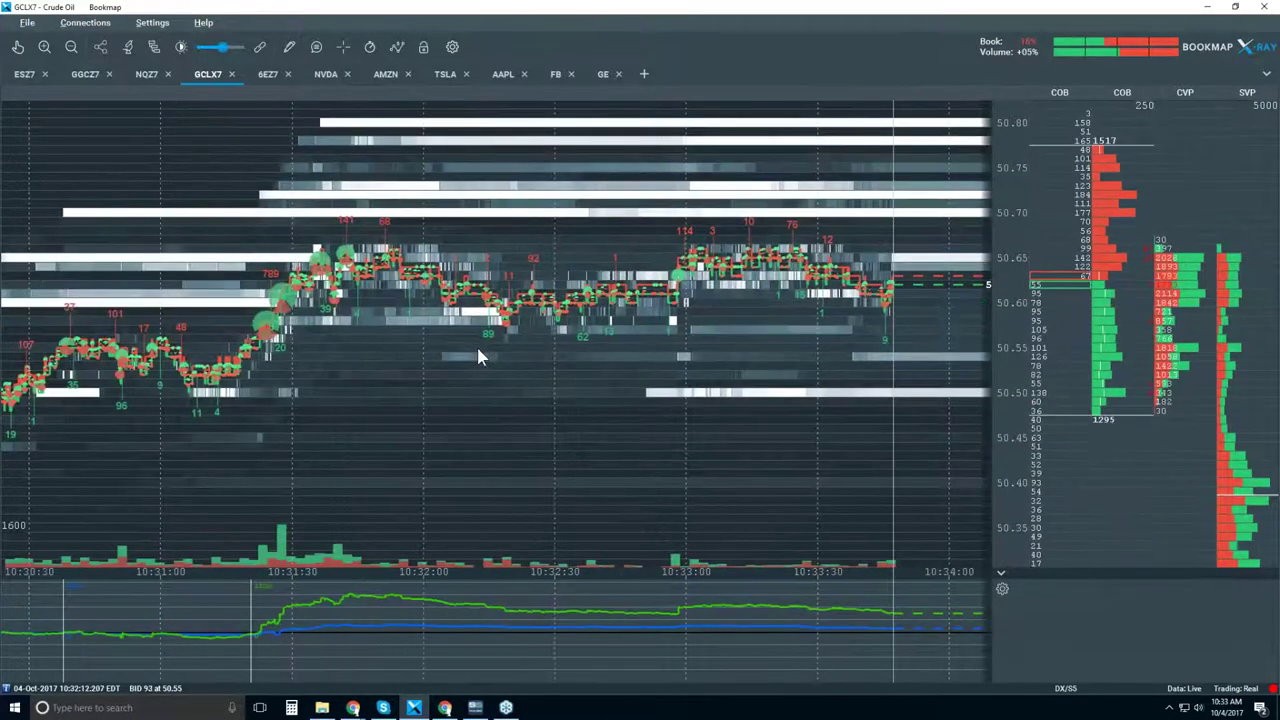
pyautogui.scroll(-2, 477, 357)
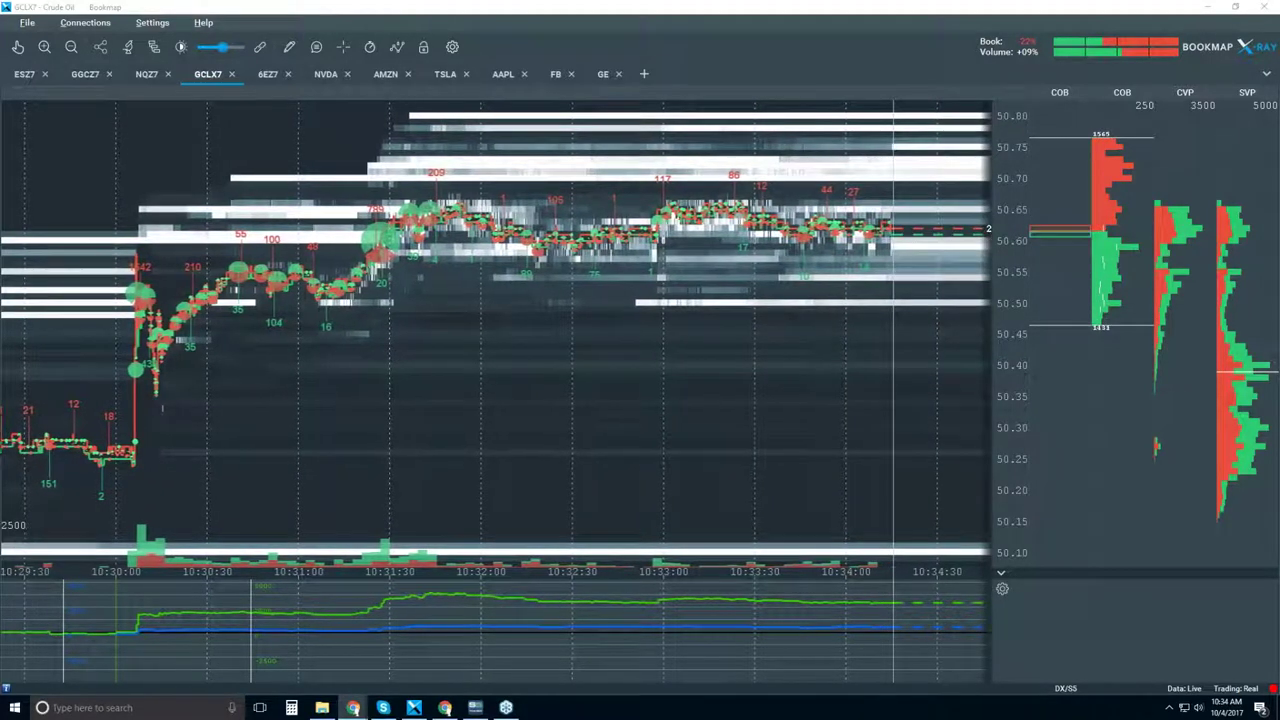
# Step: Return to the crude oil chart and compare the current order book columns with the heatmap liquidity levels across the price range
pyautogui.click(1043, 205)
pyautogui.scroll(2, 1043, 205)
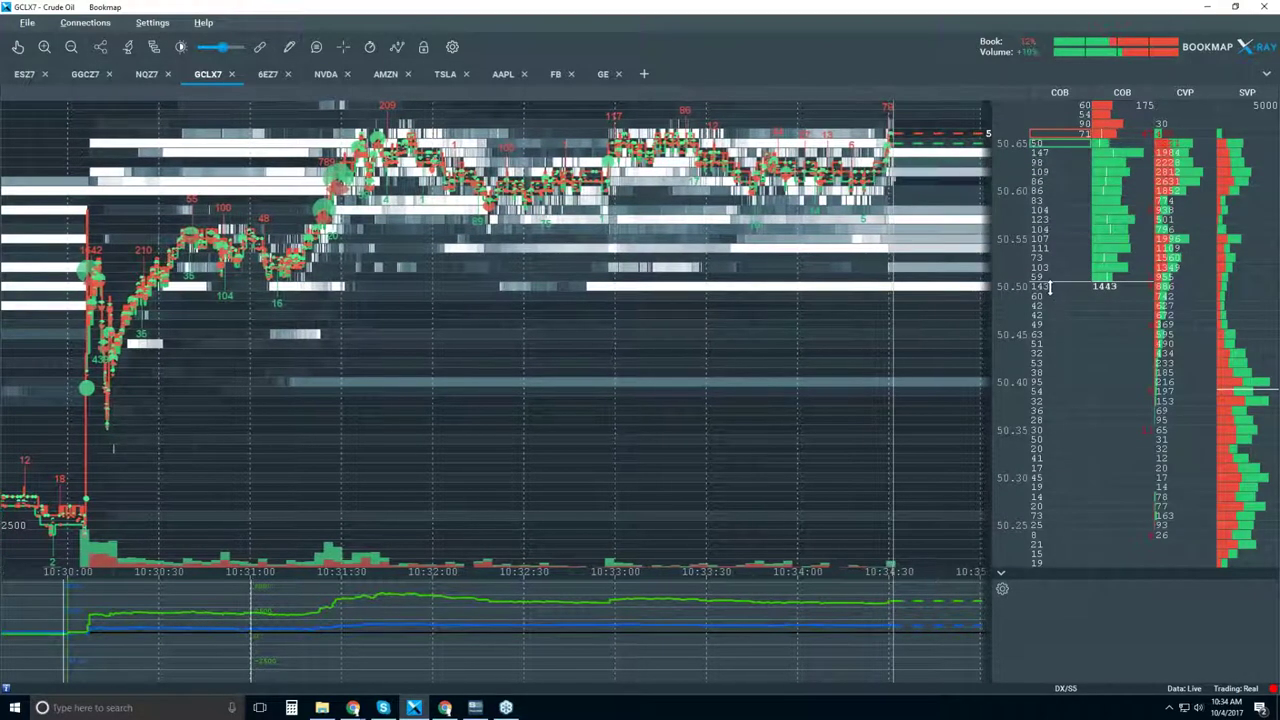
pyautogui.scroll(-5, 975, 220)
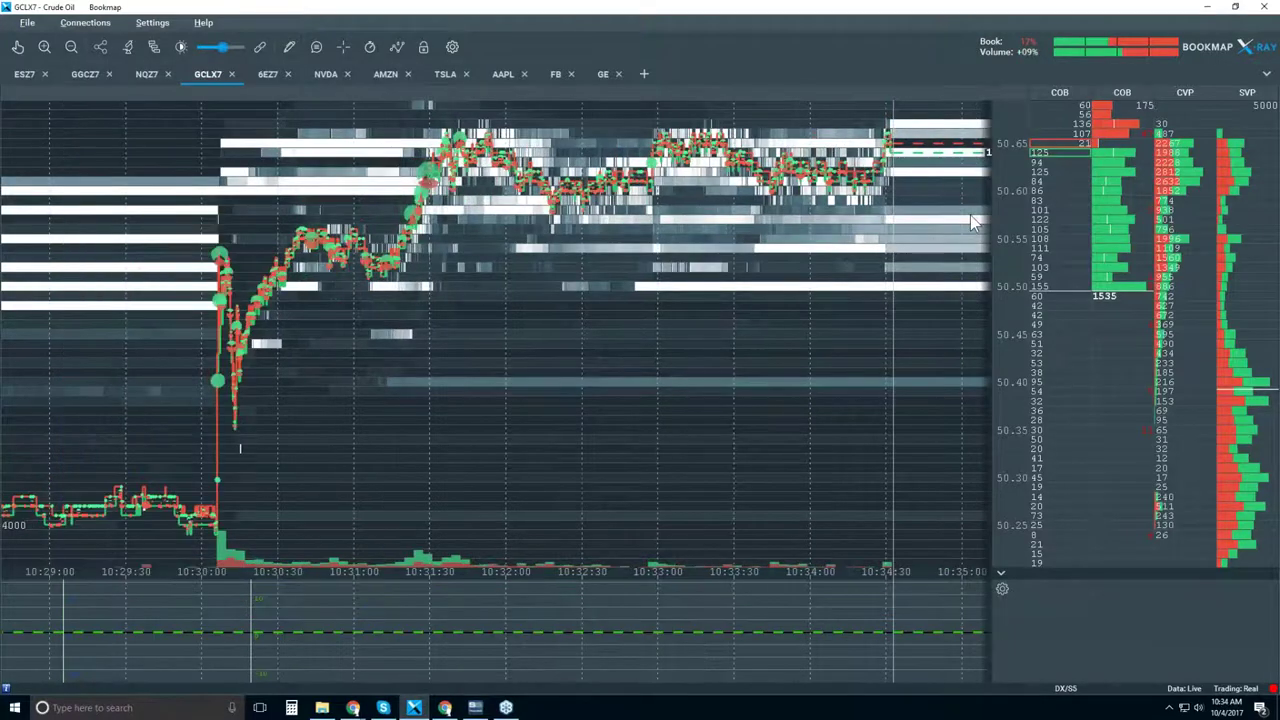
pyautogui.scroll(-2, 1028, 172)
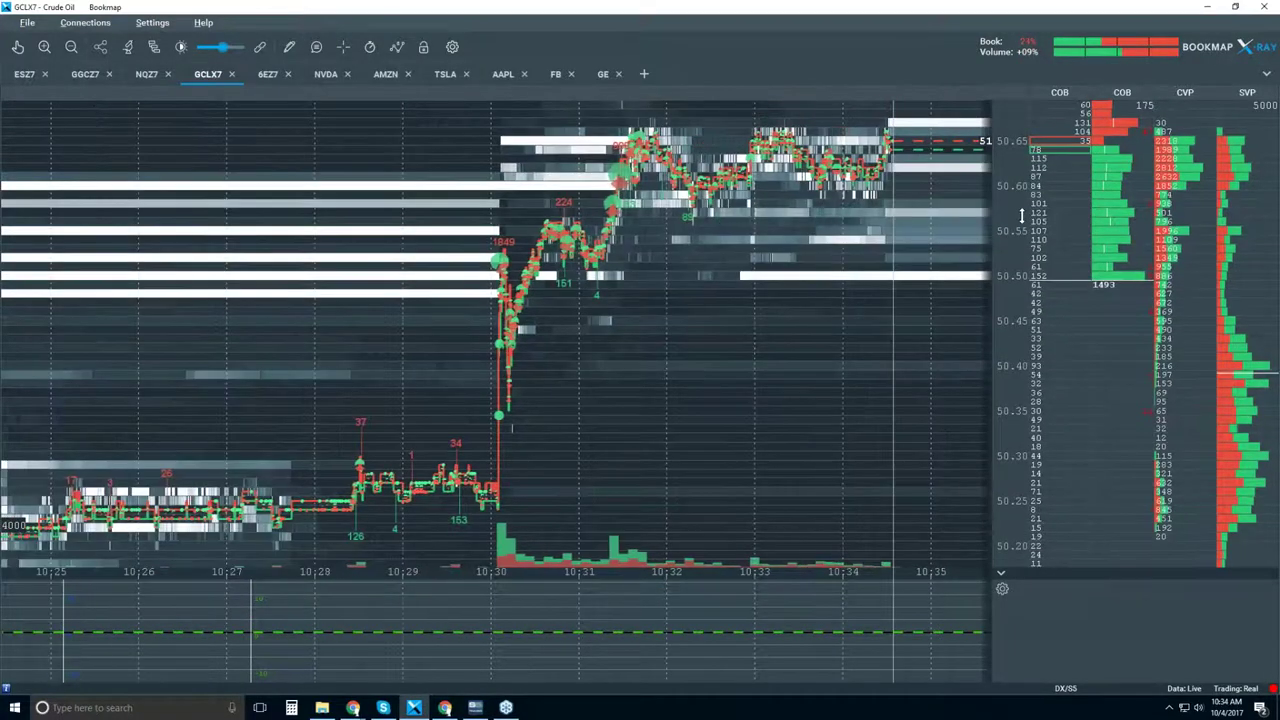
pyautogui.scroll(-2, 1022, 218)
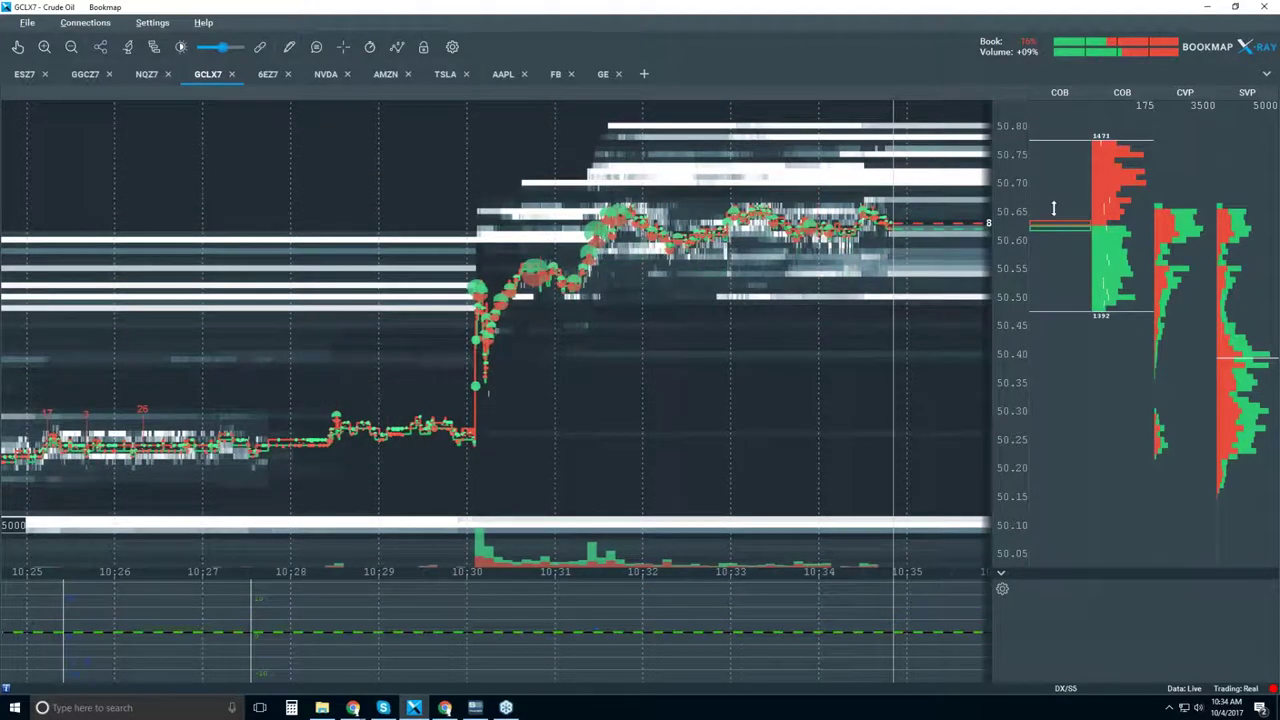
# Step: Examine the crude oil trading between 50.50 and 50.70 up close around 10:35, and compare it with the whole move since 10:30
pyautogui.scroll(2, 1054, 211)
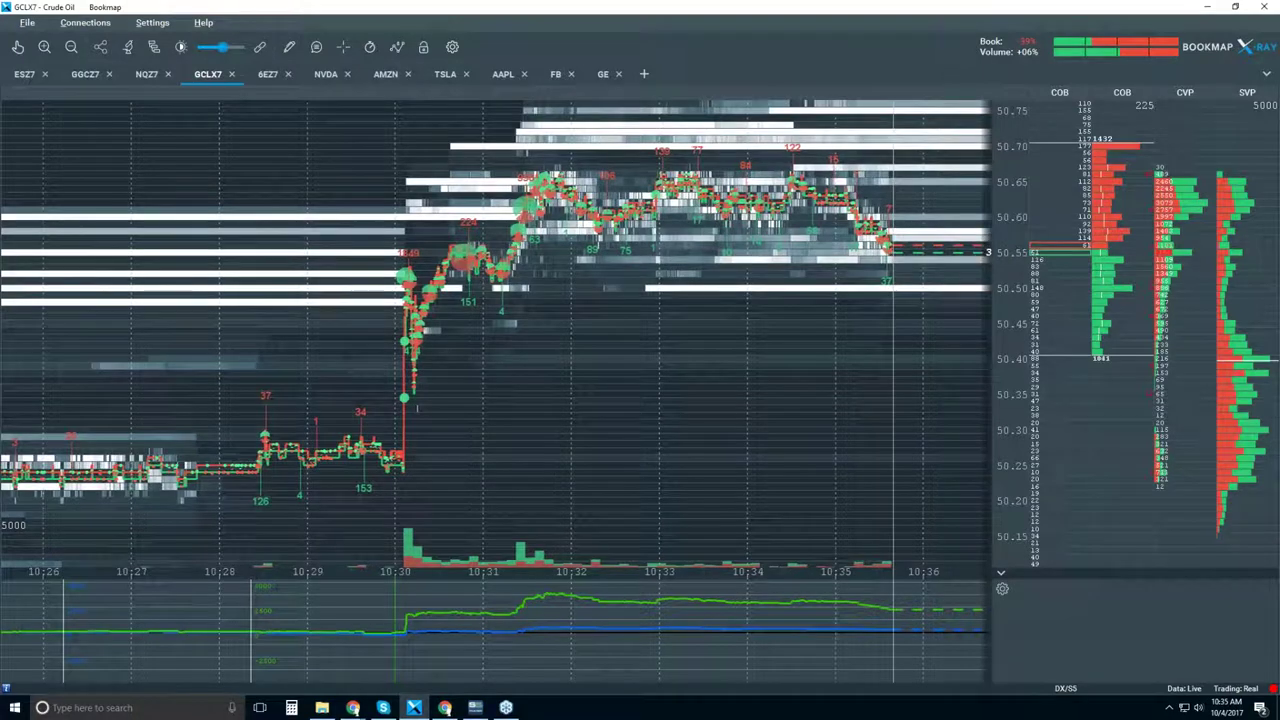
pyautogui.scroll(1, 855, 193)
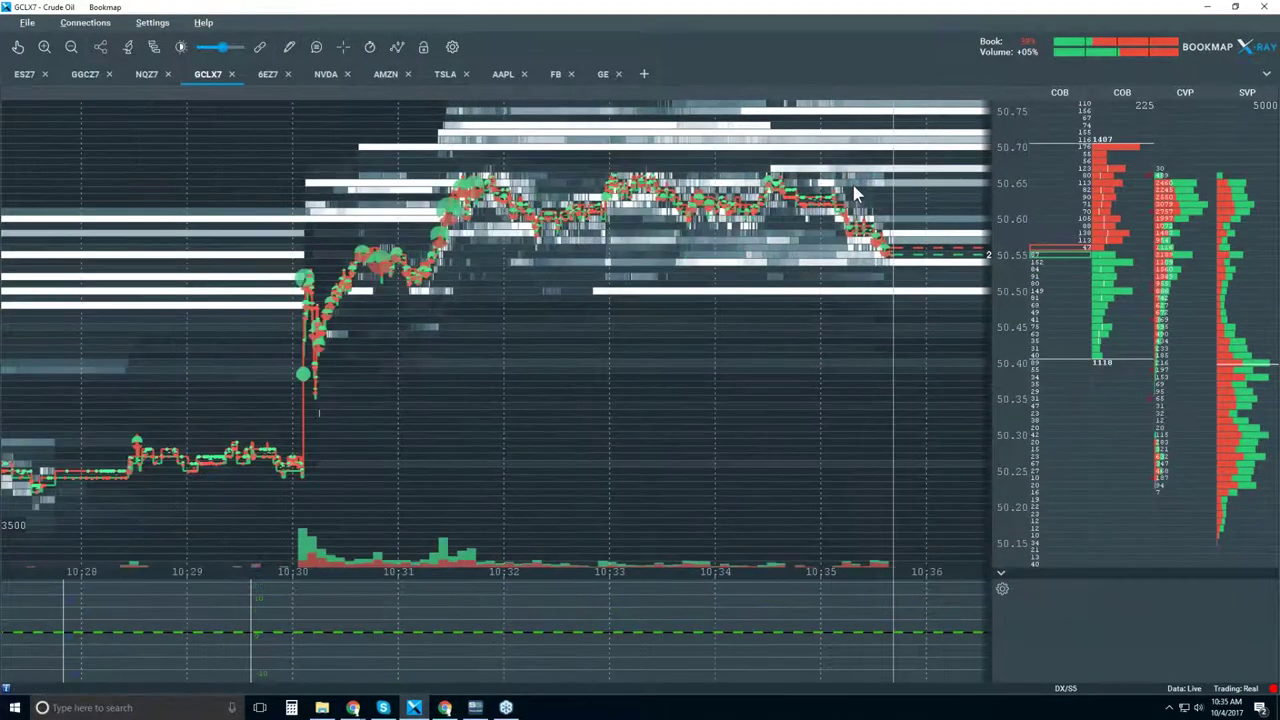
pyautogui.scroll(1, 853, 193)
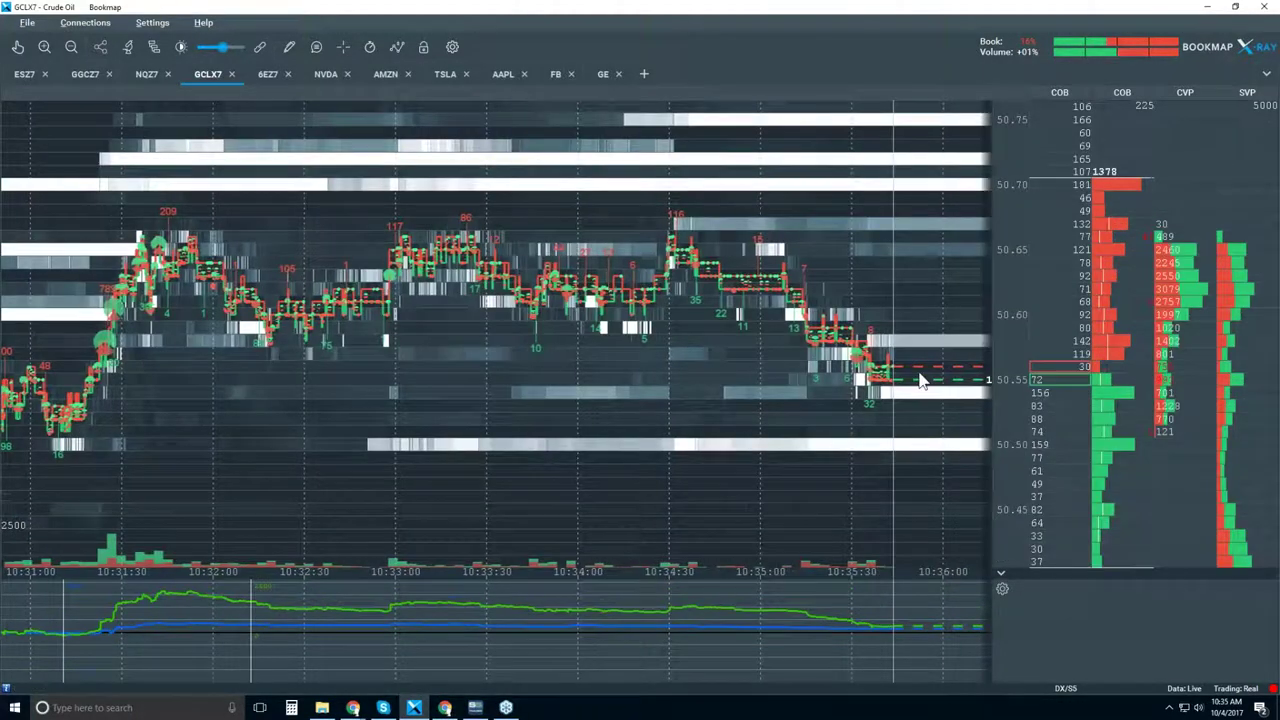
pyautogui.scroll(2, 848, 334)
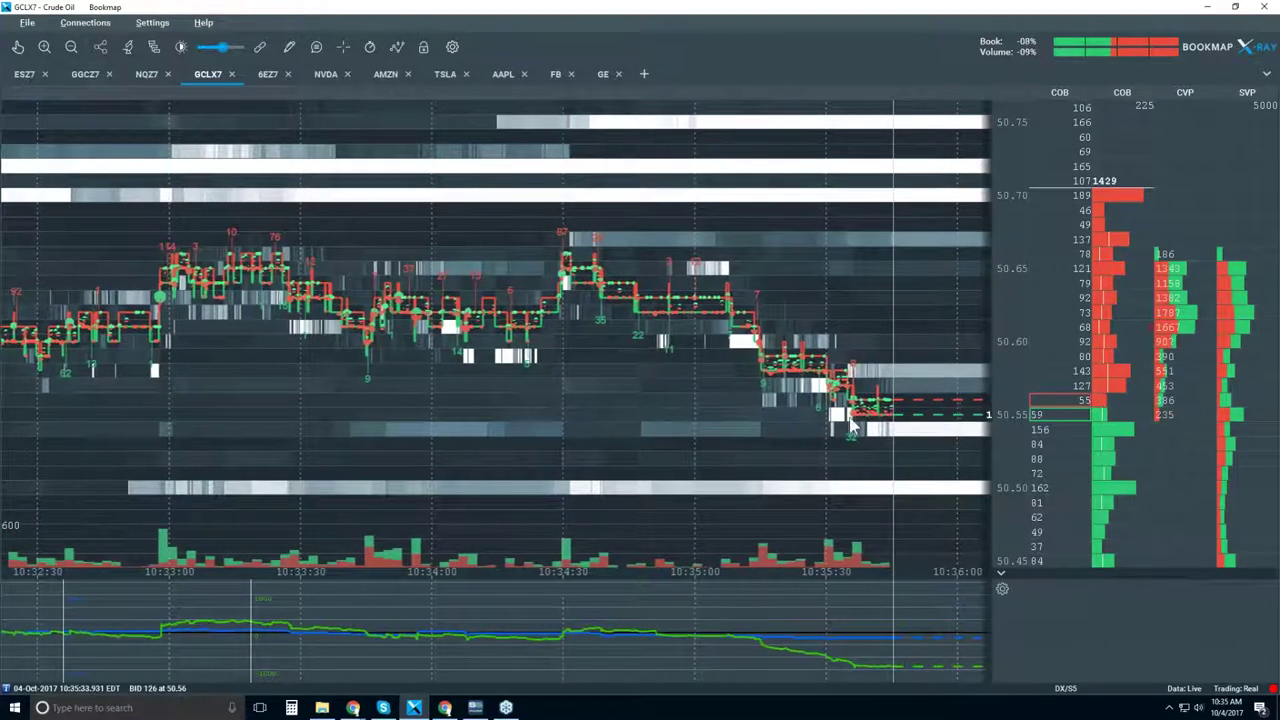
pyautogui.scroll(-1, 827, 342)
pyautogui.scroll(-2, 827, 342)
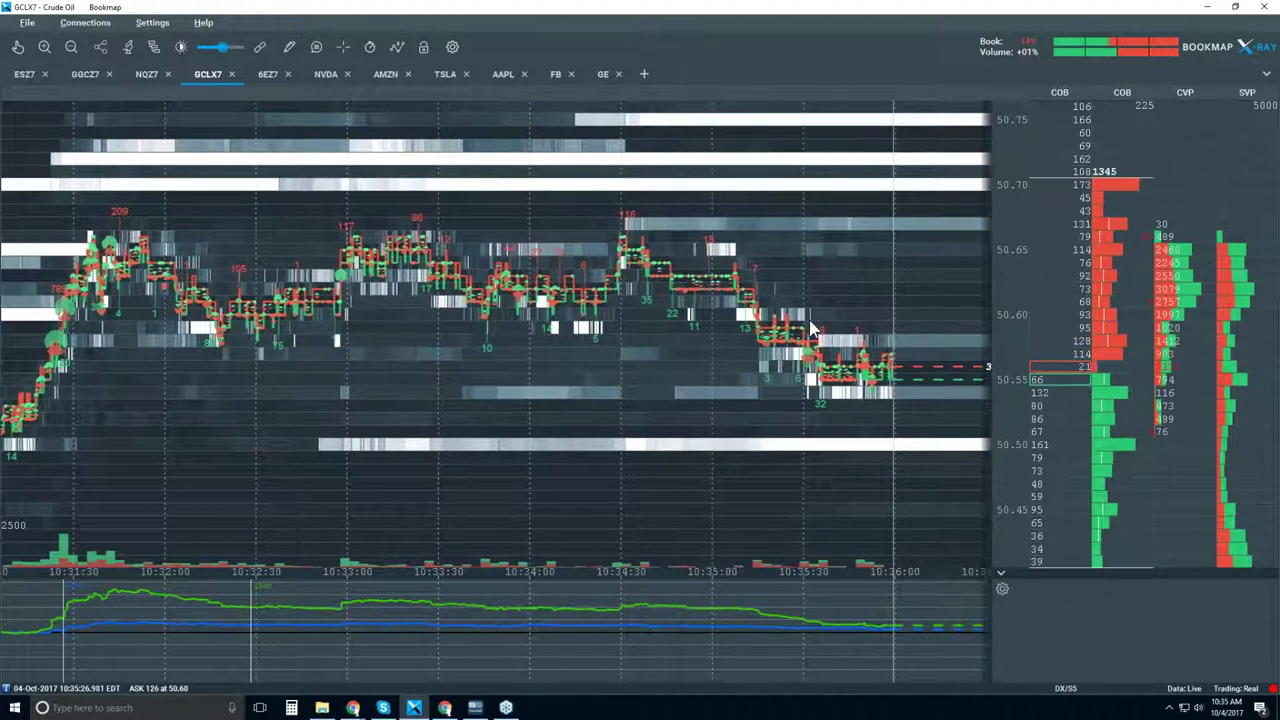
pyautogui.scroll(-3, 812, 328)
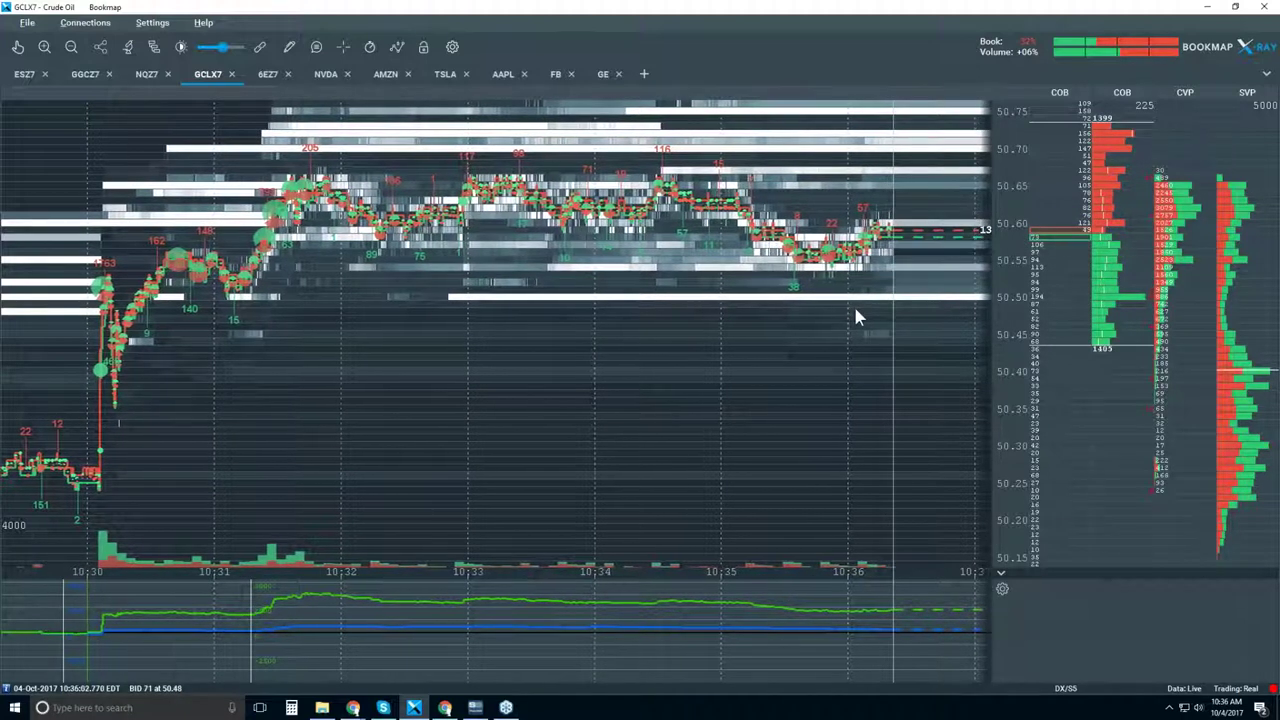
pyautogui.scroll(-1, 853, 303)
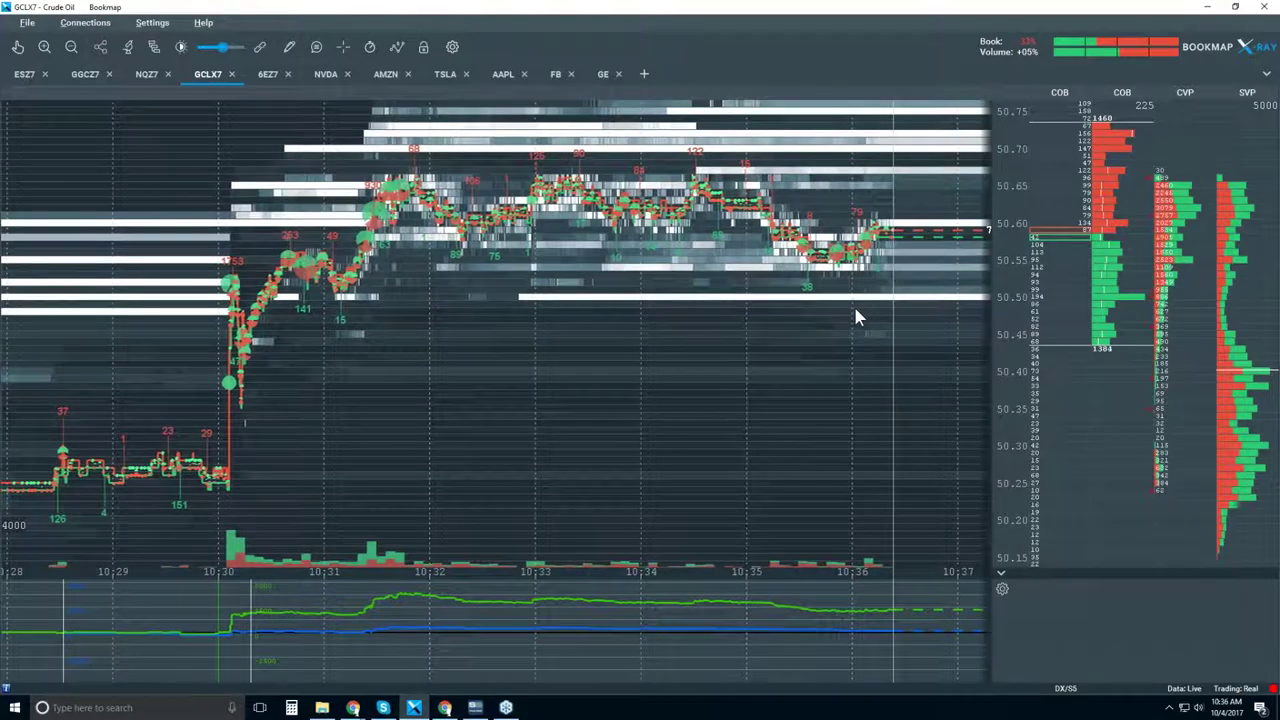
pyautogui.scroll(-1, 856, 316)
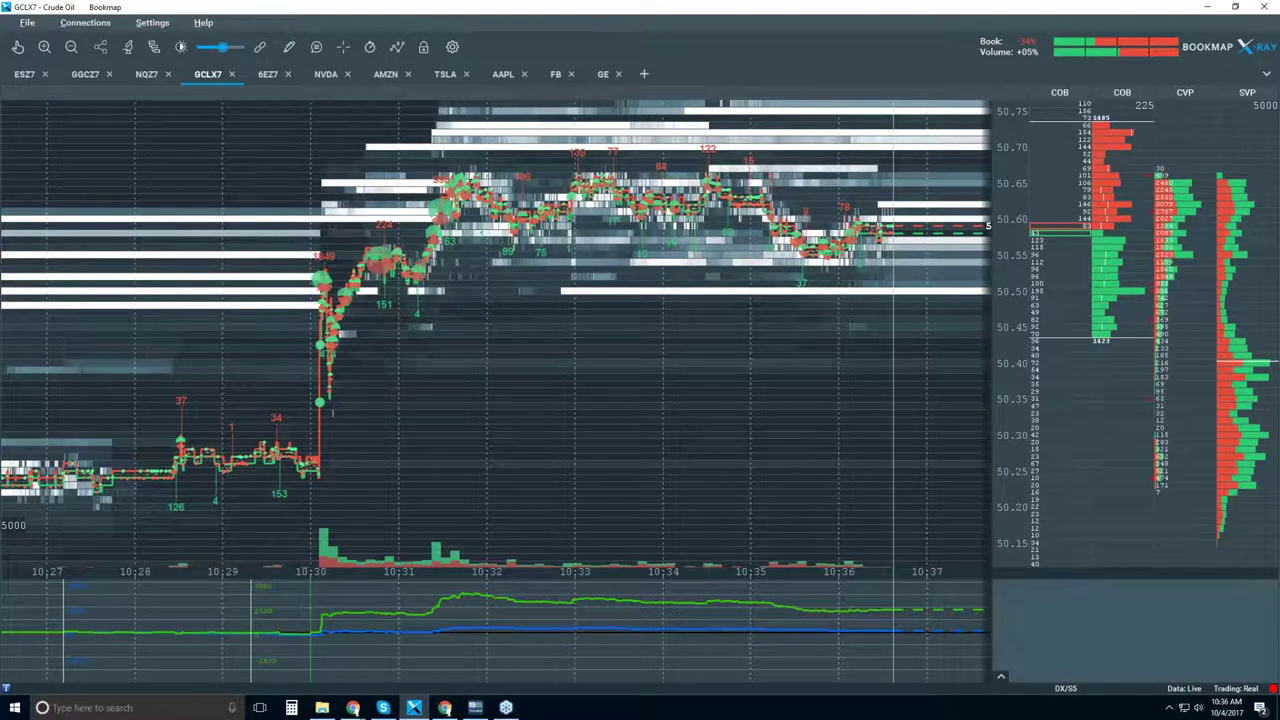
# Step: Hide the indicator panel below the crude oil heatmap, and review the trading from before 10:20 to the current time
pyautogui.click(1001, 577)
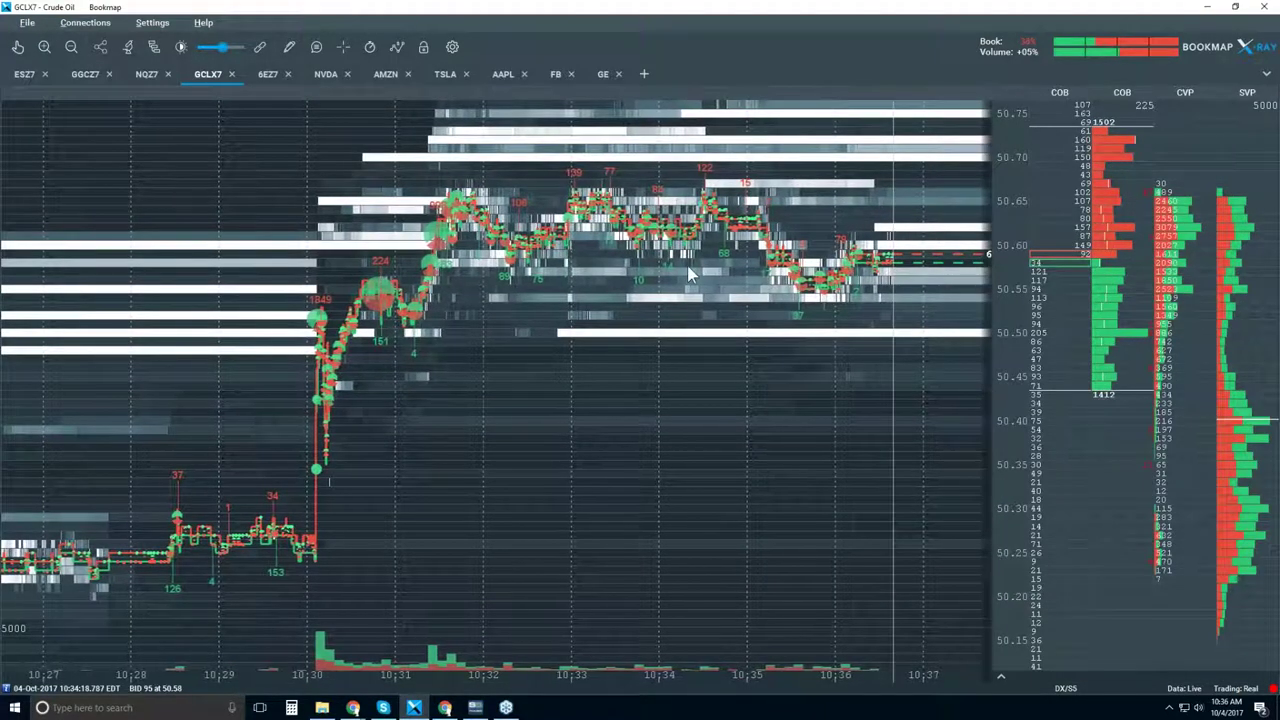
pyautogui.scroll(-1, 687, 268)
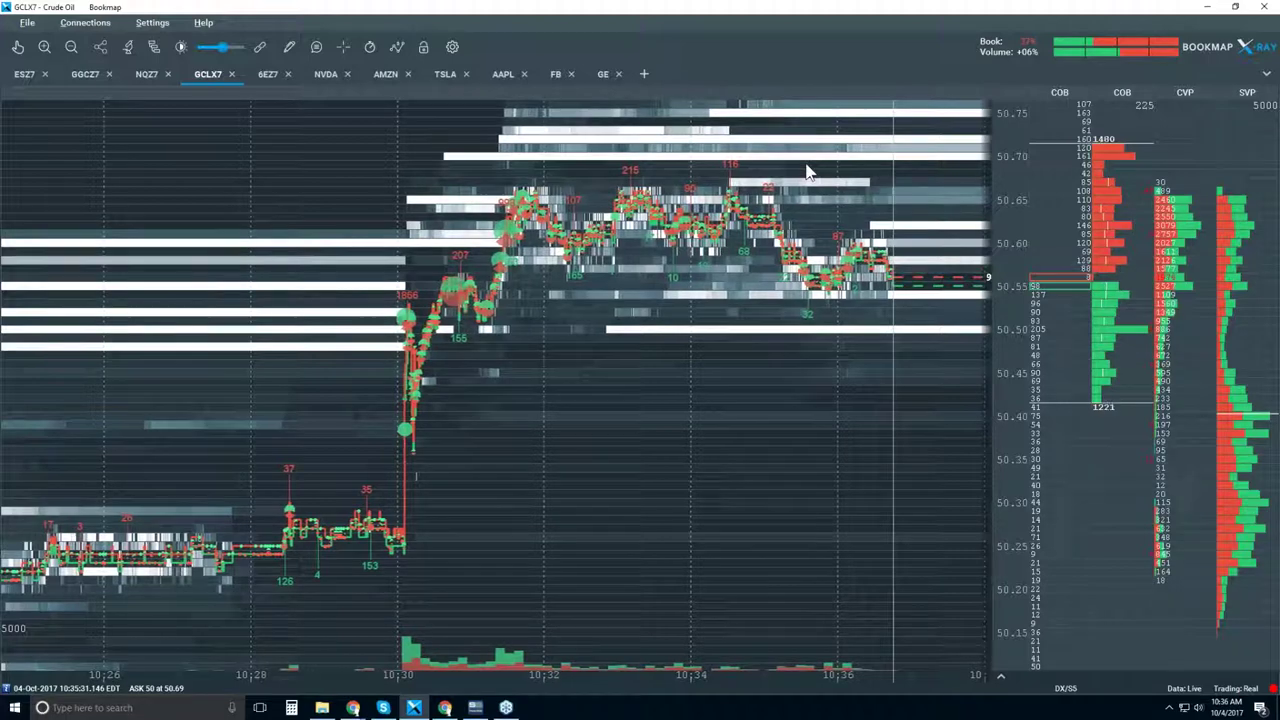
pyautogui.scroll(-1, 808, 172)
pyautogui.scroll(-1, 808, 172)
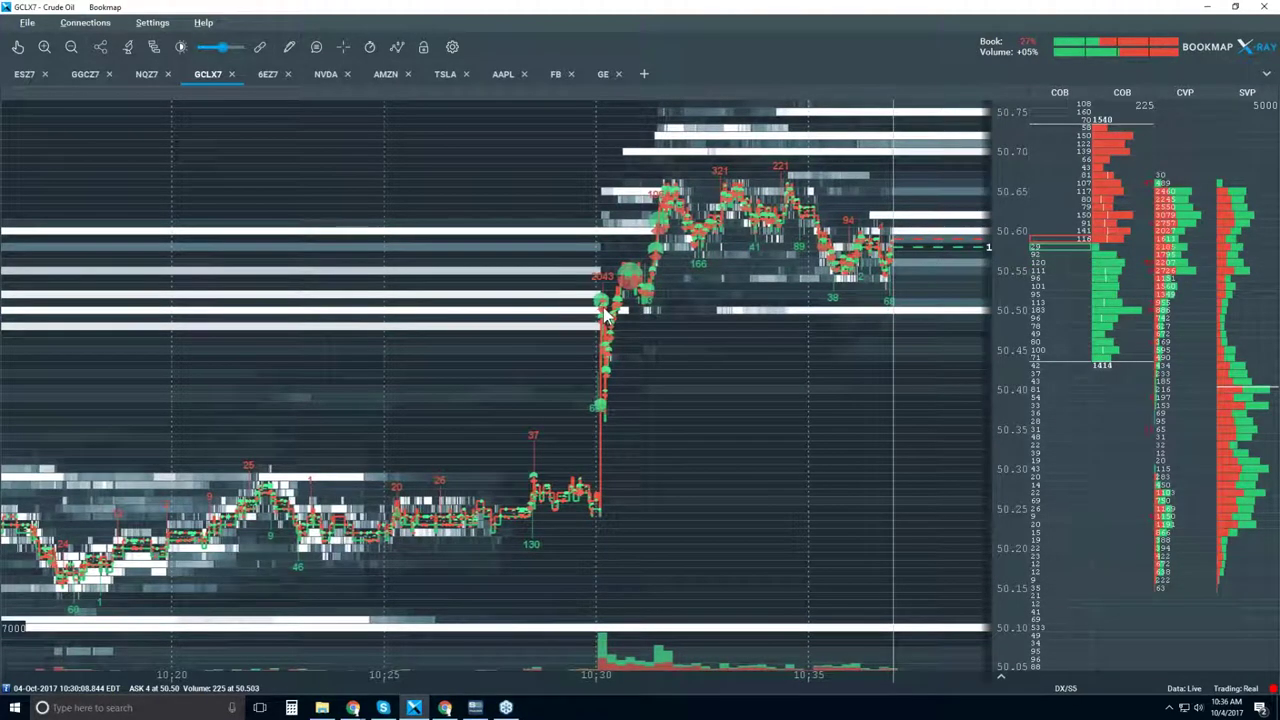
# Step: Switch to Chrome and open the playlists of the Bookmap channel on YouTube
pyautogui.scroll(2, 614, 308)
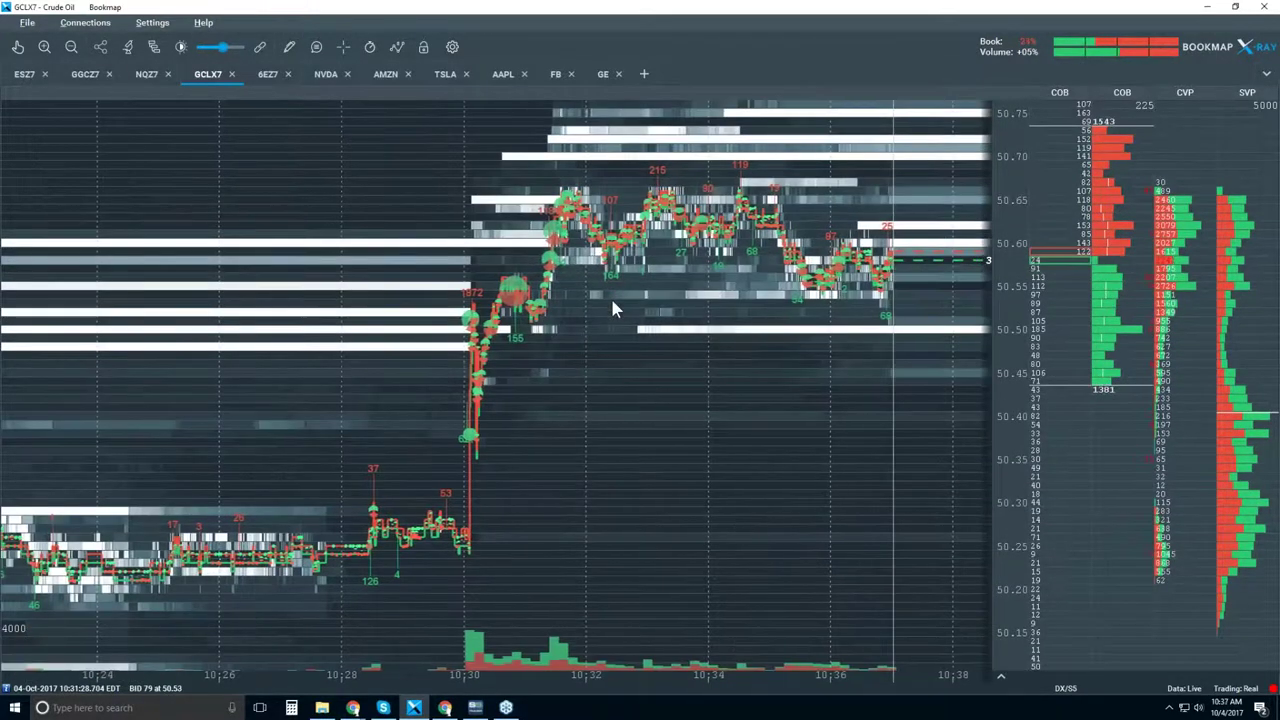
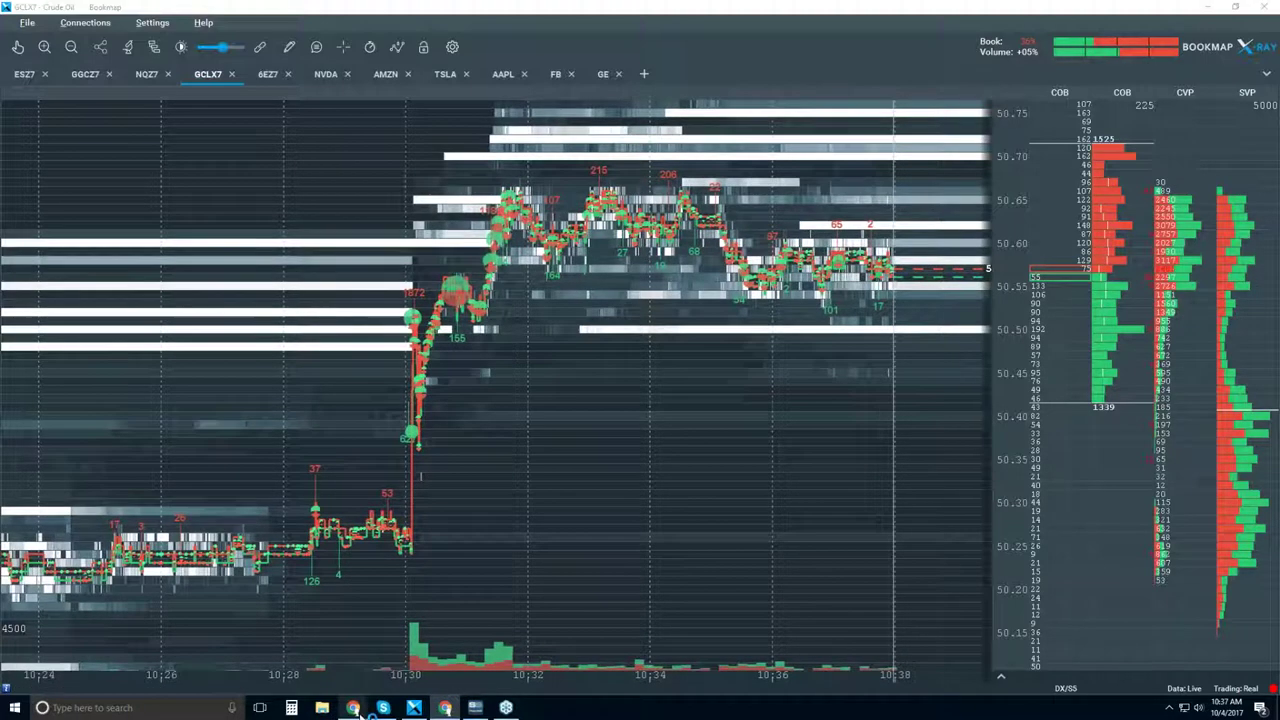
pyautogui.moveTo(353, 708)
pyautogui.click(491, 655)
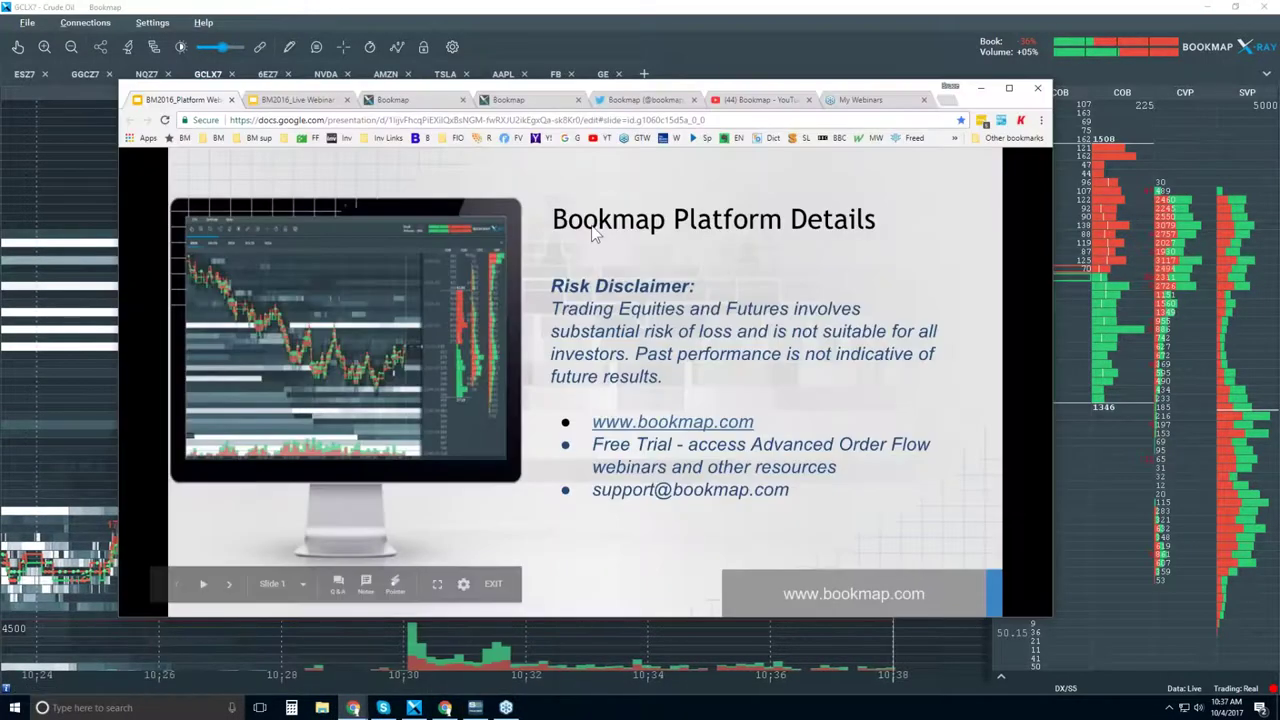
pyautogui.click(752, 99)
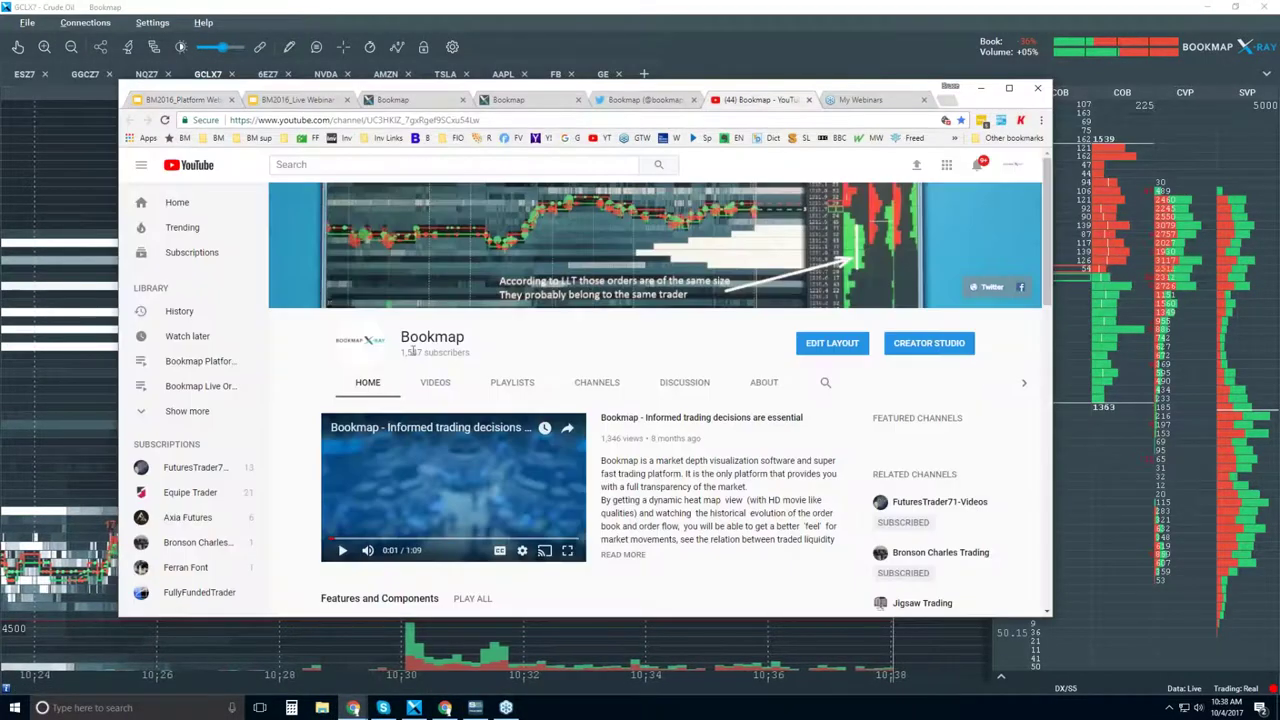
pyautogui.click(528, 390)
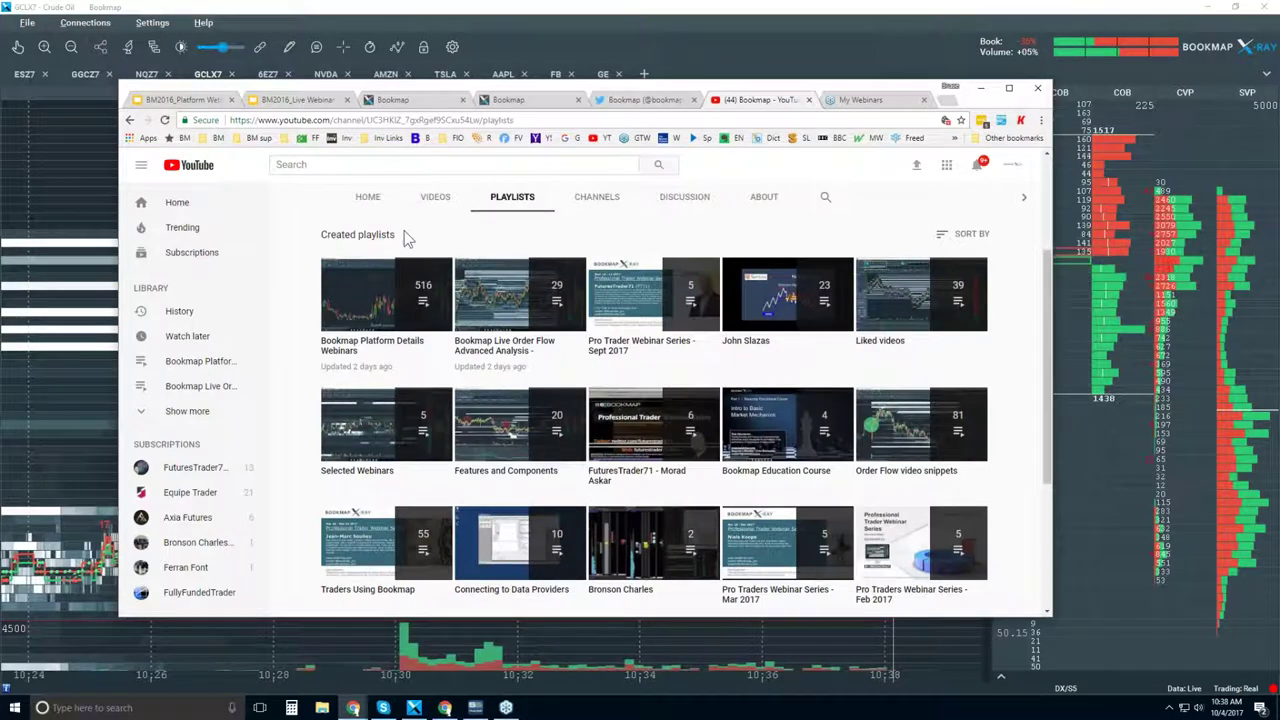
# Step: Find the Bookmap Education Course among the created playlists and open its full list of videos
pyautogui.scroll(-1, 405, 237)
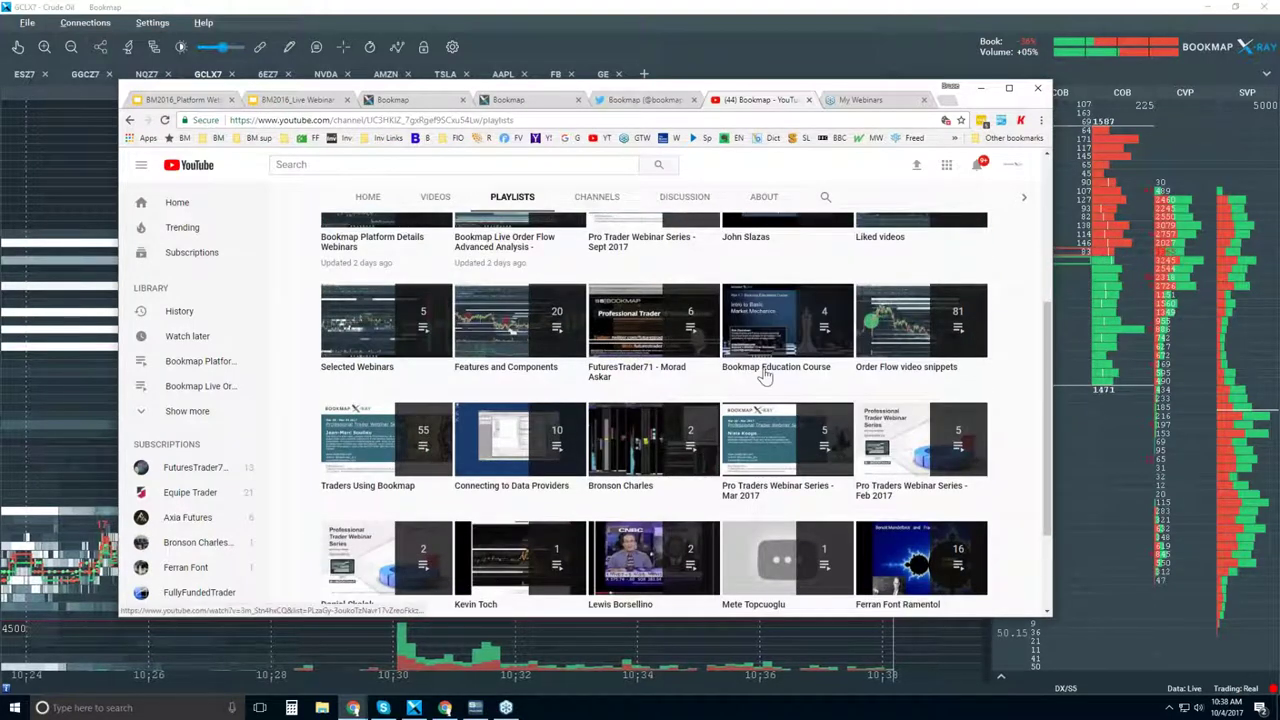
pyautogui.click(765, 372)
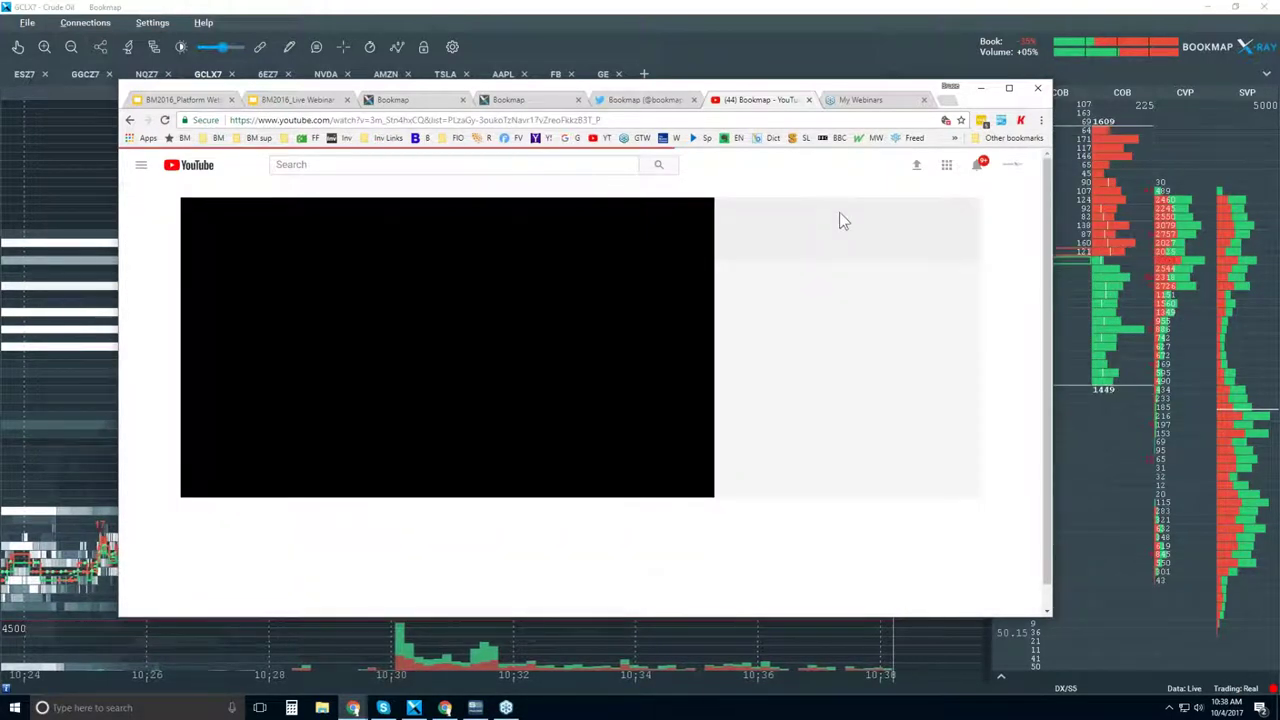
pyautogui.click(821, 214)
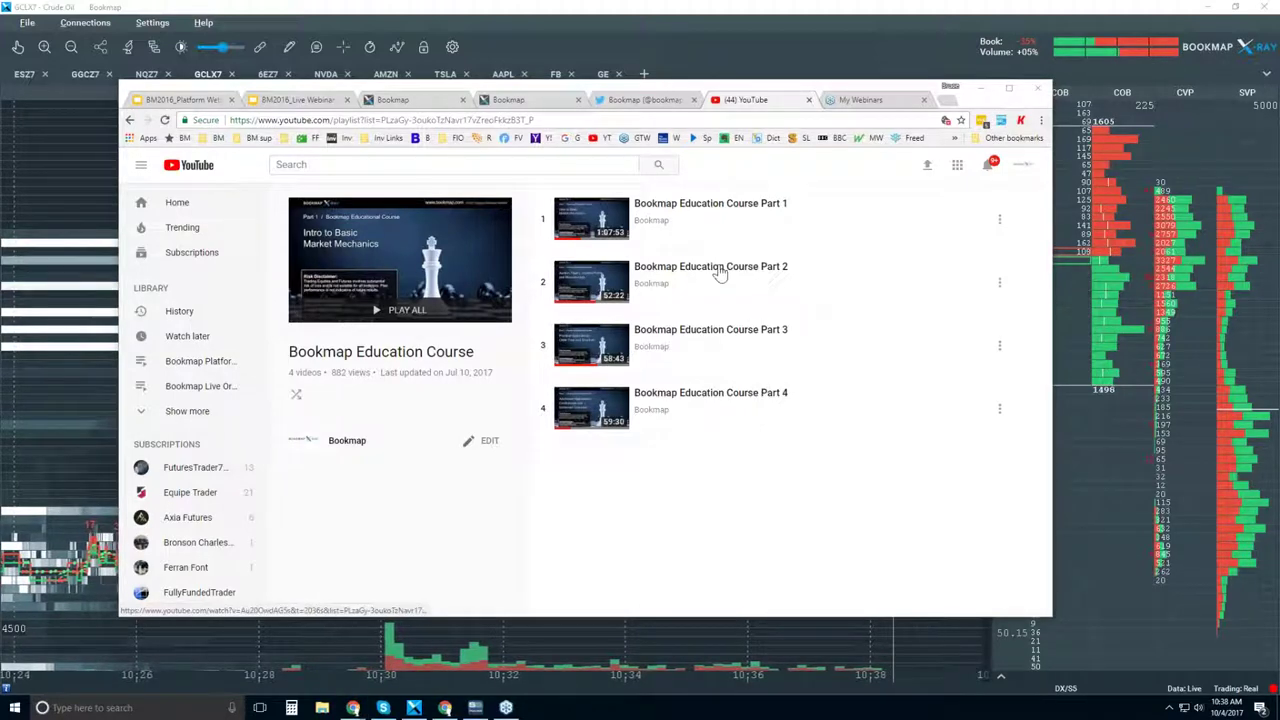
# Step: Open Bookmap Education Course Part 1, pause playback and move to the price moves slide at 26:22
pyautogui.click(750, 205)
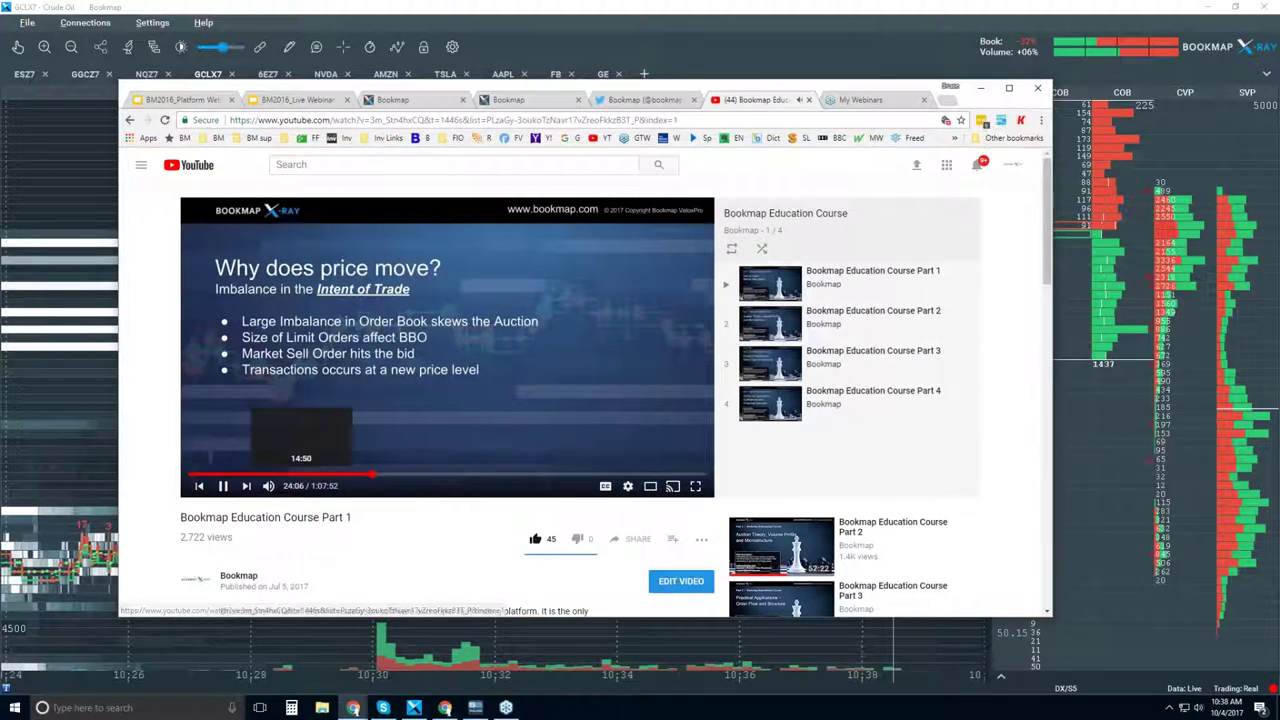
pyautogui.click(340, 420)
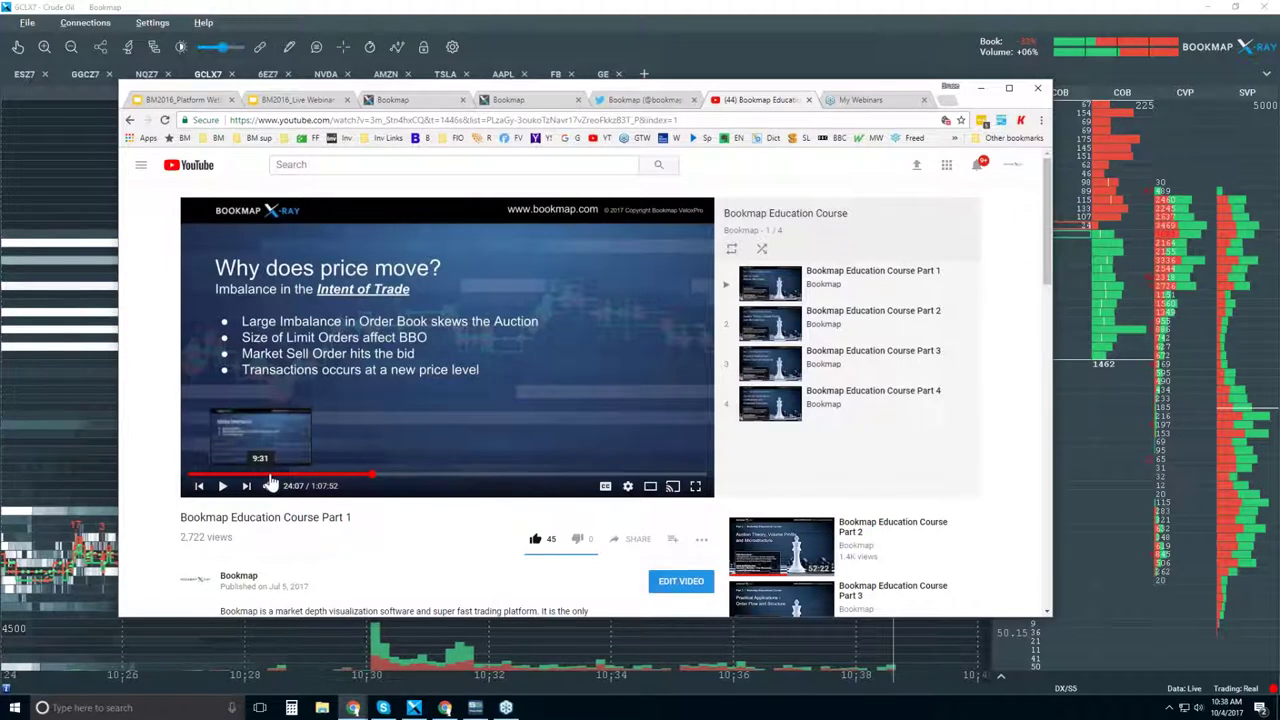
pyautogui.click(389, 476)
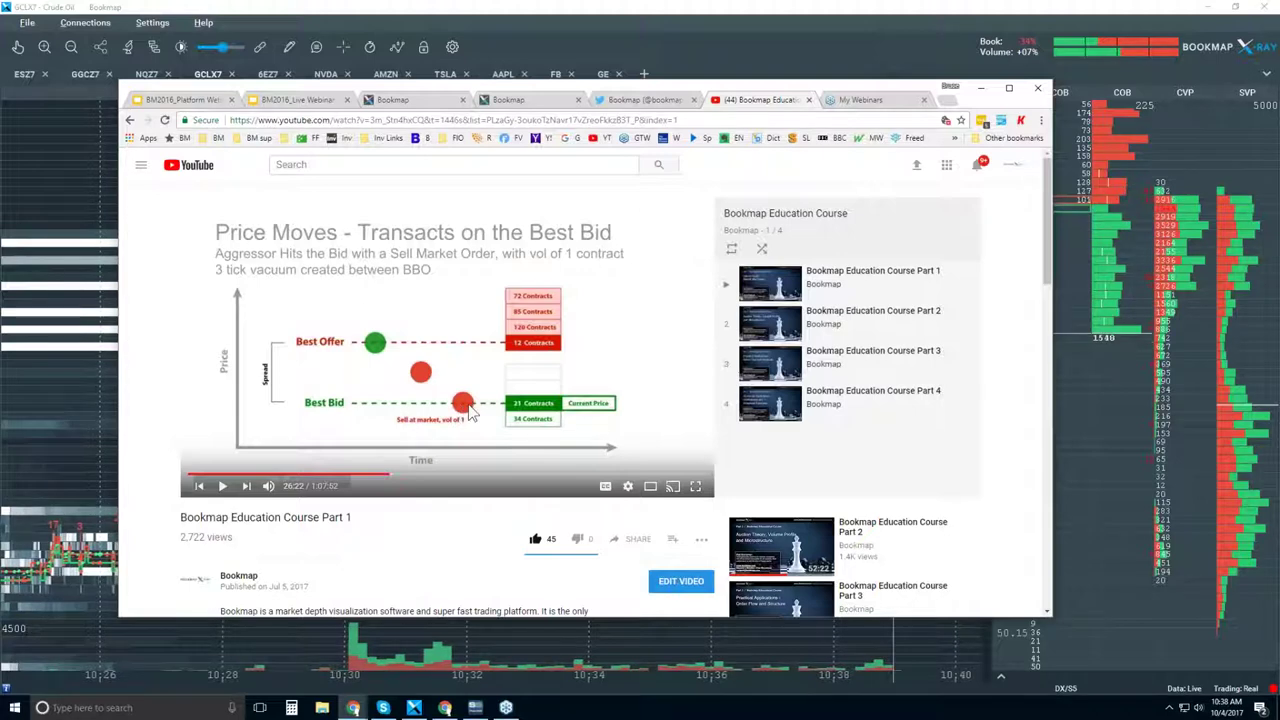
# Step: Return to Bookmap and examine the crude oil trading up to the 10:40 drop, in detail and against the move since 10:30
pyautogui.click(510, 17)
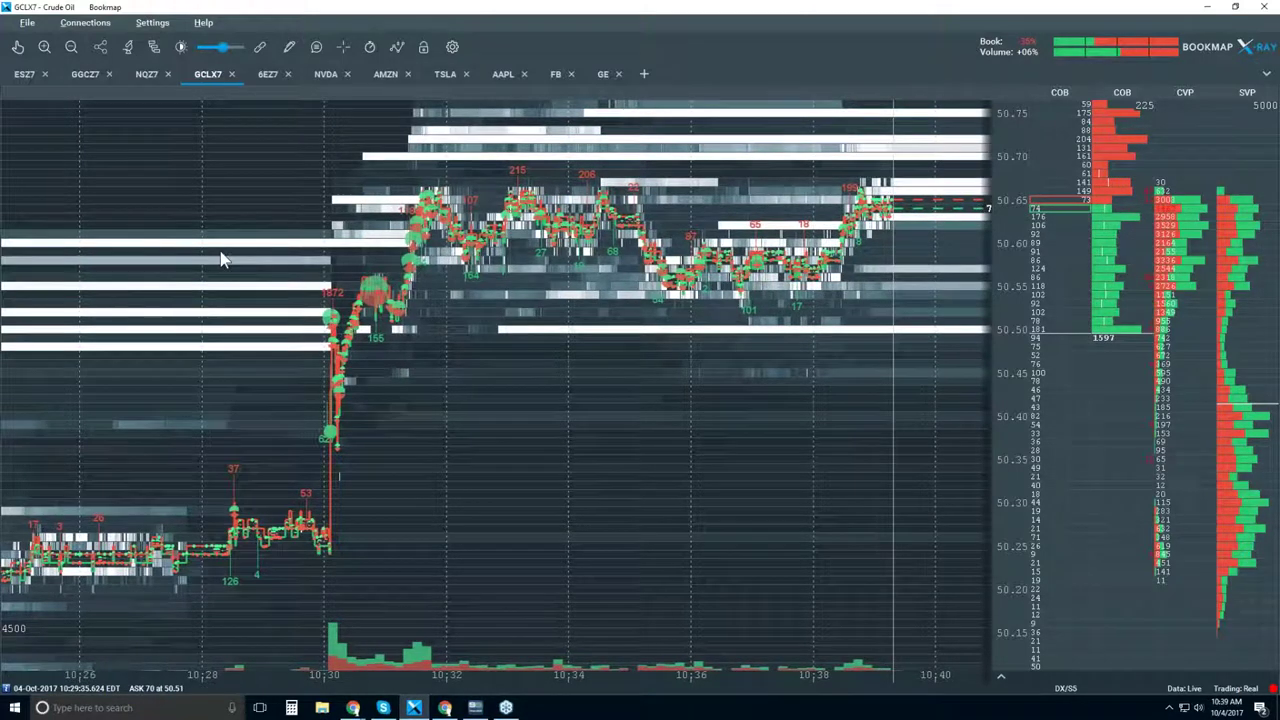
pyautogui.scroll(5, 340, 340)
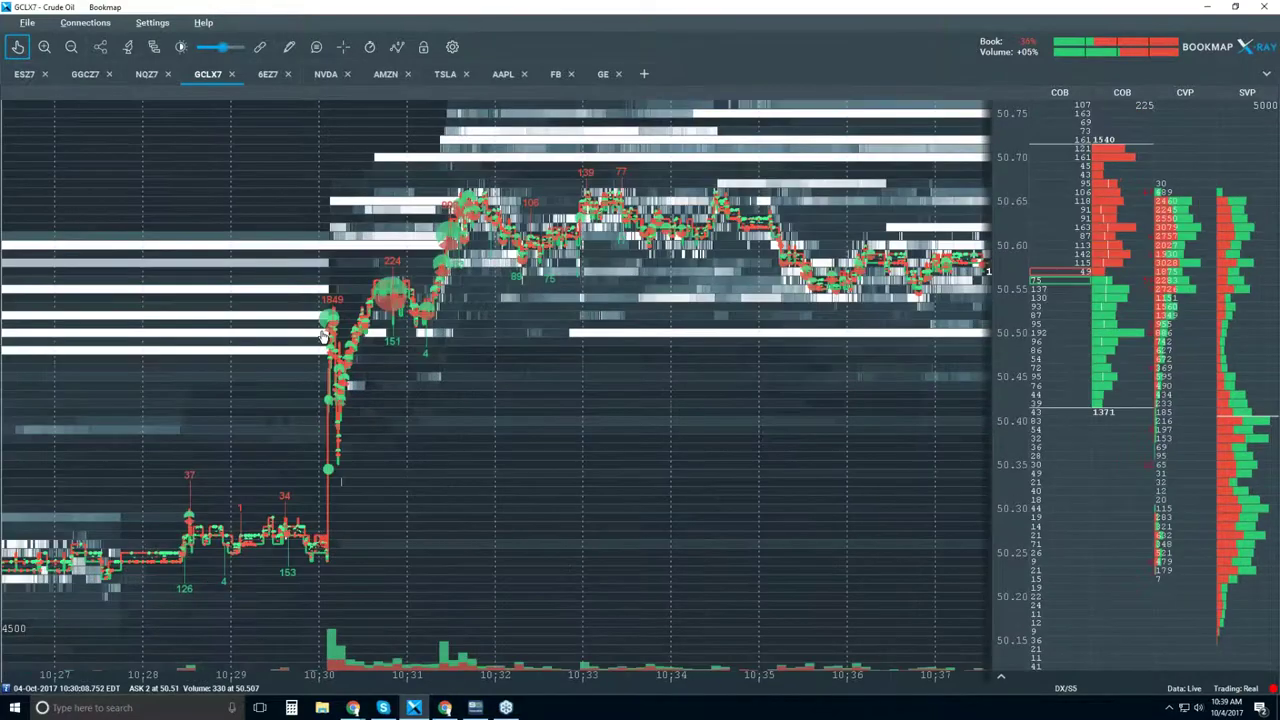
pyautogui.scroll(3, 349, 346)
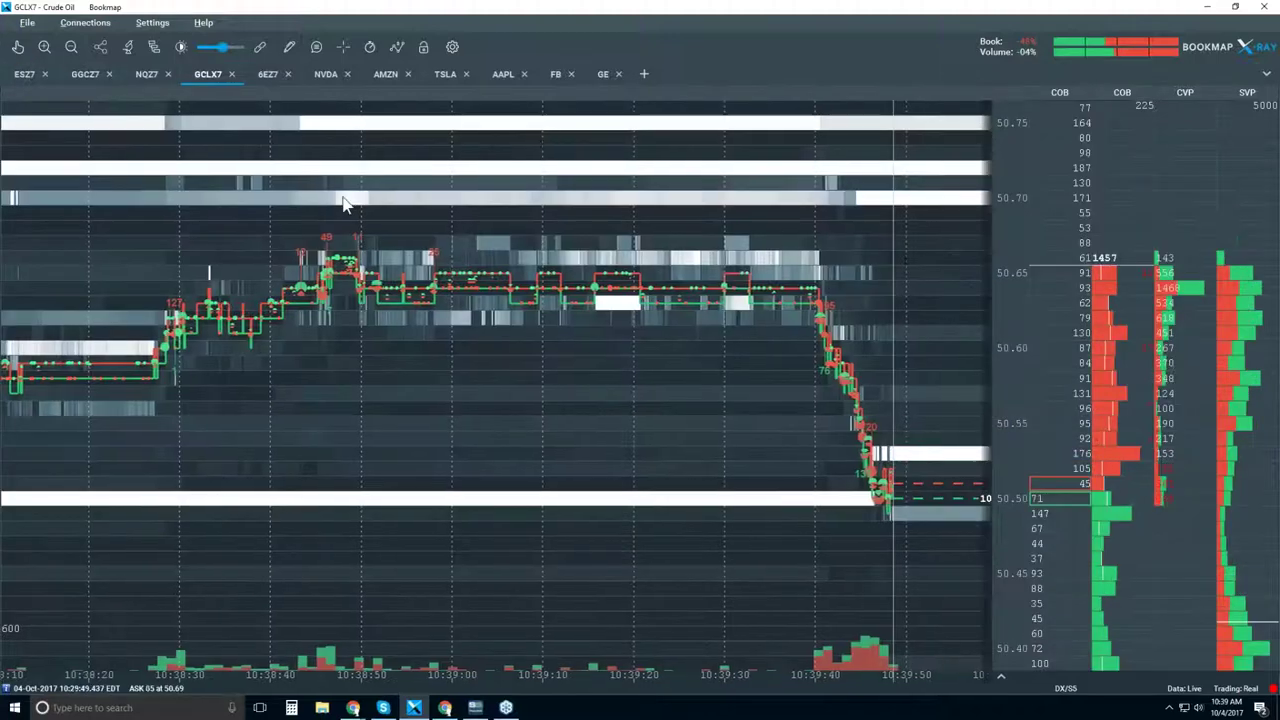
pyautogui.scroll(-5, 335, 208)
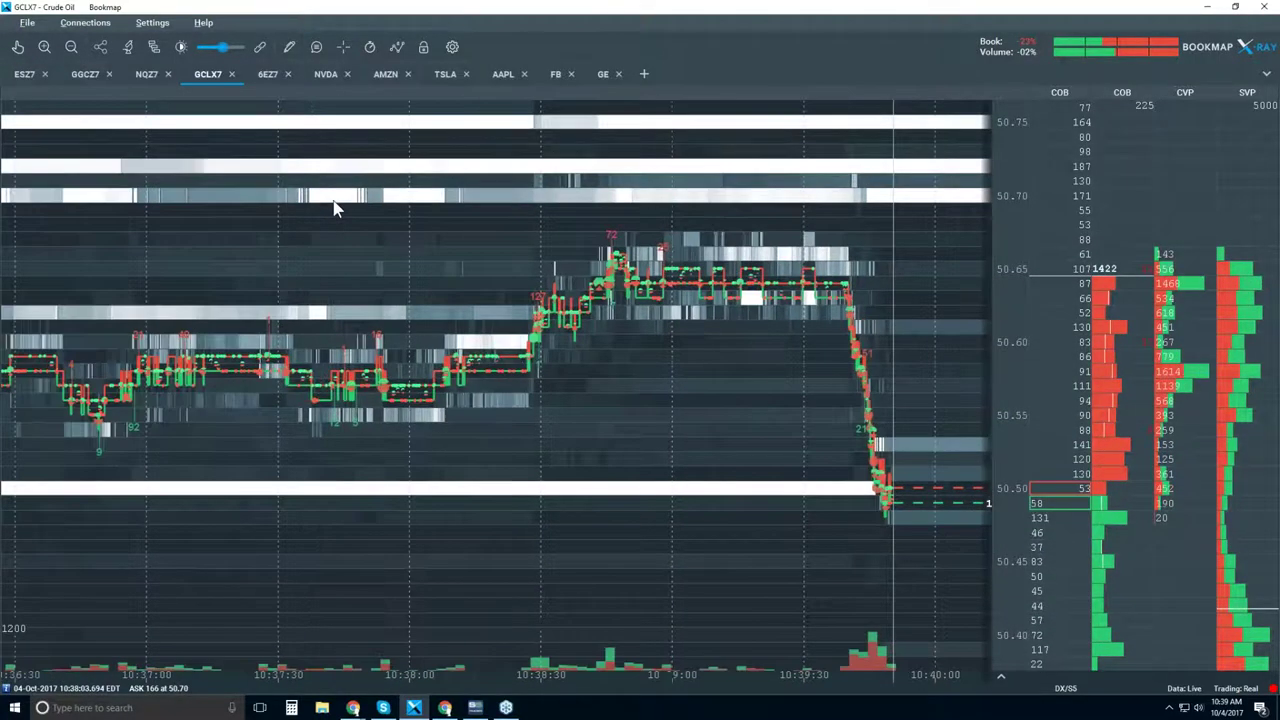
pyautogui.scroll(-2, 335, 208)
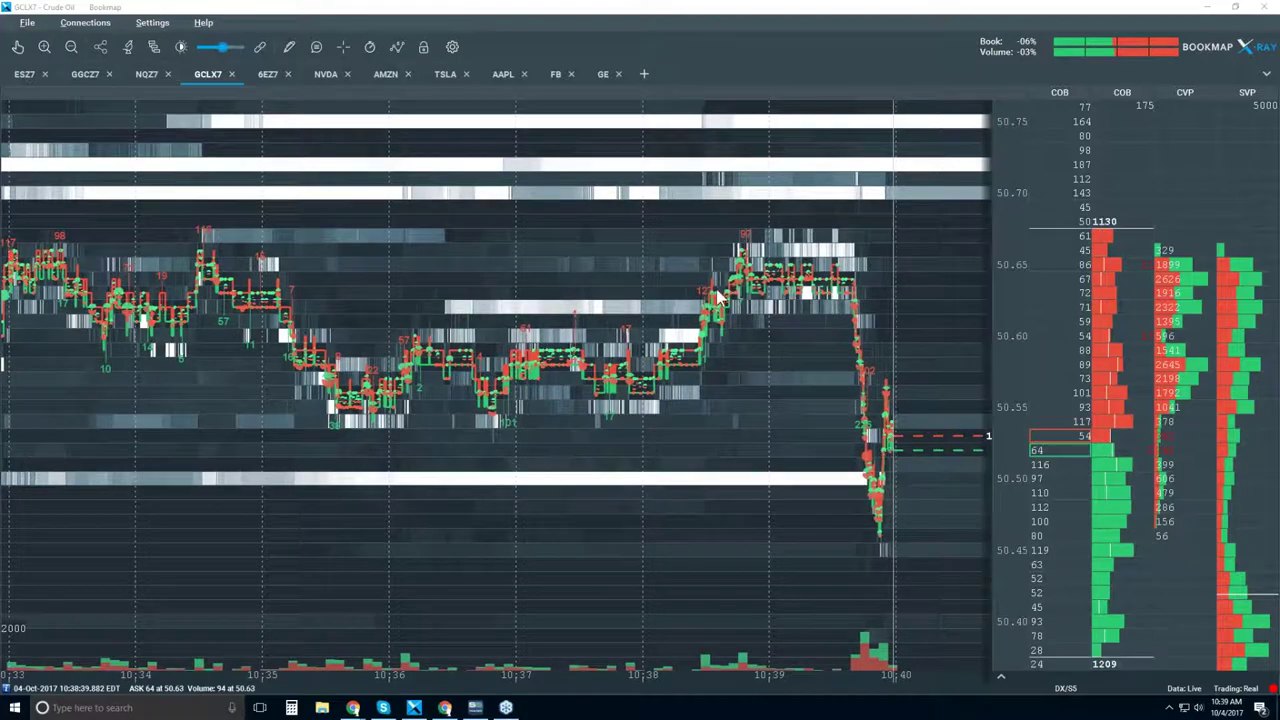
pyautogui.scroll(-1, 717, 297)
pyautogui.scroll(-2, 717, 297)
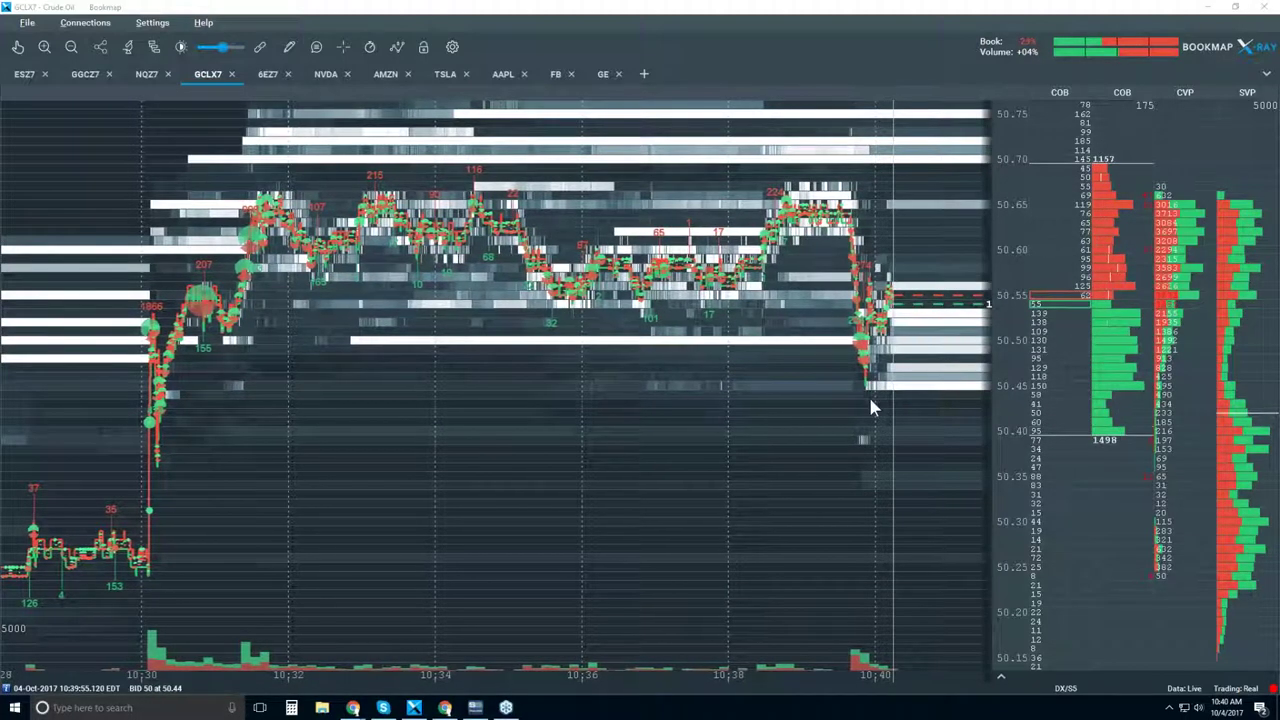
# Step: Examine the crude oil drop and rebound around 10:40 up close, and compare them with the whole move since 10:30
pyautogui.scroll(2, 864, 303)
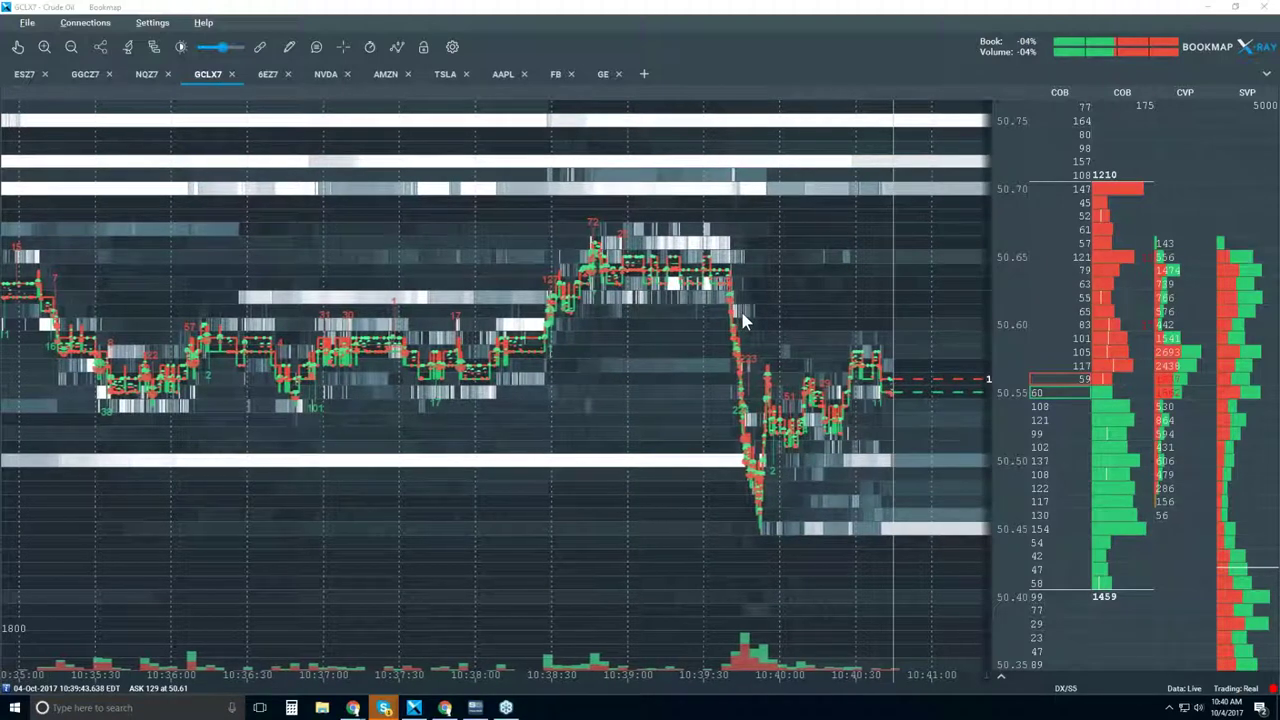
pyautogui.scroll(-2, 742, 313)
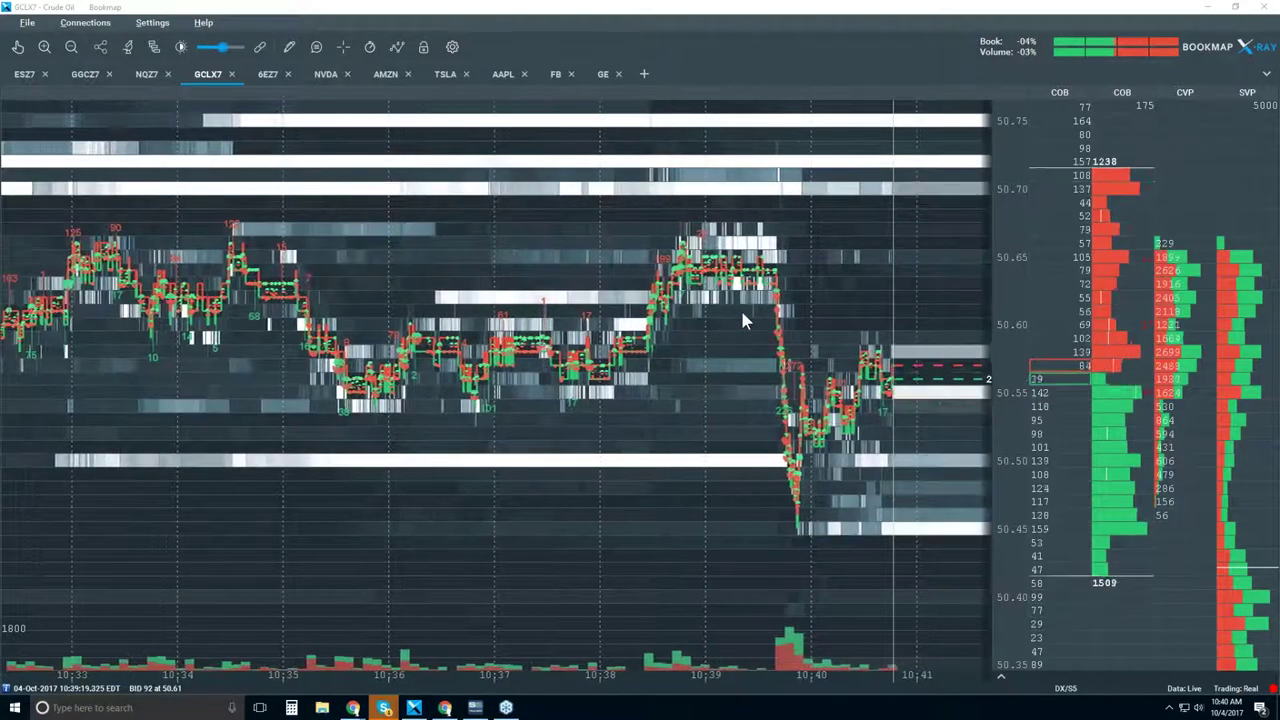
pyautogui.scroll(-3, 743, 320)
pyautogui.scroll(-2, 743, 320)
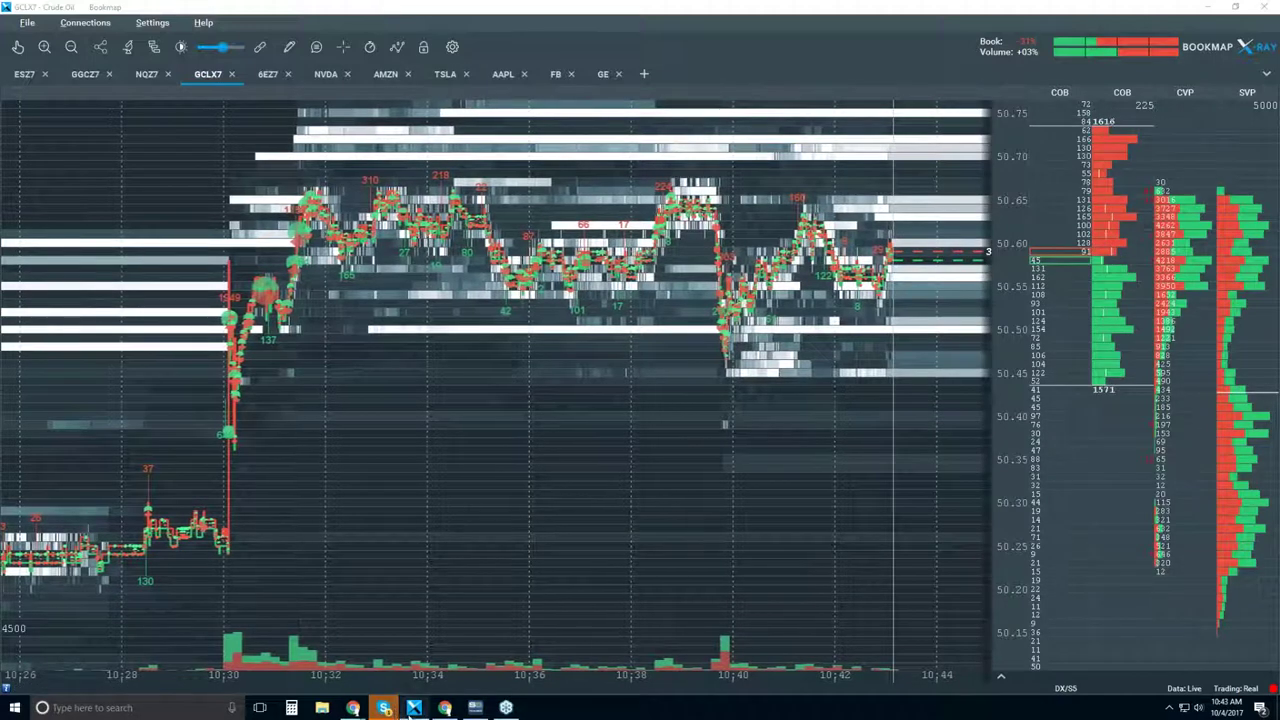
# Step: Switch to Chrome, show the Bookmap Platform Details slide and briefly uncover the crude oil chart behind the browser window
pyautogui.moveTo(353, 710)
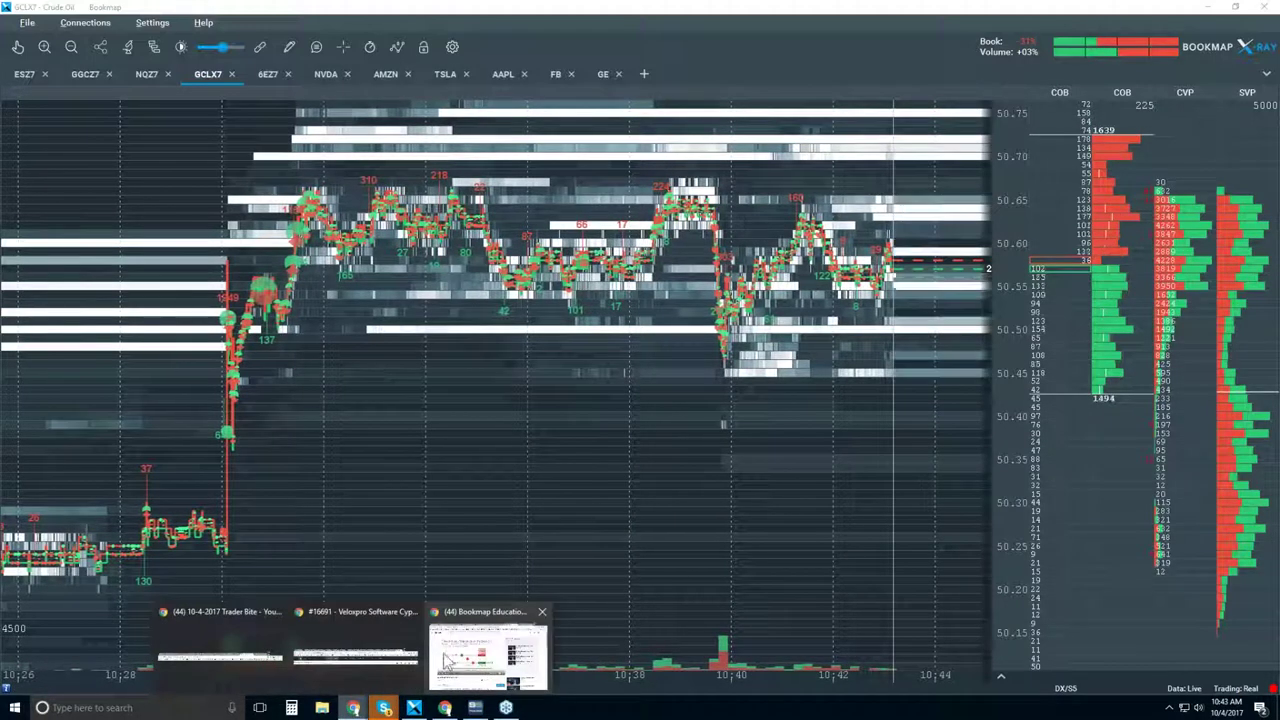
pyautogui.click(480, 650)
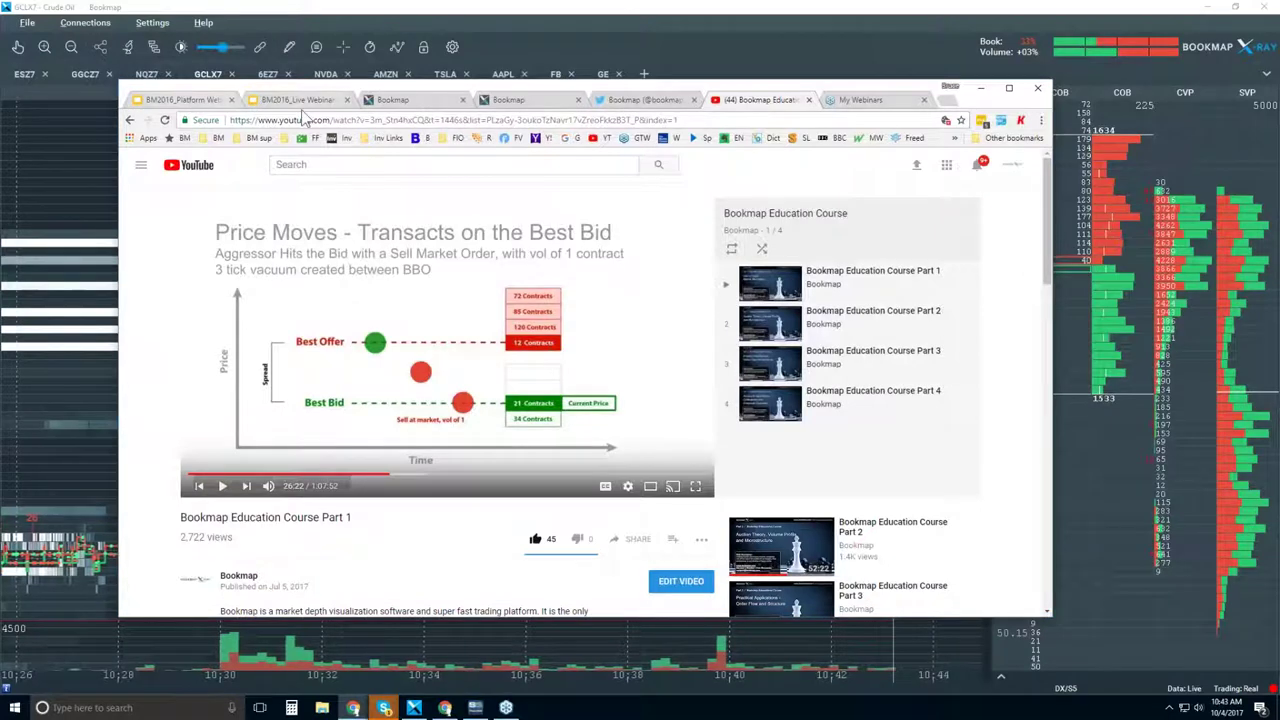
pyautogui.click(180, 99)
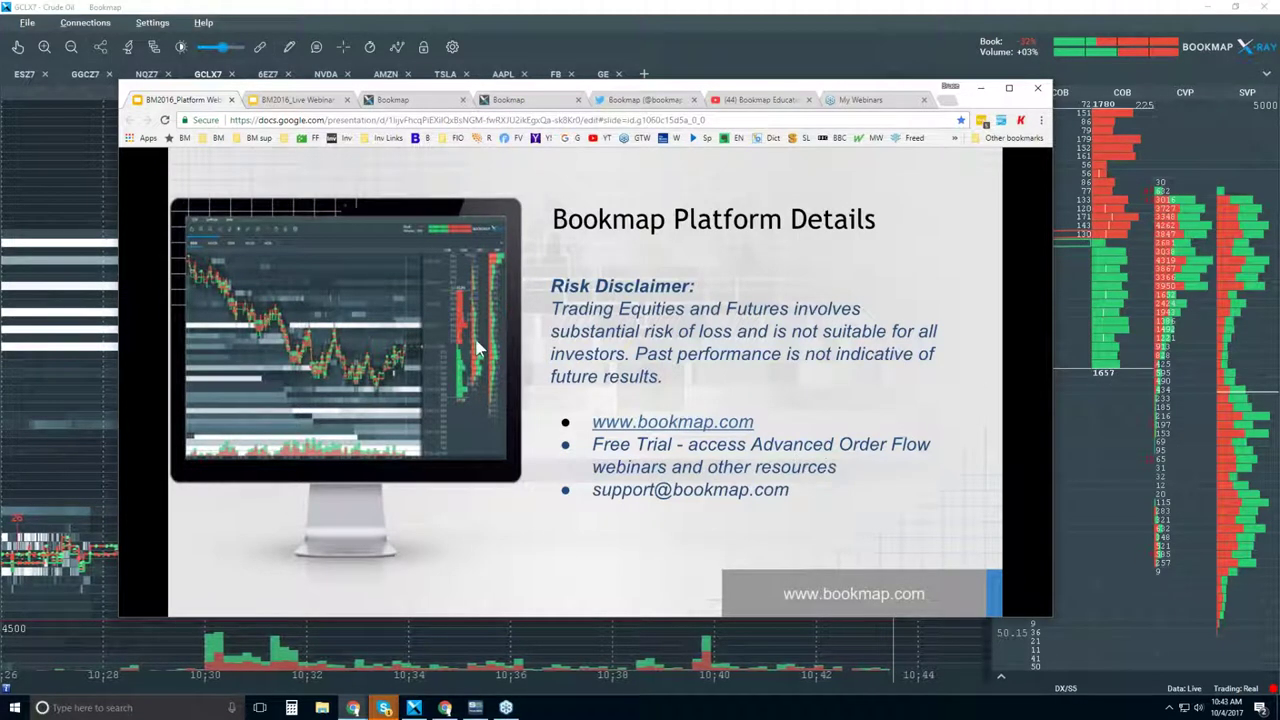
pyautogui.moveTo(481, 92); pyautogui.dragTo(621, 347)
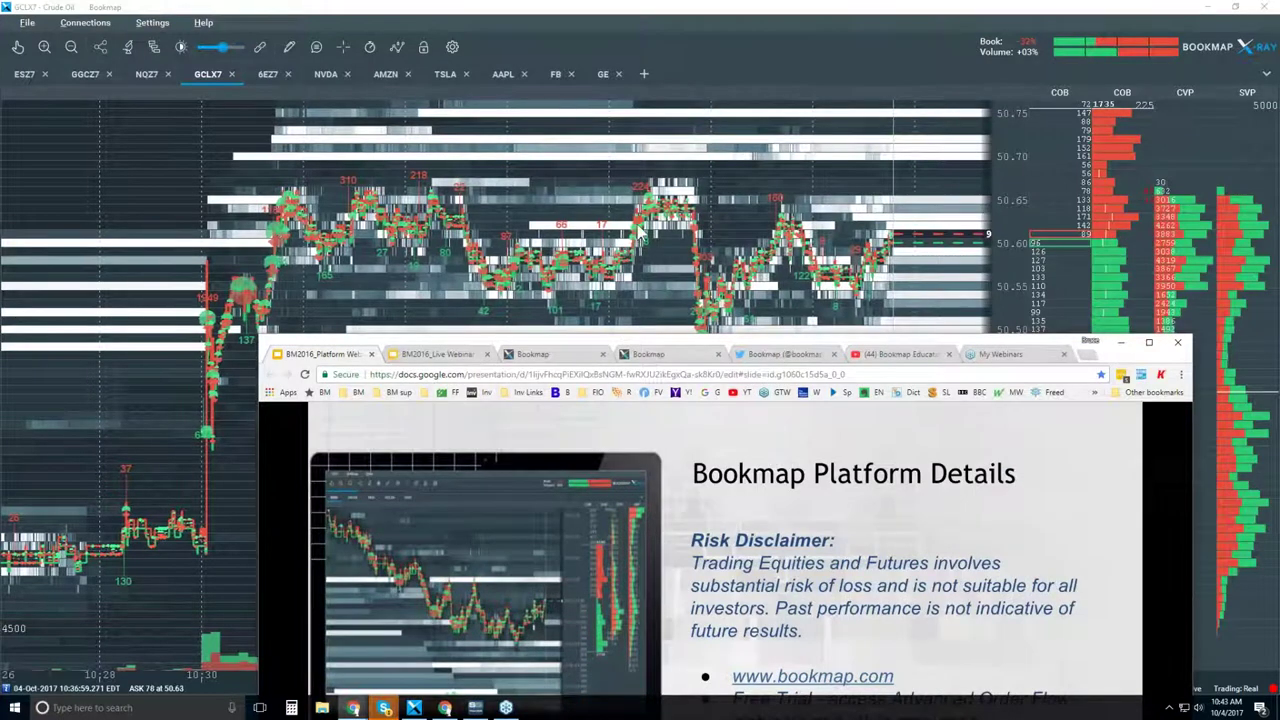
pyautogui.moveTo(489, 344); pyautogui.dragTo(347, 94)
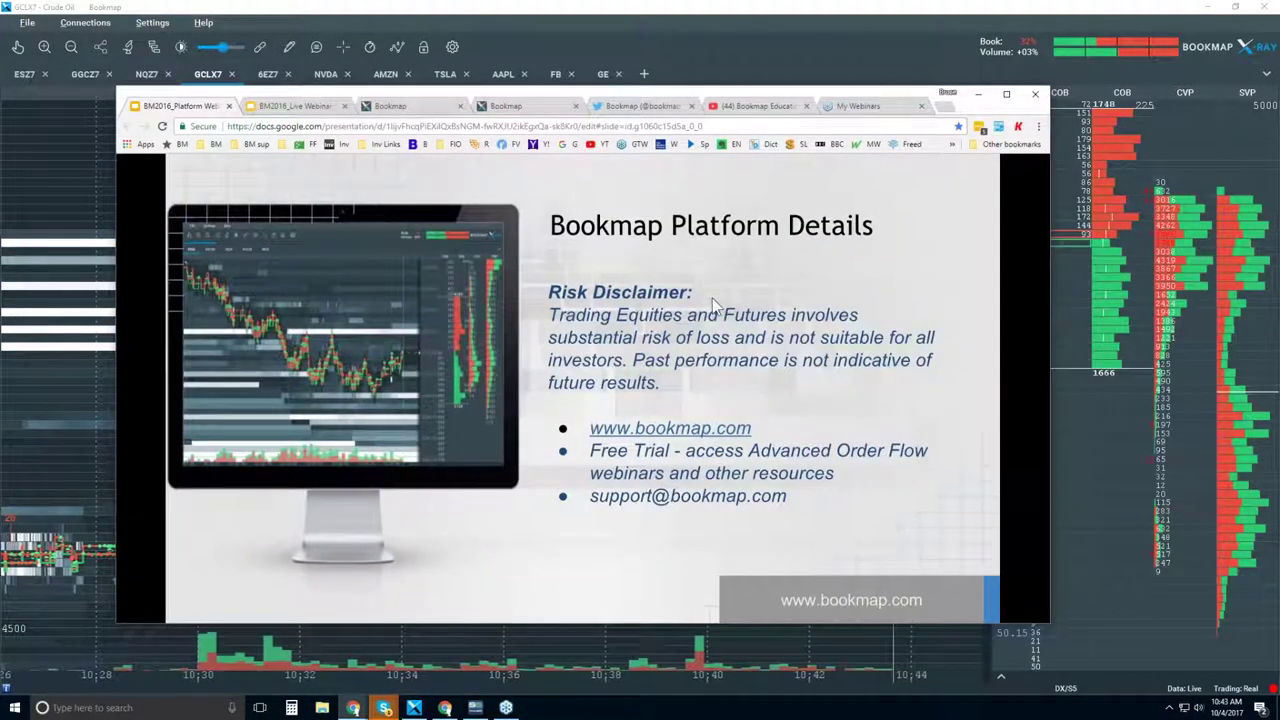
pyautogui.moveTo(777, 490)
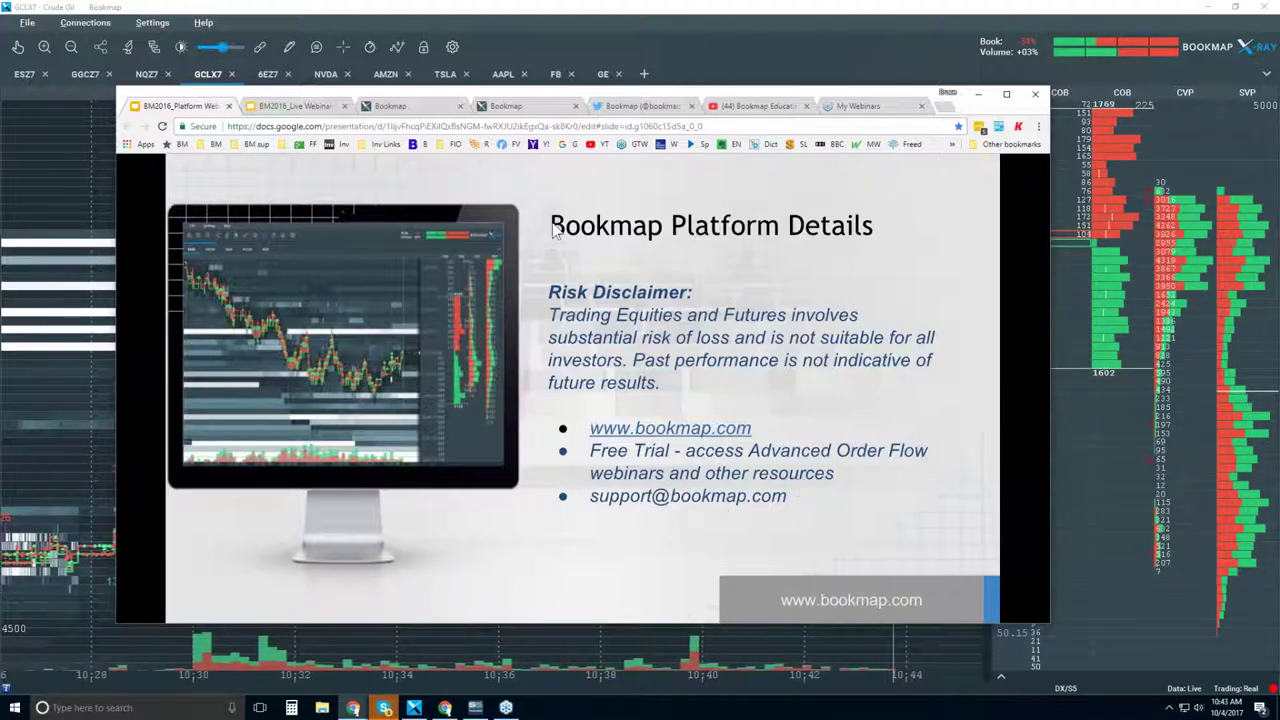
# Step: Open the bookmap.com website and show its intro videos and the connectivity section
pyautogui.hotkey('ctrl', '3')
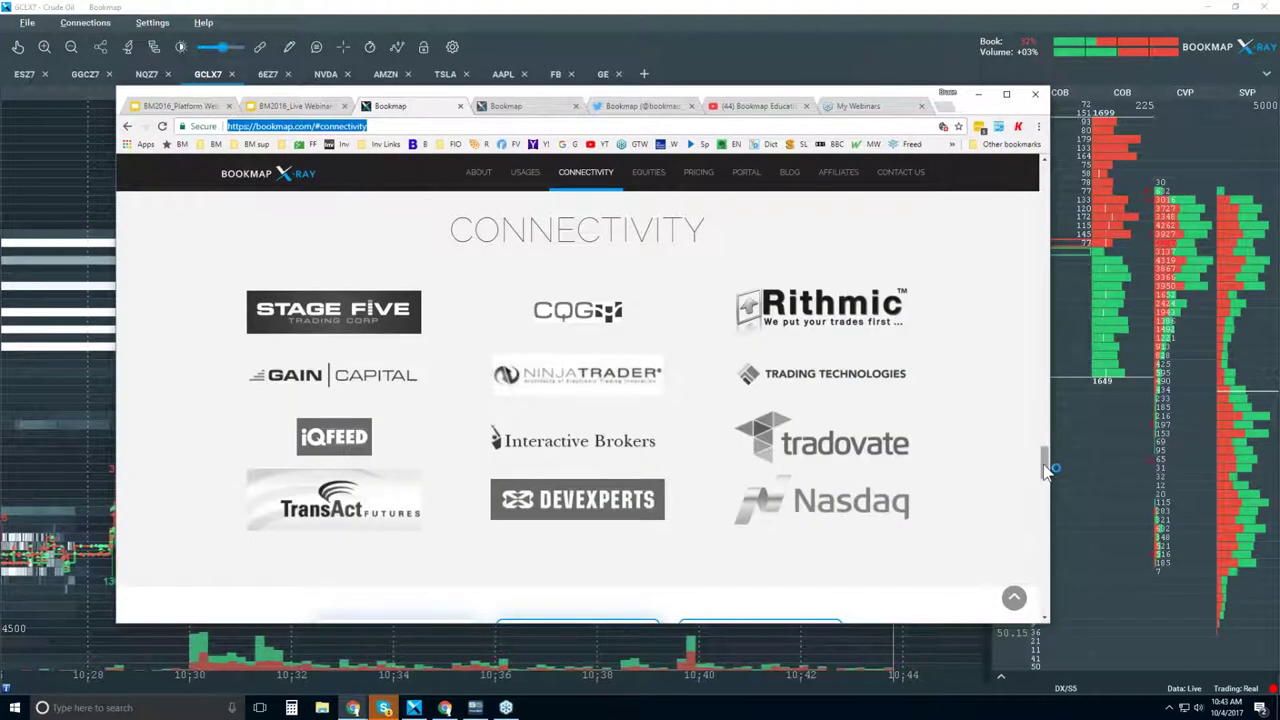
pyautogui.moveTo(1047, 465); pyautogui.dragTo(1036, 165)
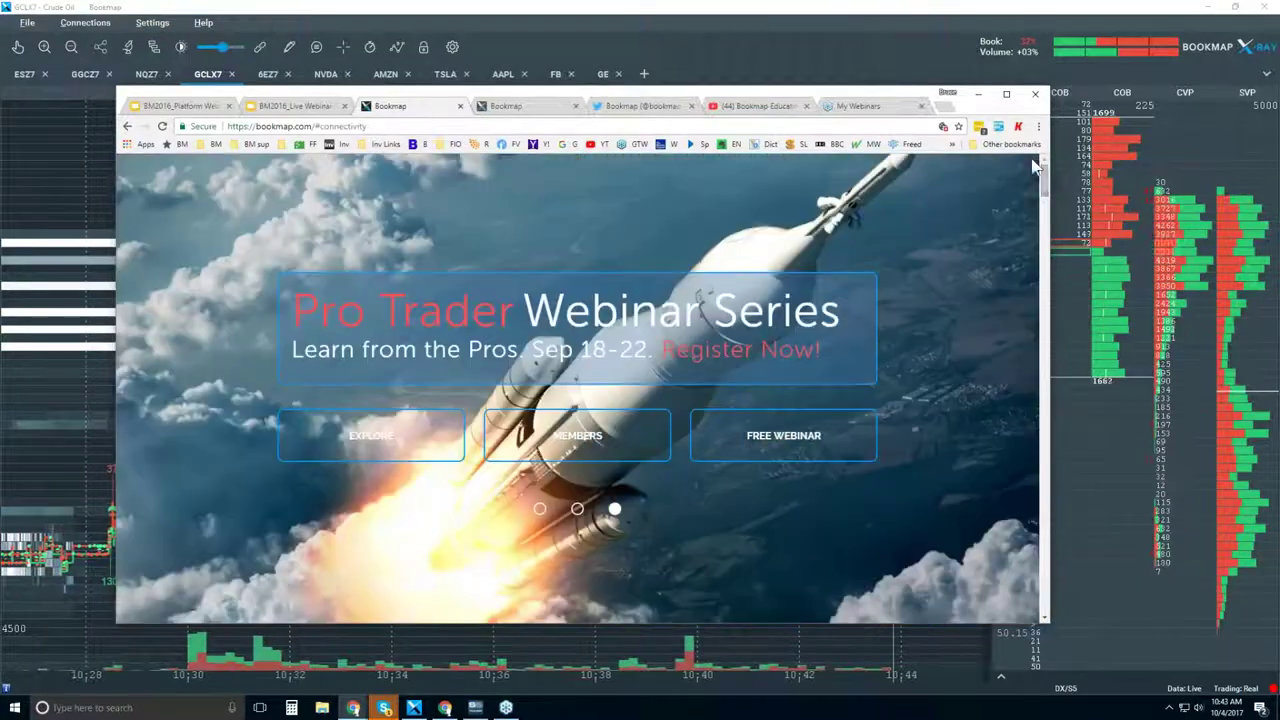
pyautogui.click(378, 438)
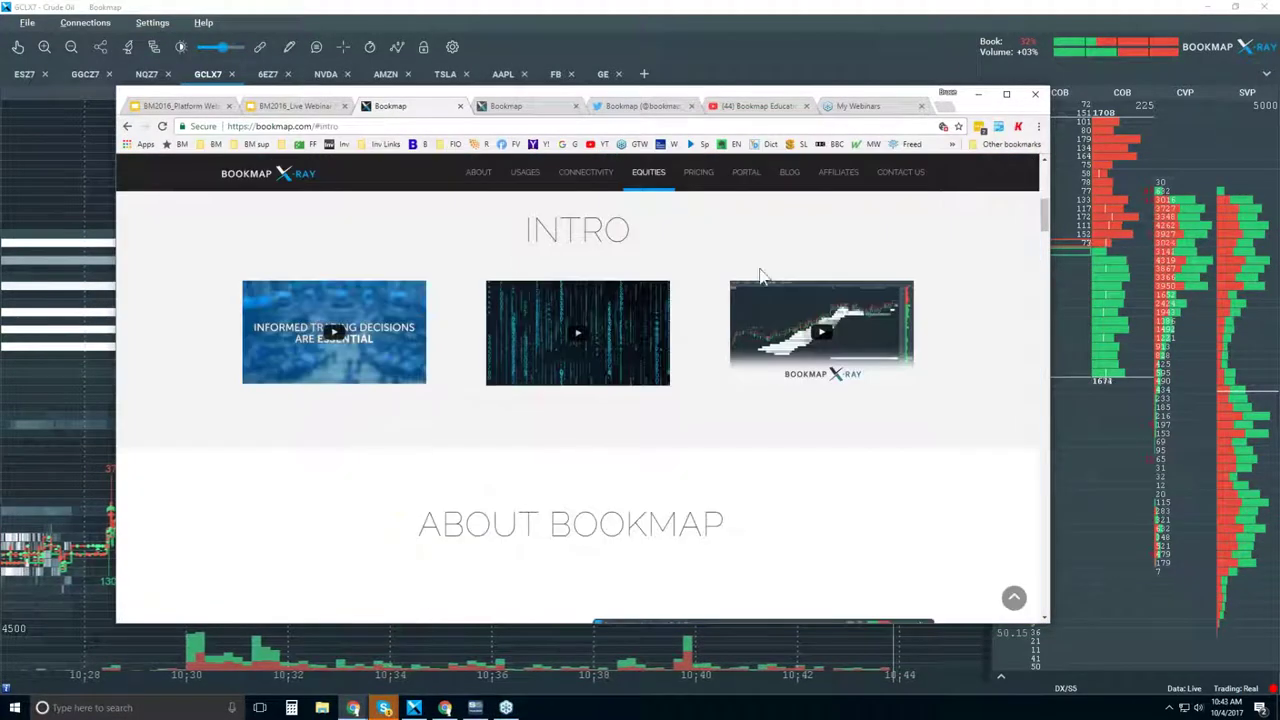
pyautogui.moveTo(1043, 206); pyautogui.dragTo(1051, 462)
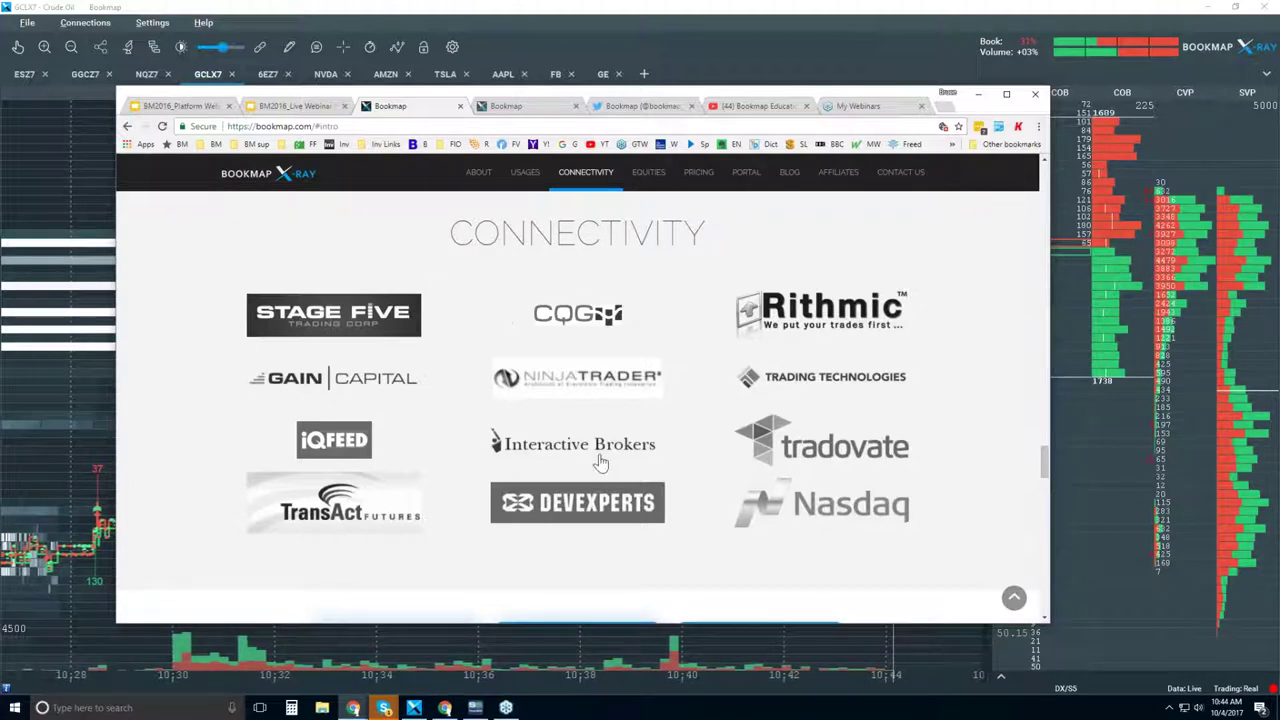
# Step: Show the Bookmap pricing plans in a taller browser window and highlight the Advanced features from Large lot tracker to Correlation Tracker
pyautogui.scroll(-5, 577, 400)
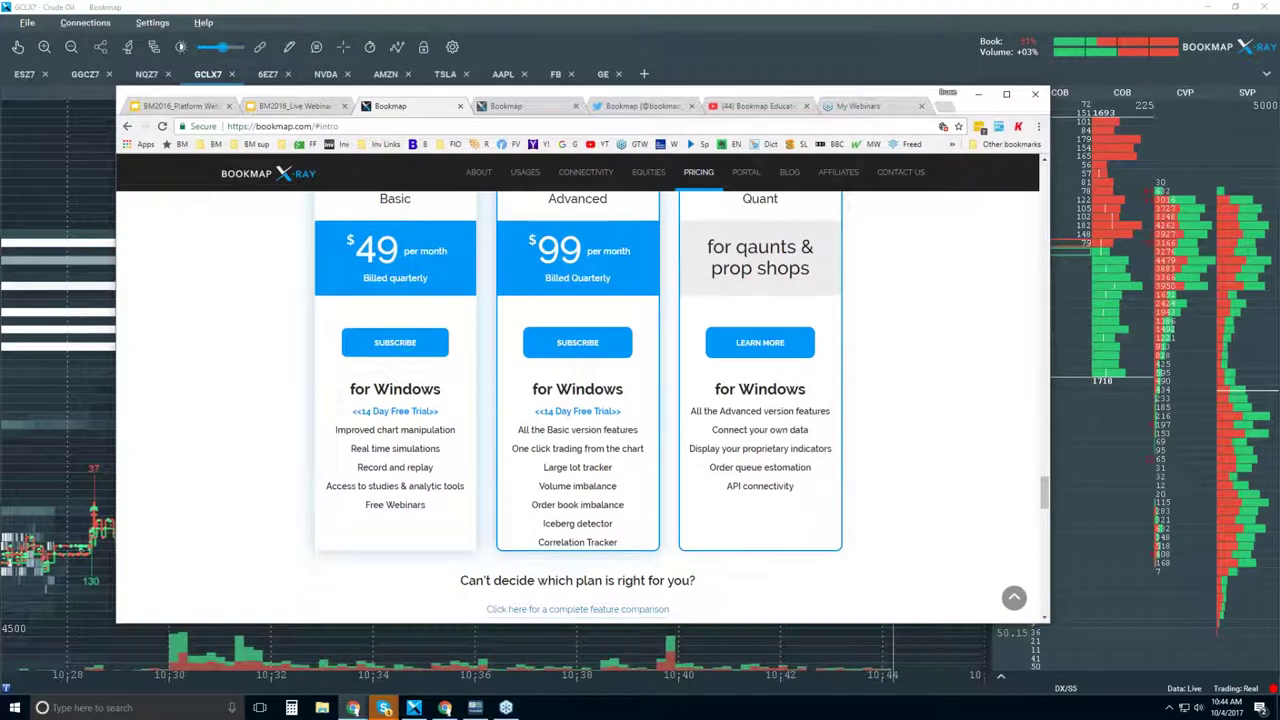
pyautogui.moveTo(848, 68); pyautogui.dragTo(851, 38)
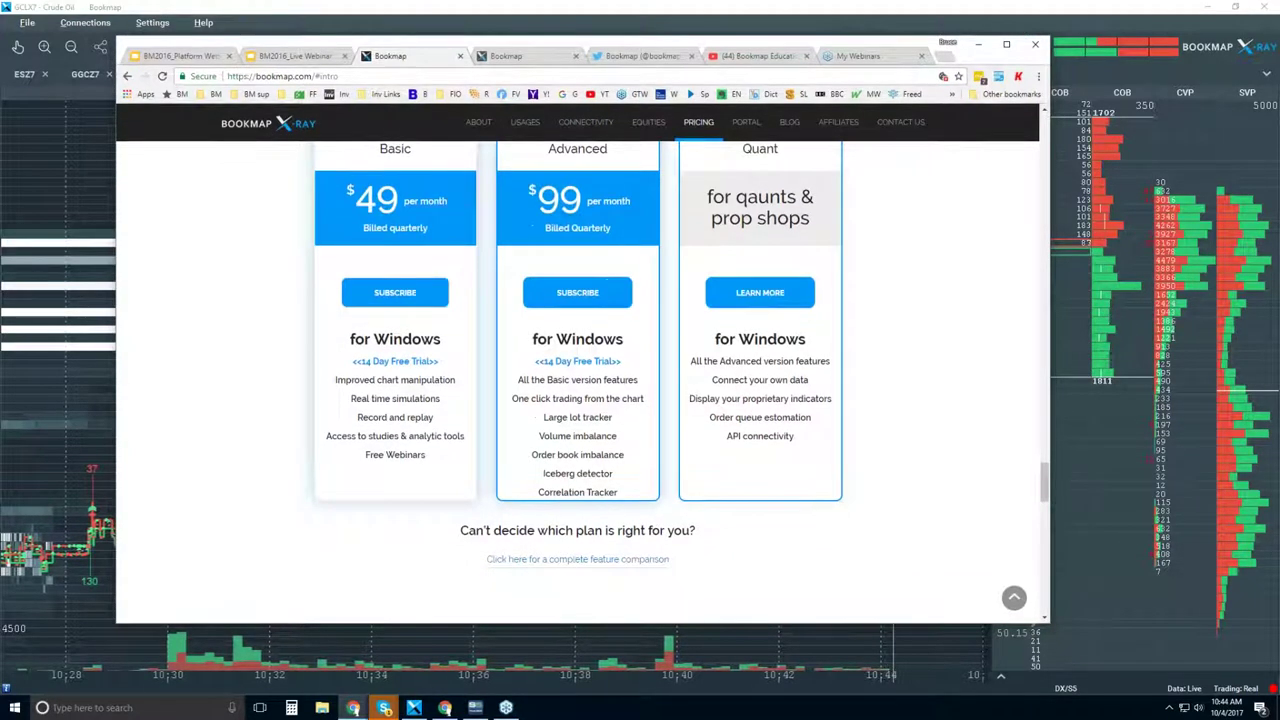
pyautogui.scroll(1, 605, 362)
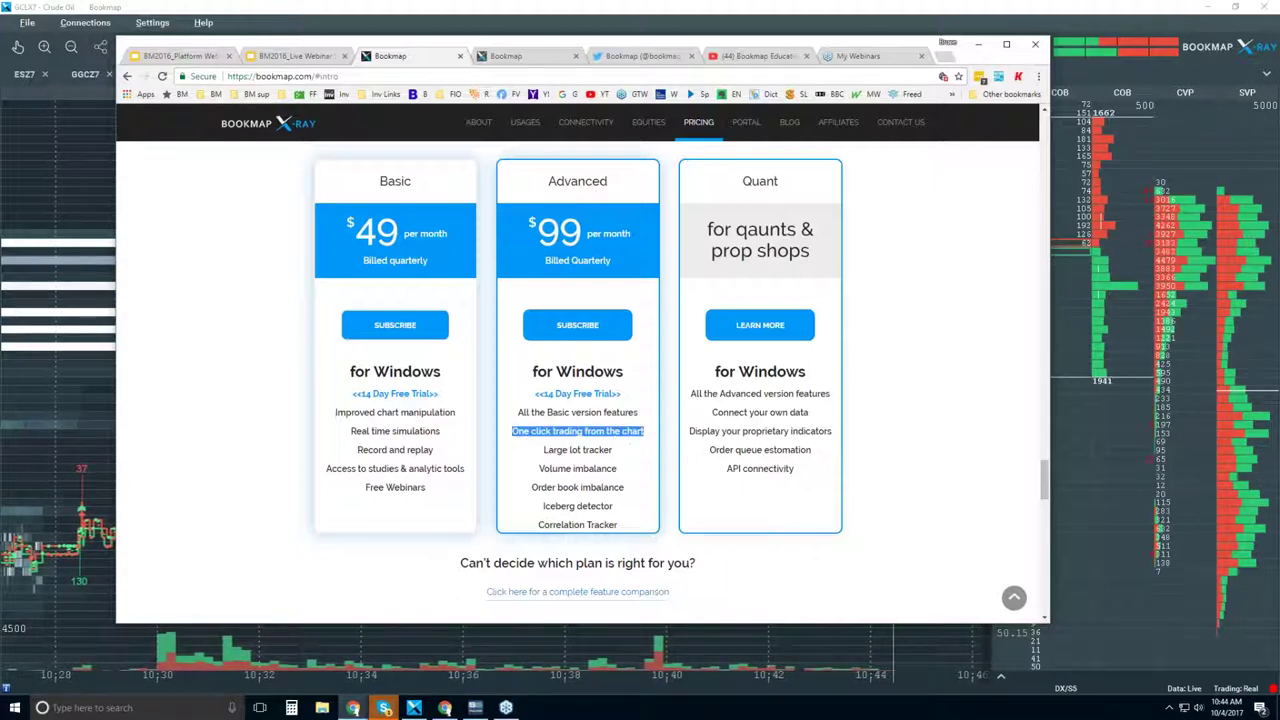
pyautogui.doubleClick(556, 450)
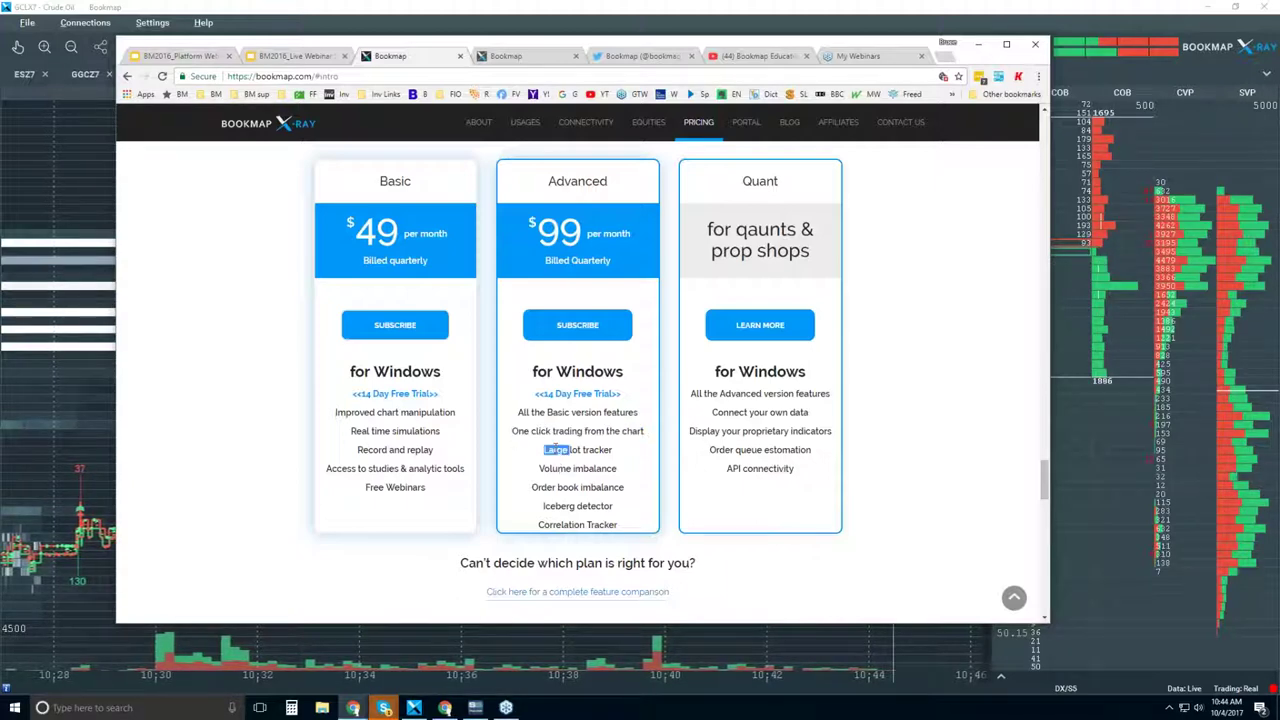
pyautogui.moveTo(577, 468); pyautogui.dragTo(605, 527)
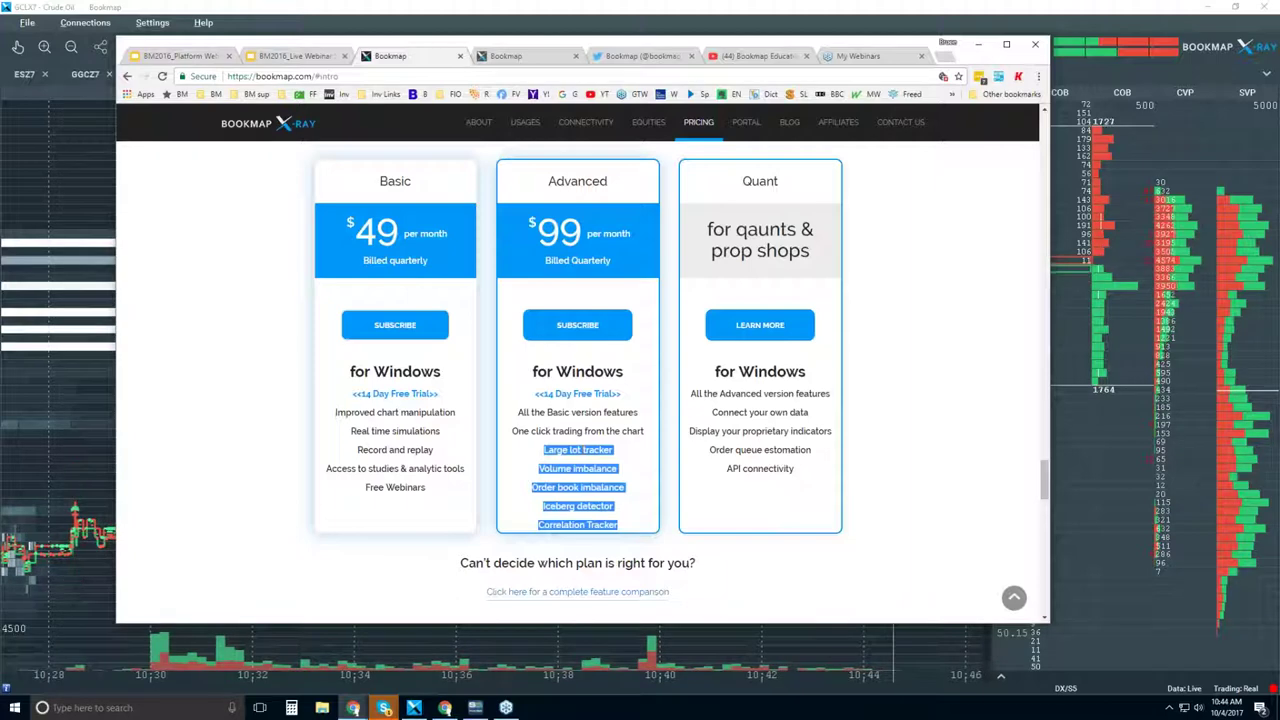
# Step: Clear the highlight on the Advanced plan's features and briefly uncover the crude oil chart behind the pricing page
pyautogui.click(591, 466)
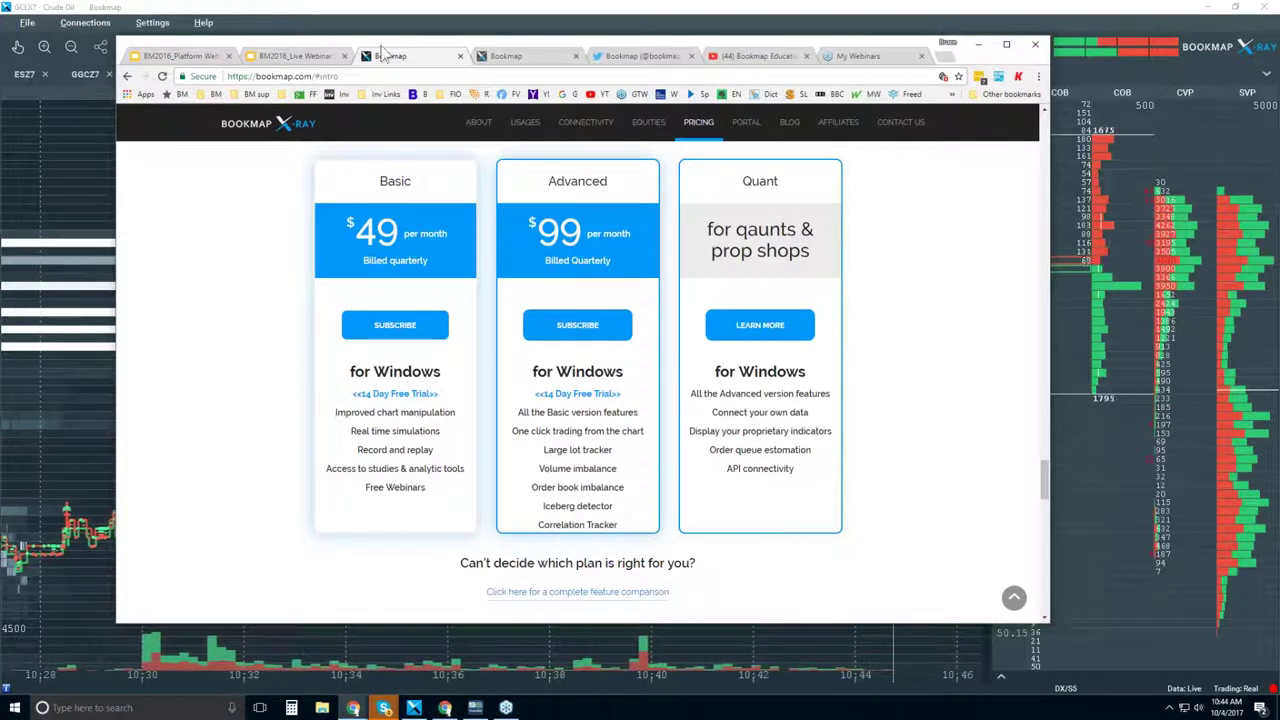
pyautogui.moveTo(580, 37); pyautogui.dragTo(580, 397)
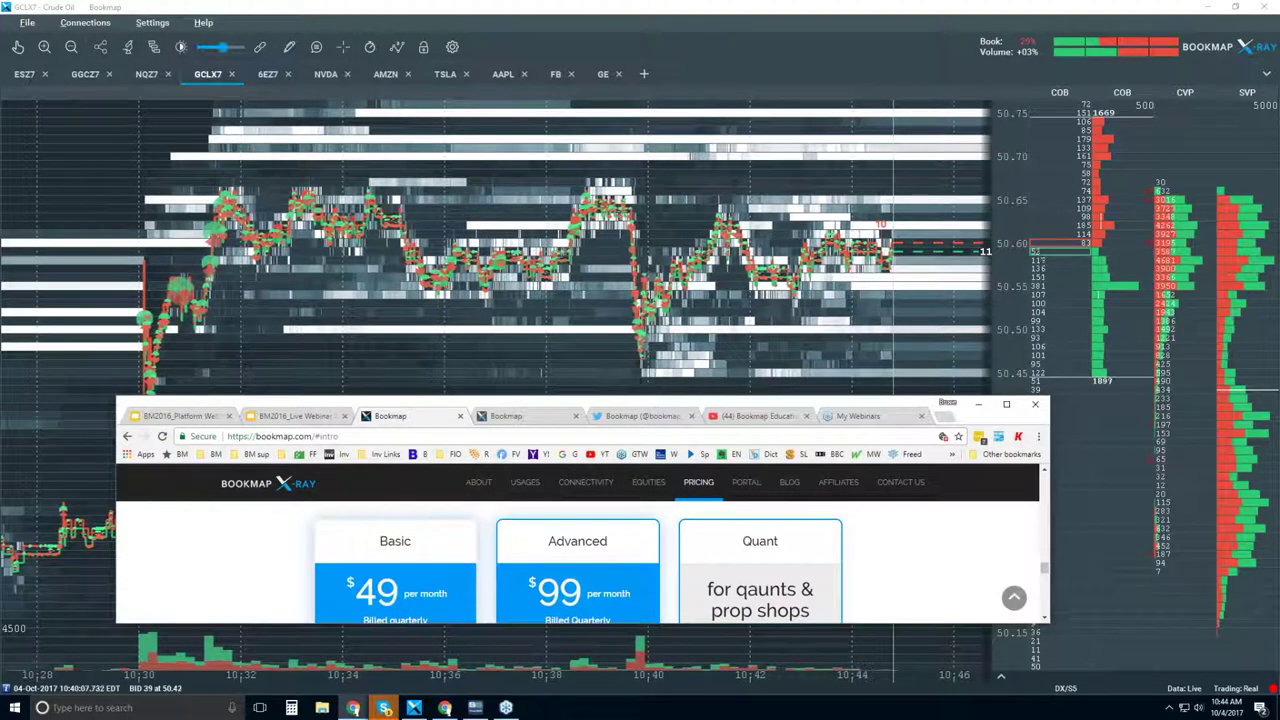
pyautogui.moveTo(657, 400); pyautogui.dragTo(680, 86)
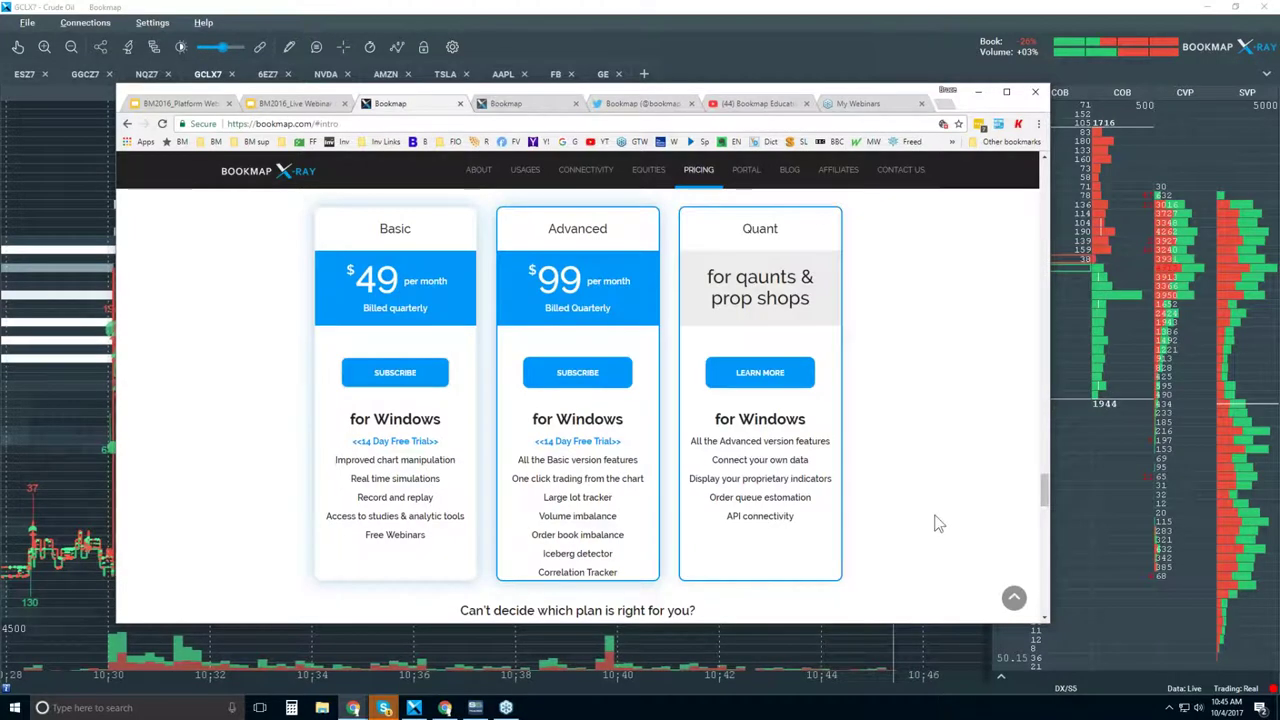
# Step: Show the connectivity section again, return to the pricing plans and briefly highlight the Quant plan's name
pyautogui.scroll(6, 900, 412)
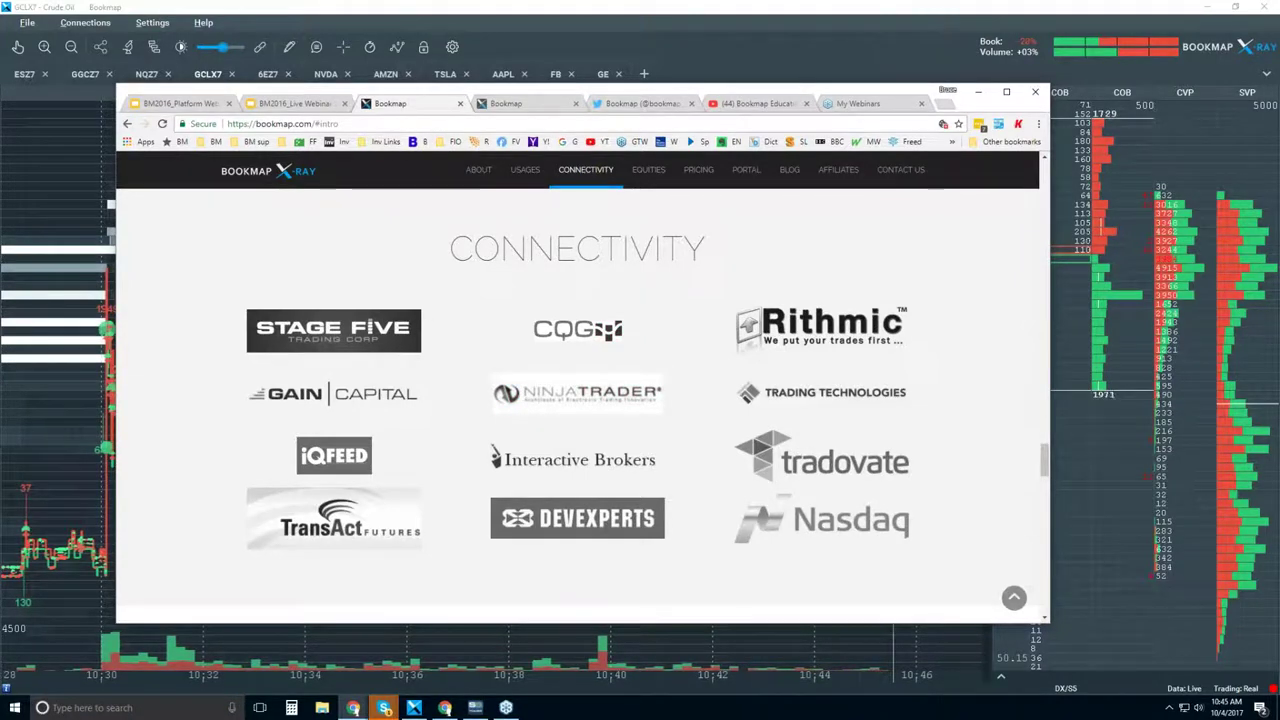
pyautogui.moveTo(1044, 462); pyautogui.dragTo(1044, 492)
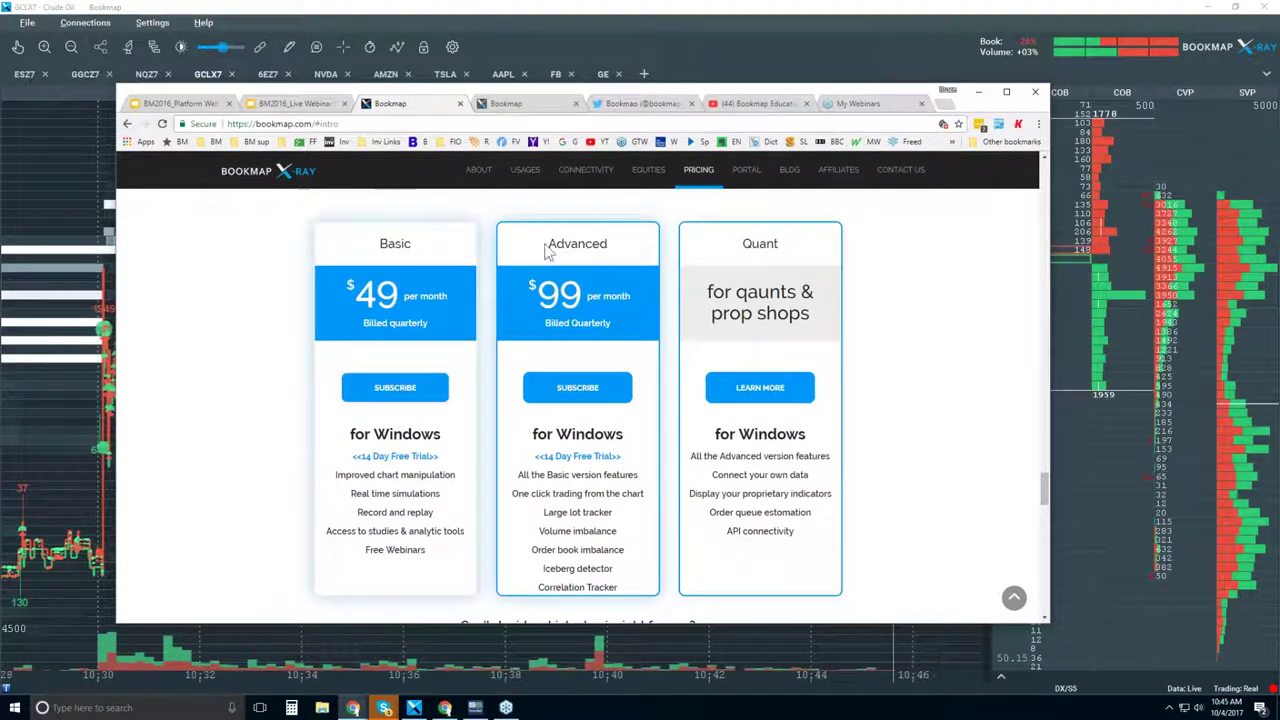
pyautogui.doubleClick(769, 248)
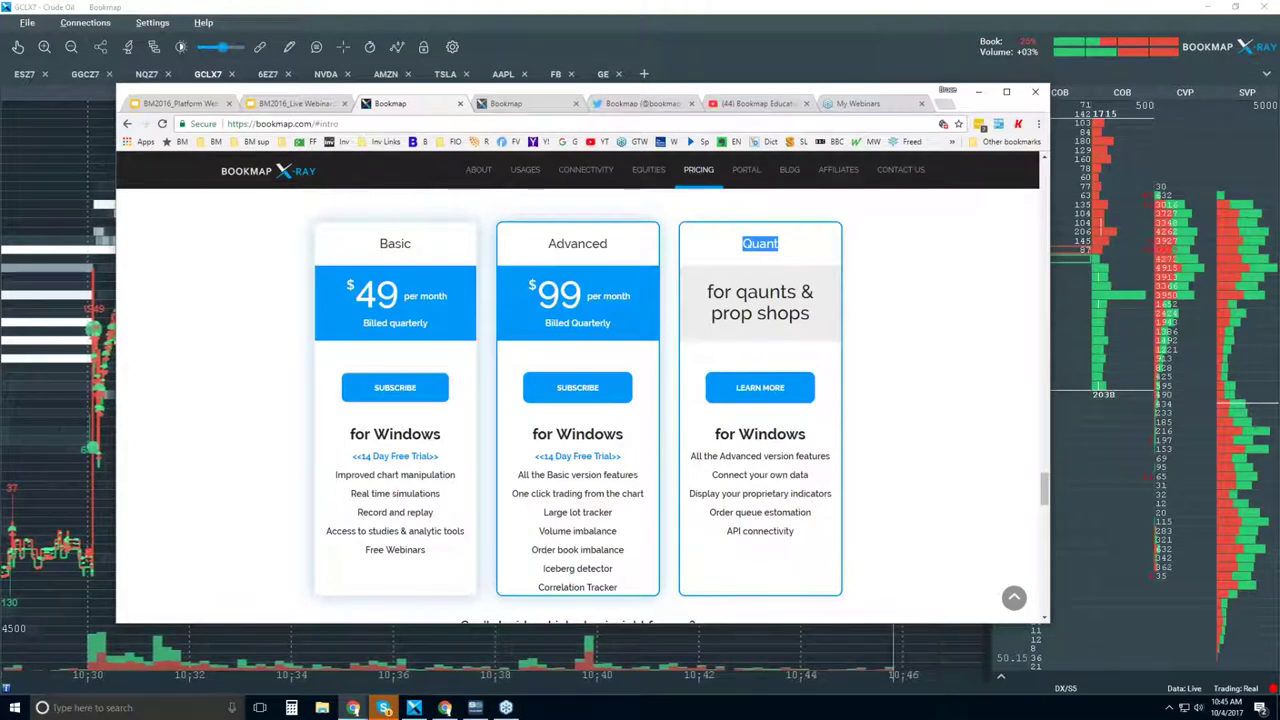
pyautogui.click(850, 476)
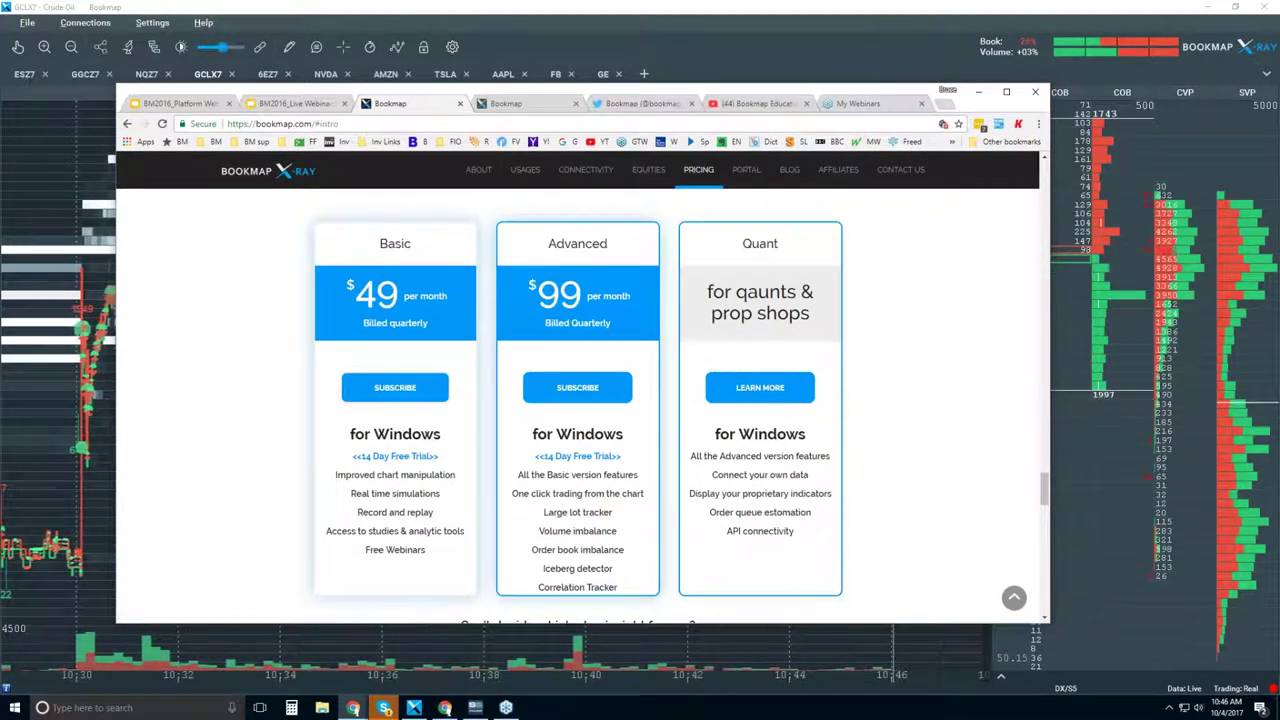
# Step: Show the Bookmap Twitter page and the education course video, and open the Bookmap YouTube channel in a separate tab
pyautogui.click(660, 104)
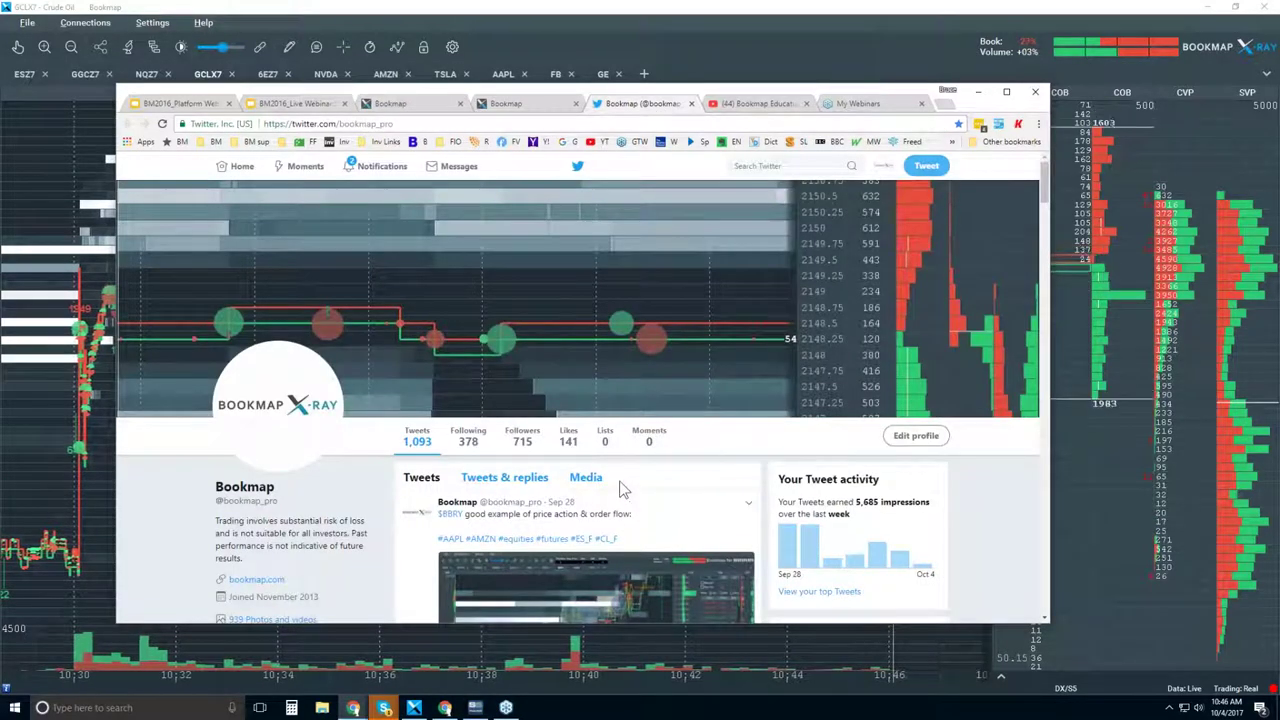
pyautogui.click(750, 103)
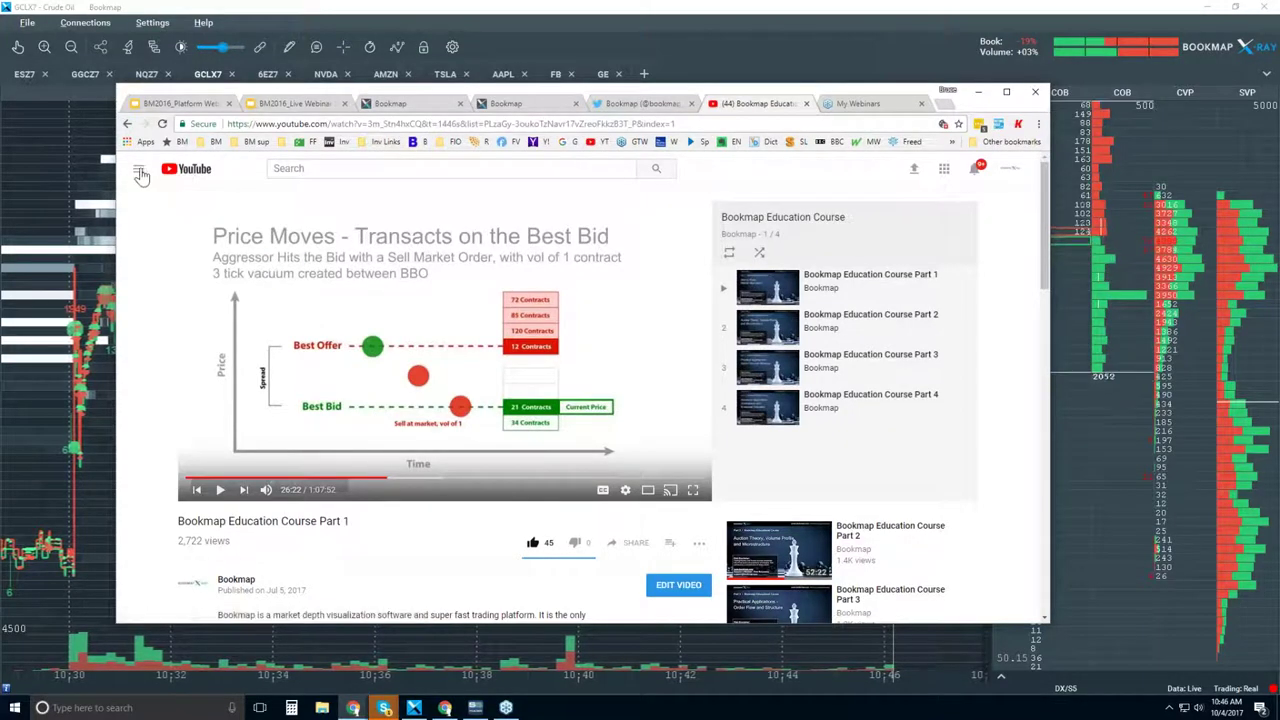
pyautogui.rightClick(184, 173)
pyautogui.click(210, 183)
pyautogui.moveTo(790, 104); pyautogui.dragTo(690, 113)
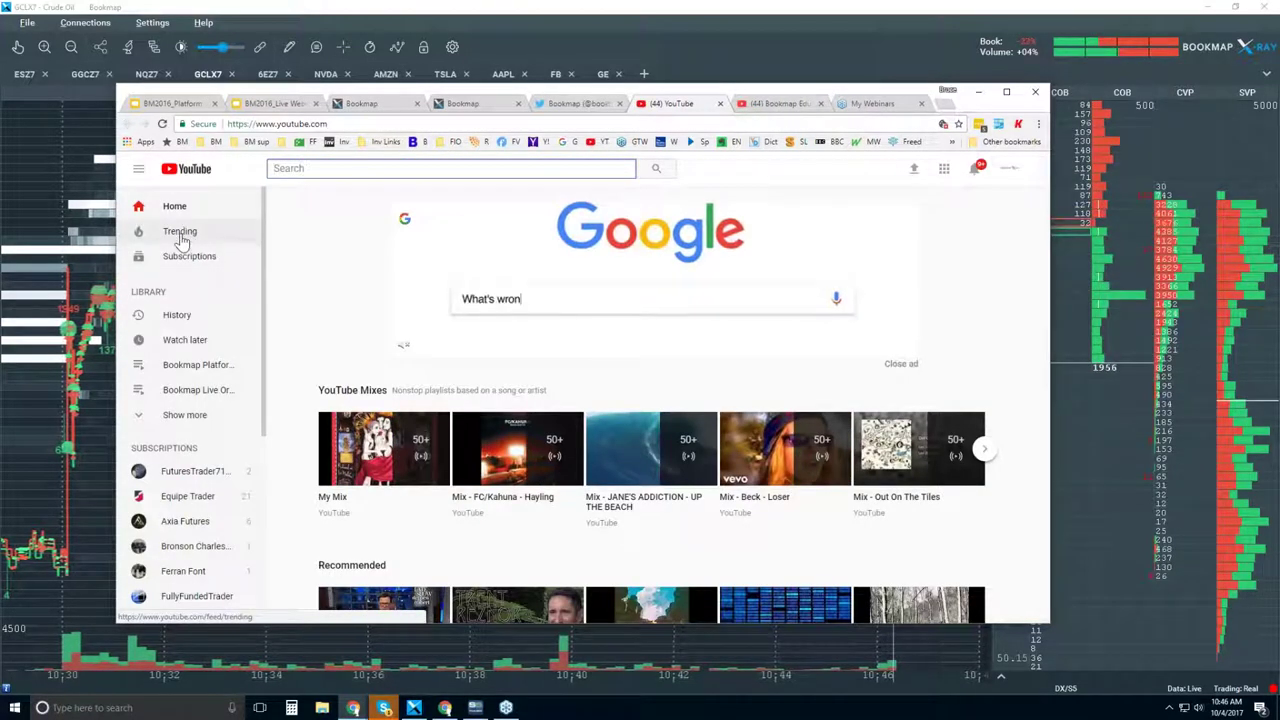
pyautogui.click(1010, 168)
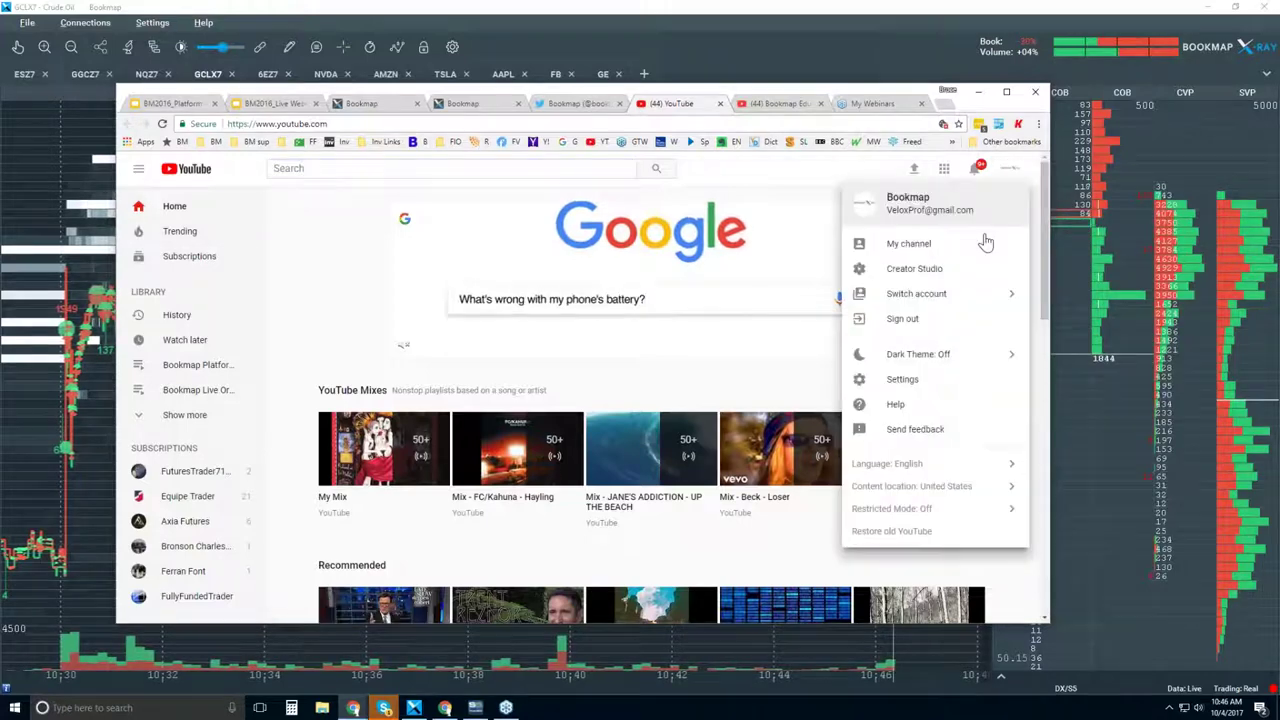
pyautogui.click(918, 245)
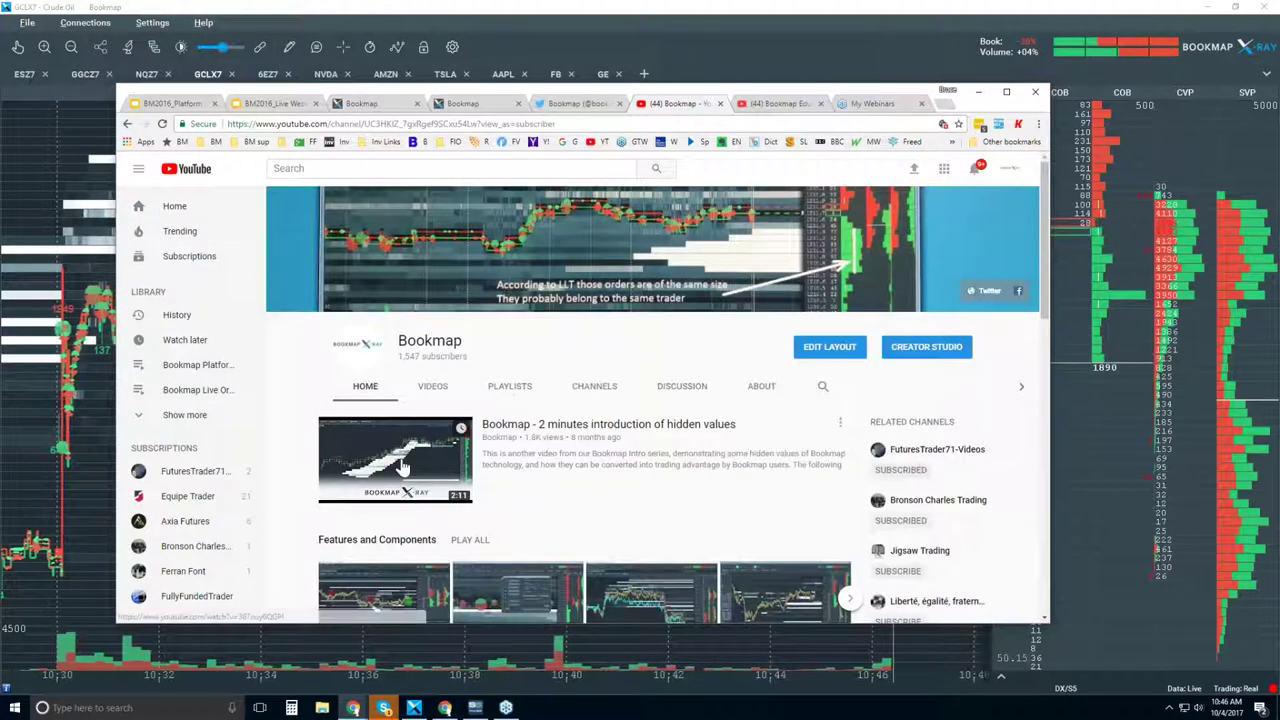
# Step: Look through the channel's playlists from Features and Components to Selected Webinars, briefly uncovering the crude oil chart in between
pyautogui.scroll(-2, 645, 402)
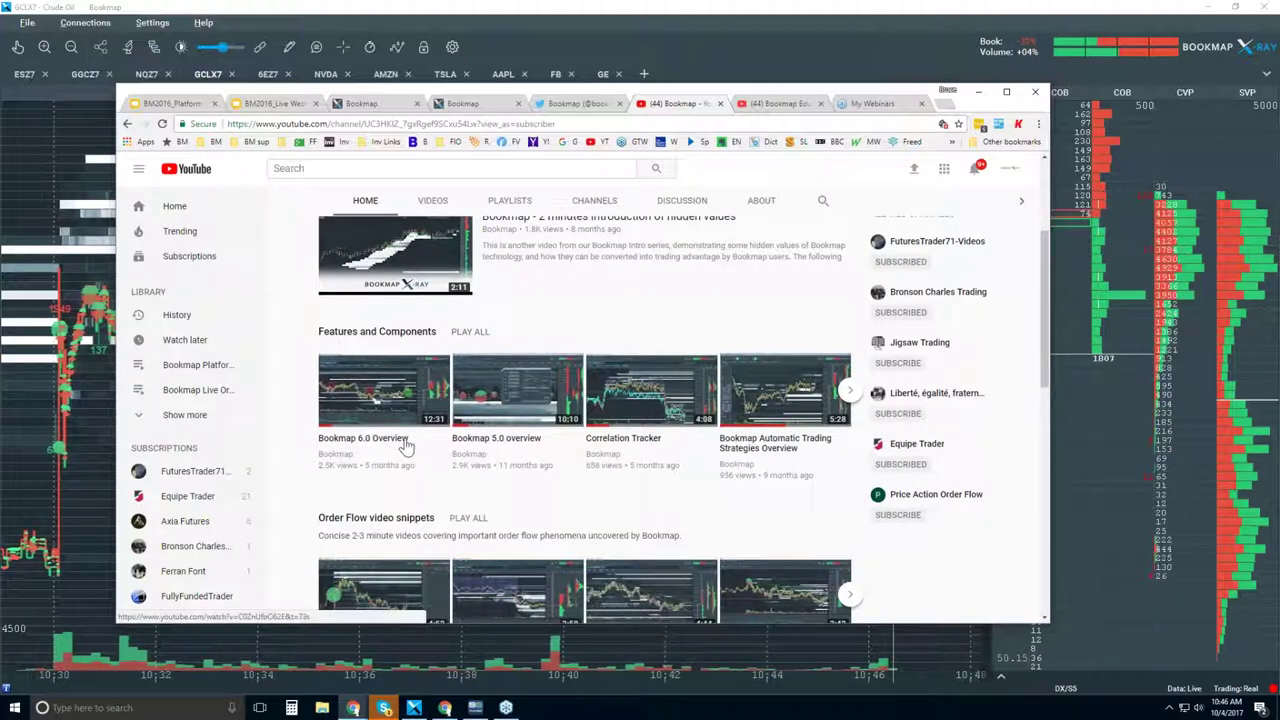
pyautogui.scroll(-1, 456, 424)
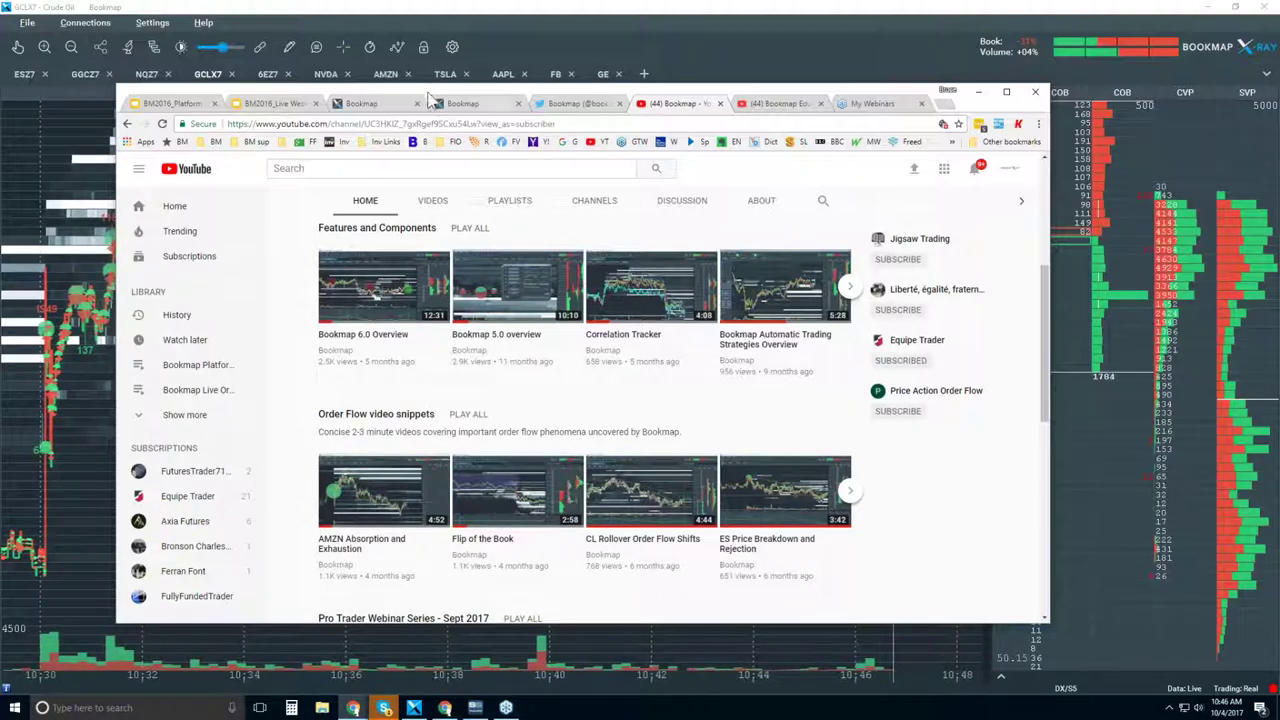
pyautogui.moveTo(430, 97); pyautogui.dragTo(502, 433)
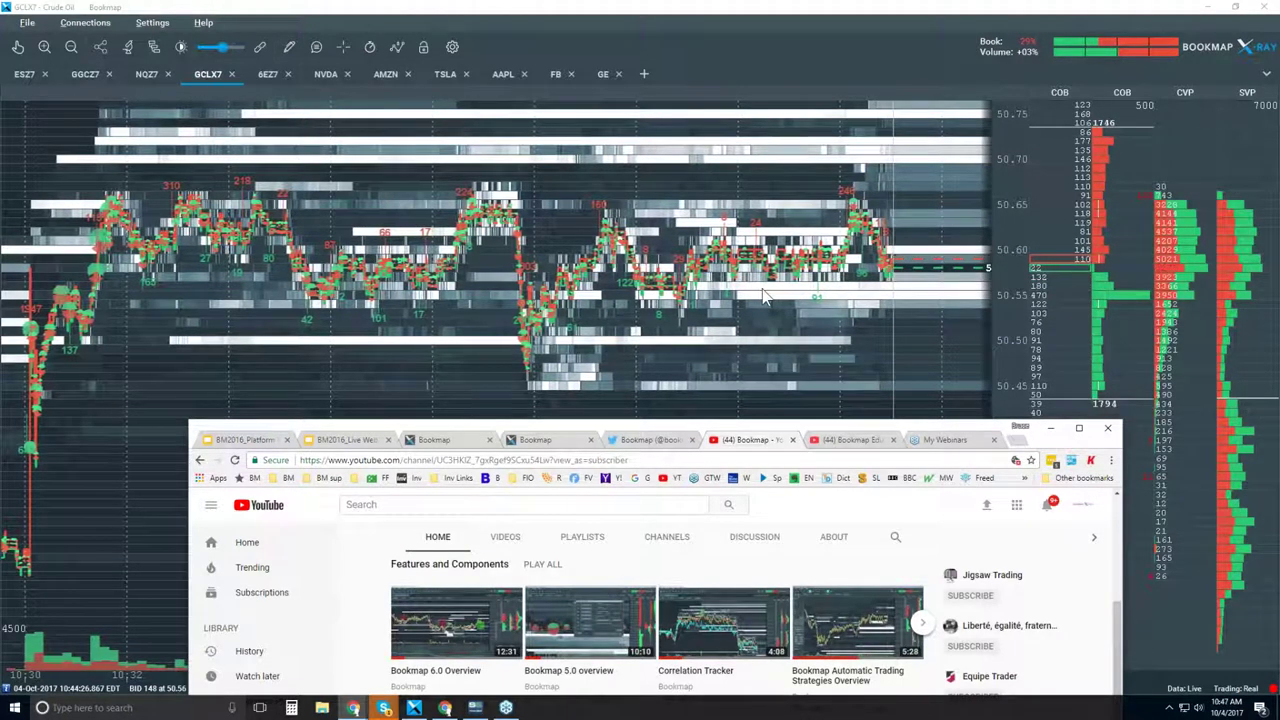
pyautogui.moveTo(723, 444); pyautogui.dragTo(652, 100)
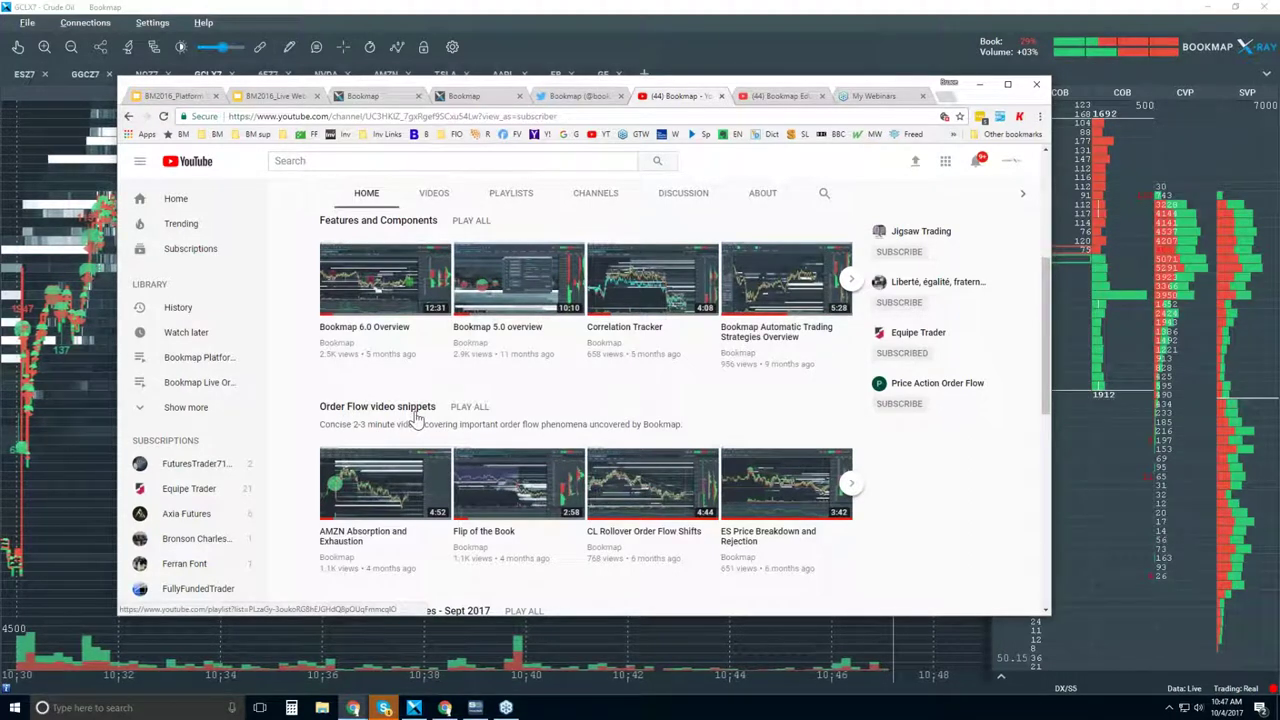
pyautogui.scroll(-2, 418, 418)
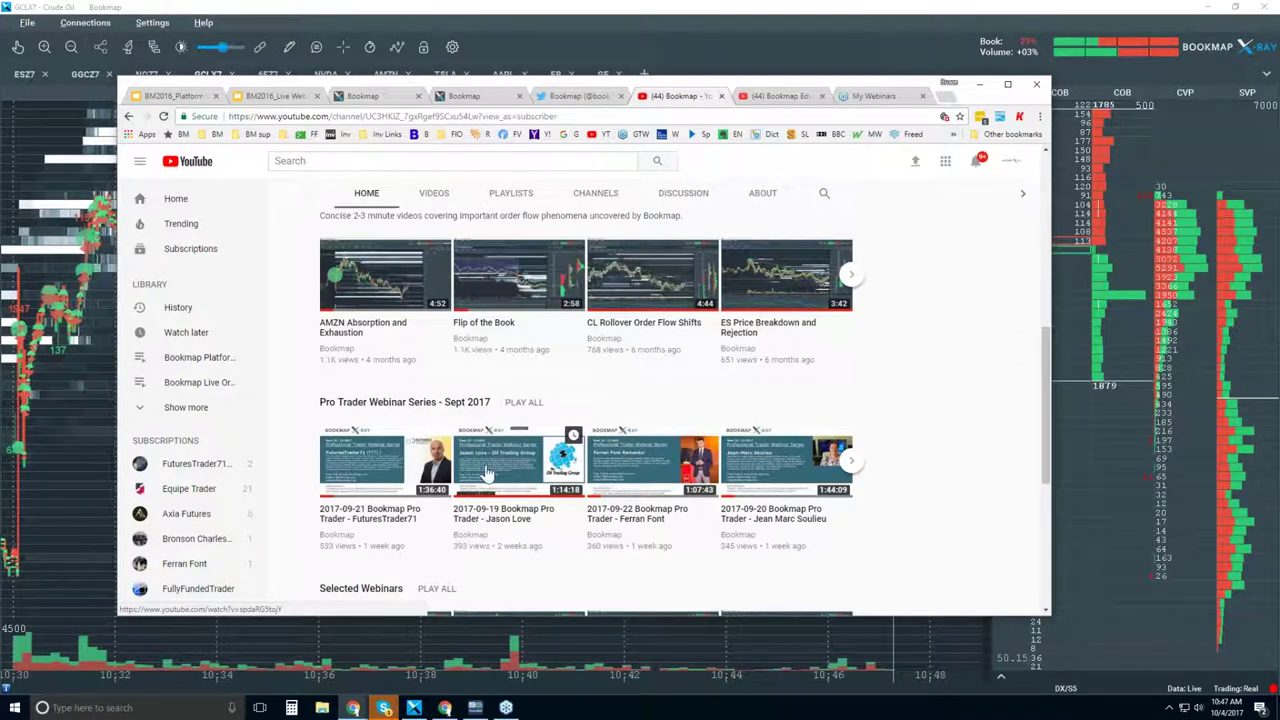
pyautogui.scroll(-1, 488, 474)
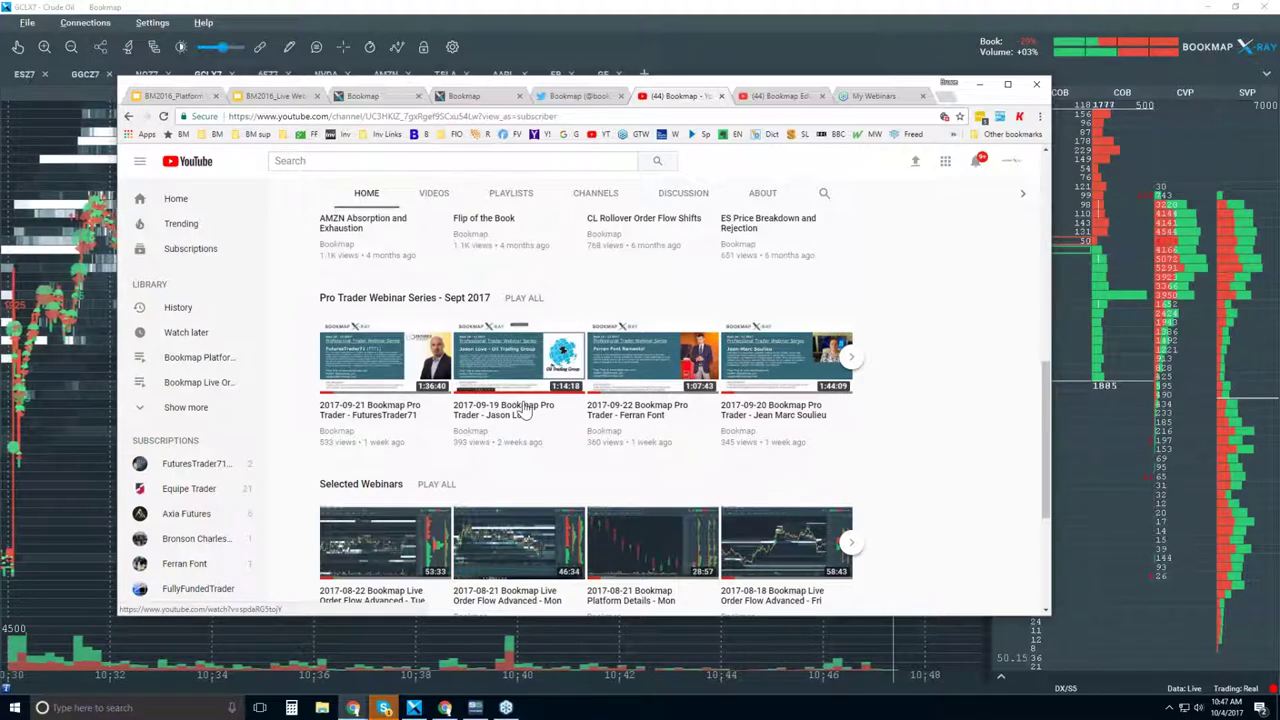
pyautogui.scroll(-1, 340, 400)
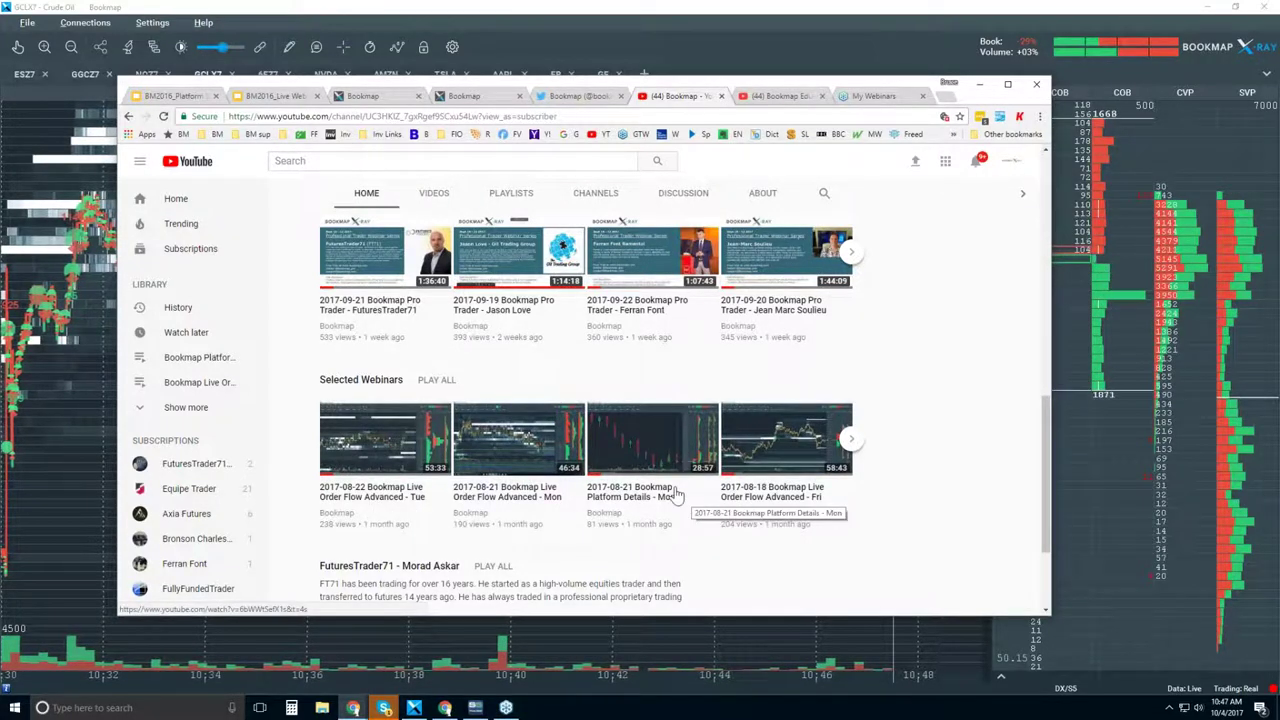
# Step: Switch to Bookmap and show crude oil as Candlestick Bars since about 08:30, with Volume Dots, Best Bid/Ask, Indicators, Heatmap and Extended off
pyautogui.click(455, 18)
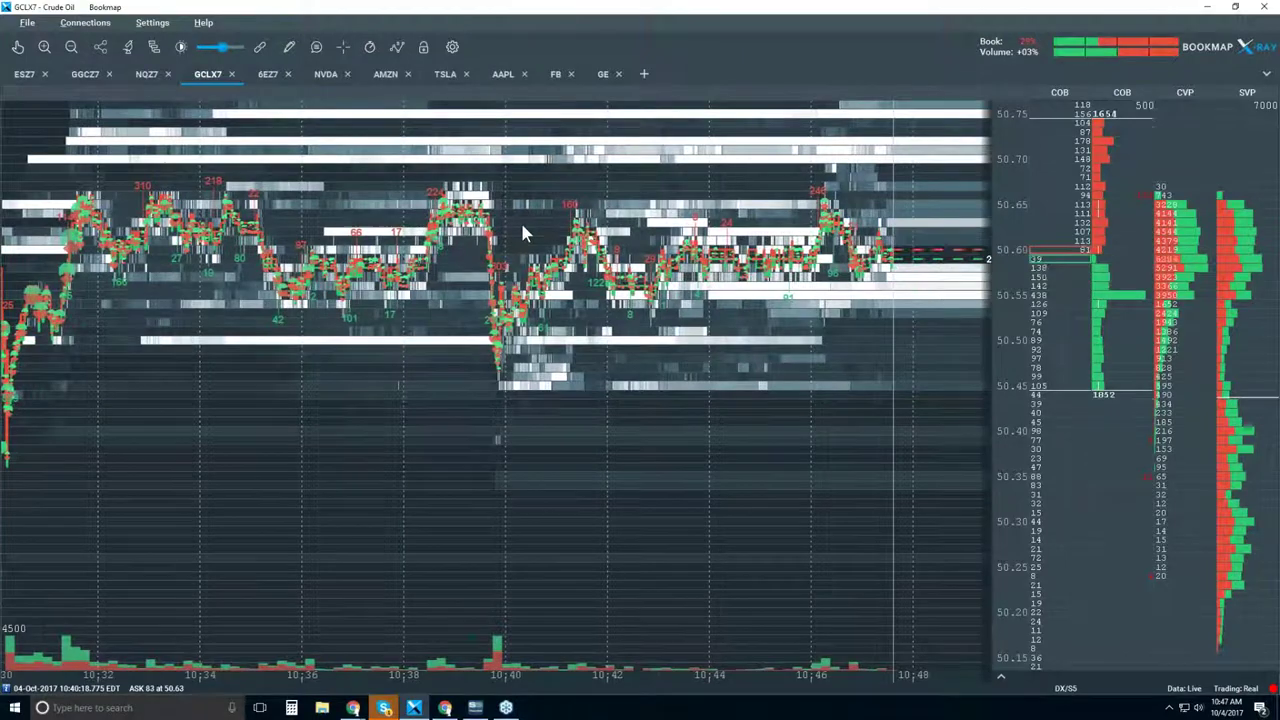
pyautogui.scroll(1, 520, 233)
pyautogui.scroll(-2, 617, 242)
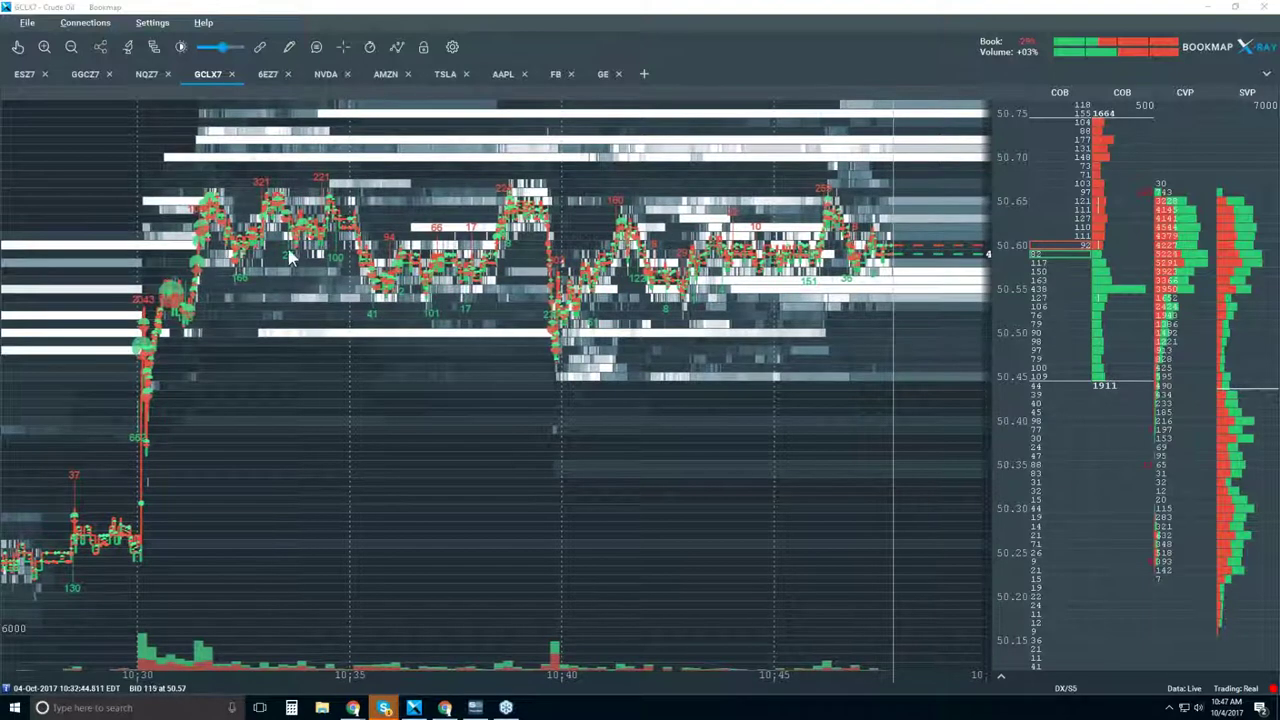
pyautogui.click(397, 46)
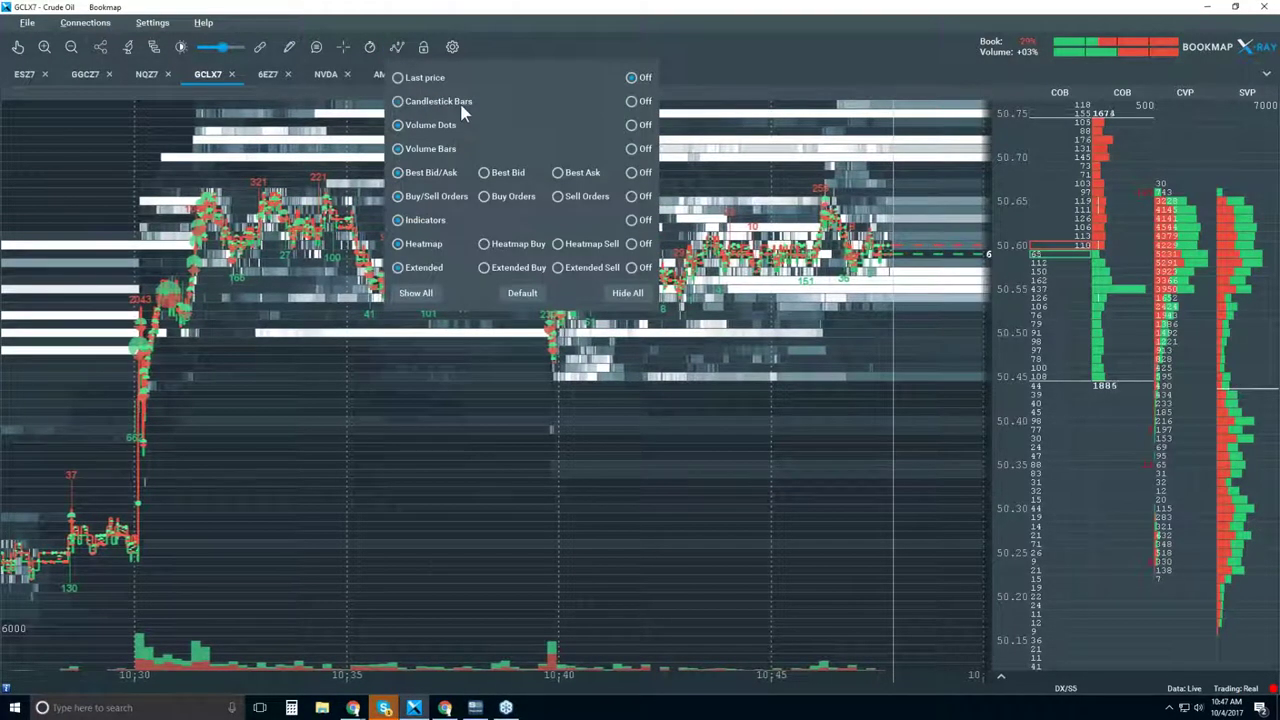
pyautogui.click(461, 107)
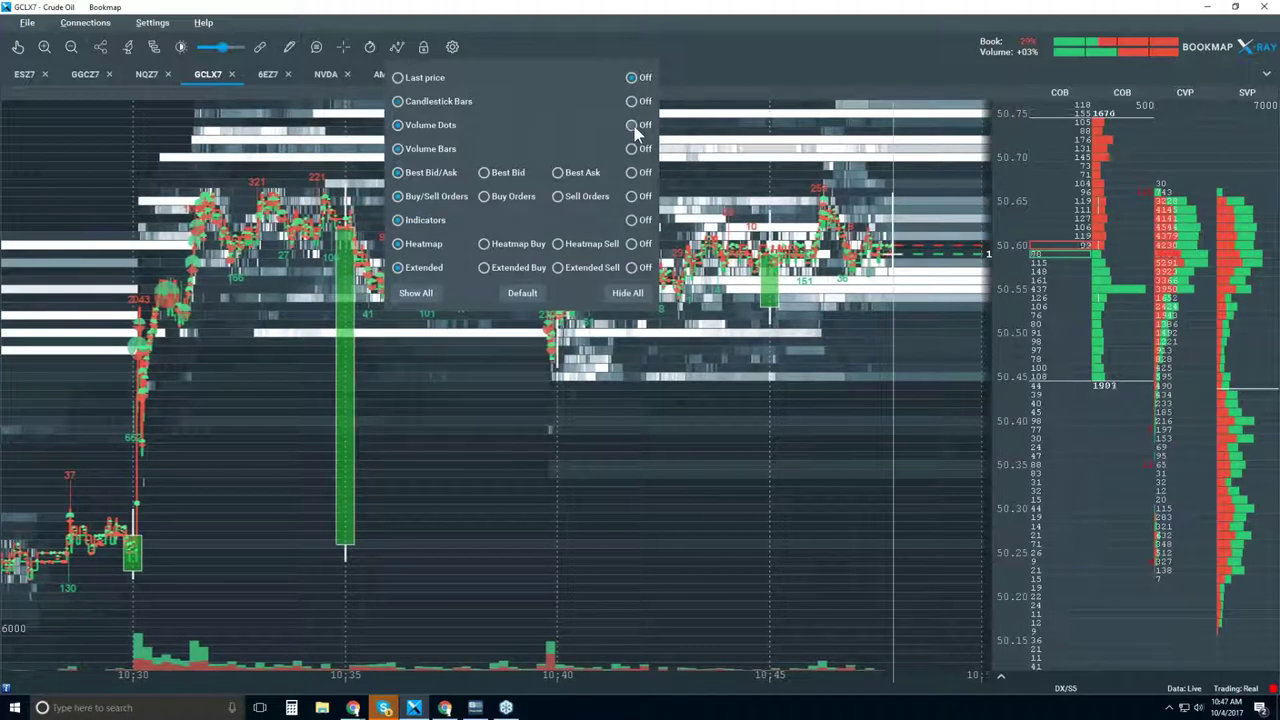
pyautogui.click(632, 126)
pyautogui.click(632, 173)
pyautogui.click(632, 220)
pyautogui.click(632, 244)
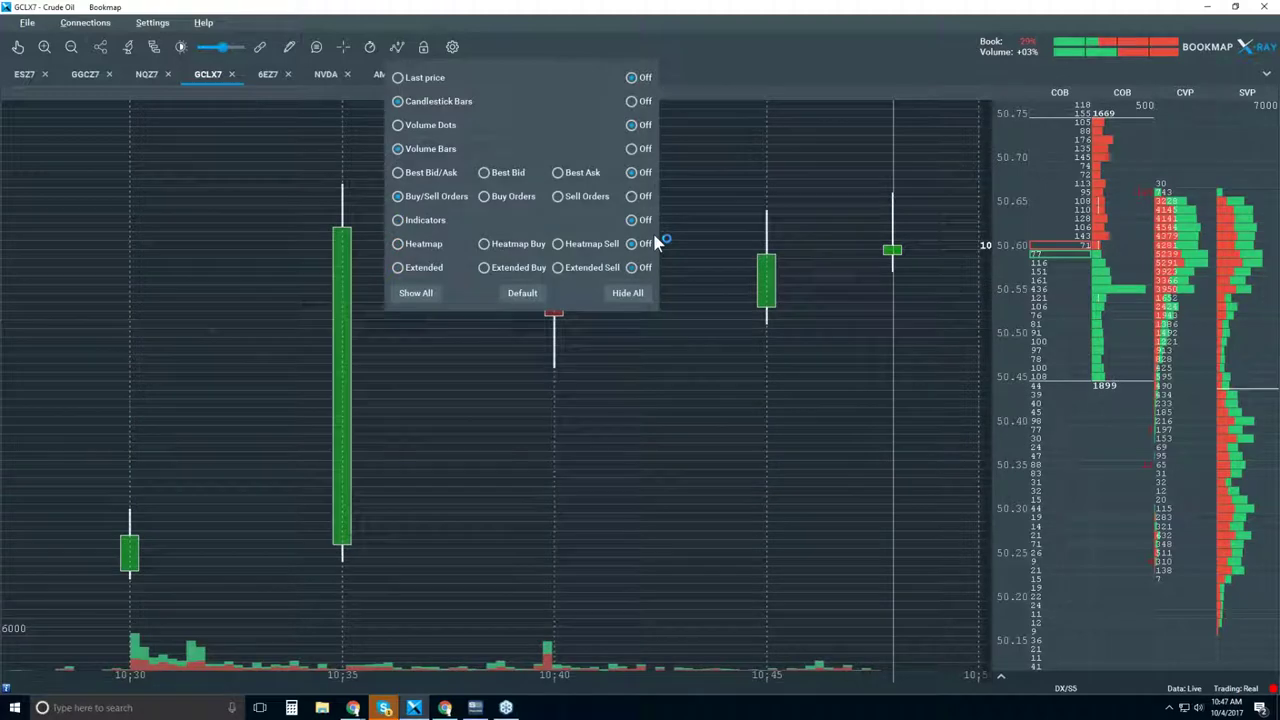
pyautogui.scroll(-5, 707, 401)
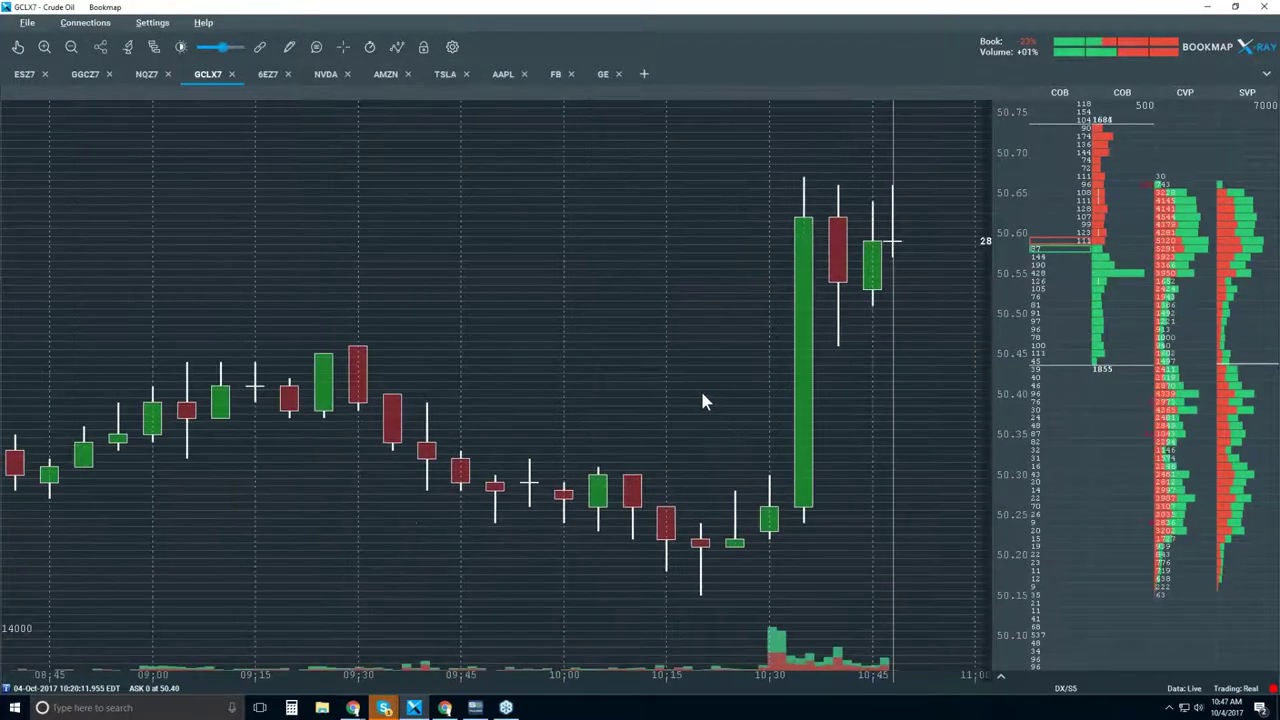
pyautogui.scroll(-1, 703, 401)
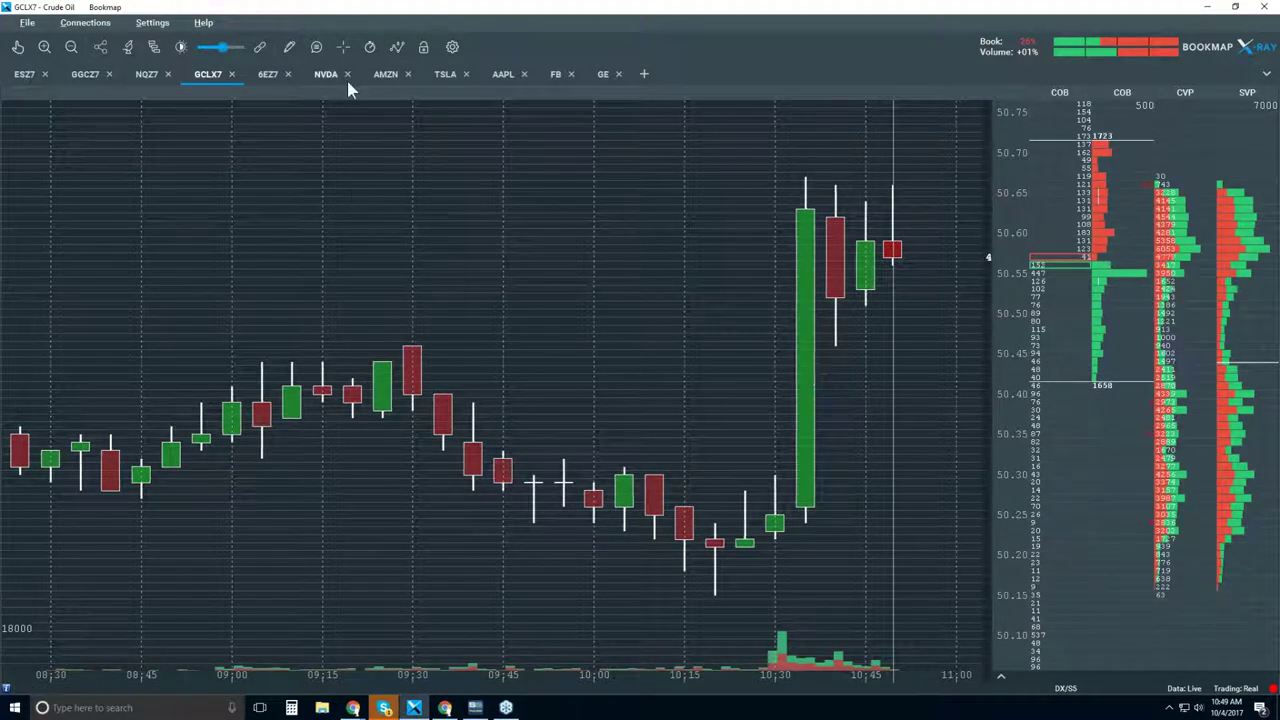
# Step: Turn Best Bid/Ask and Volume Dots back on over the crude oil candlesticks
pyautogui.click(397, 46)
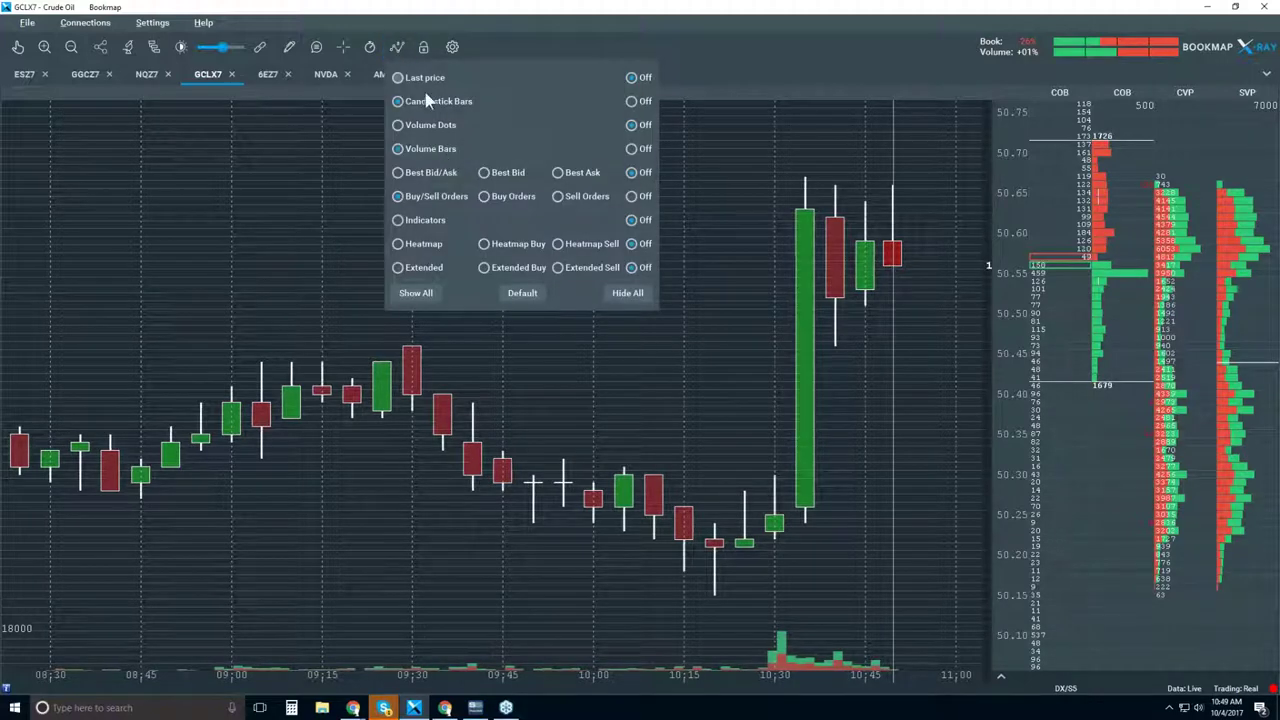
pyautogui.click(427, 174)
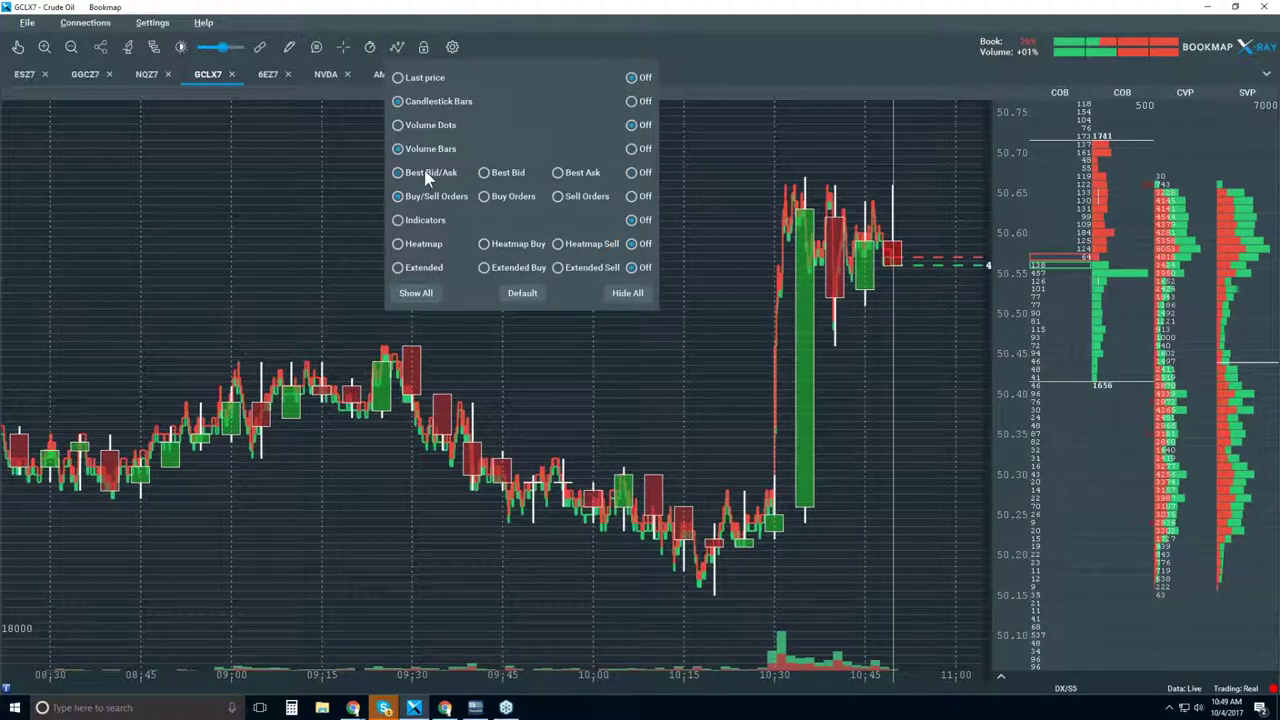
pyautogui.click(344, 154)
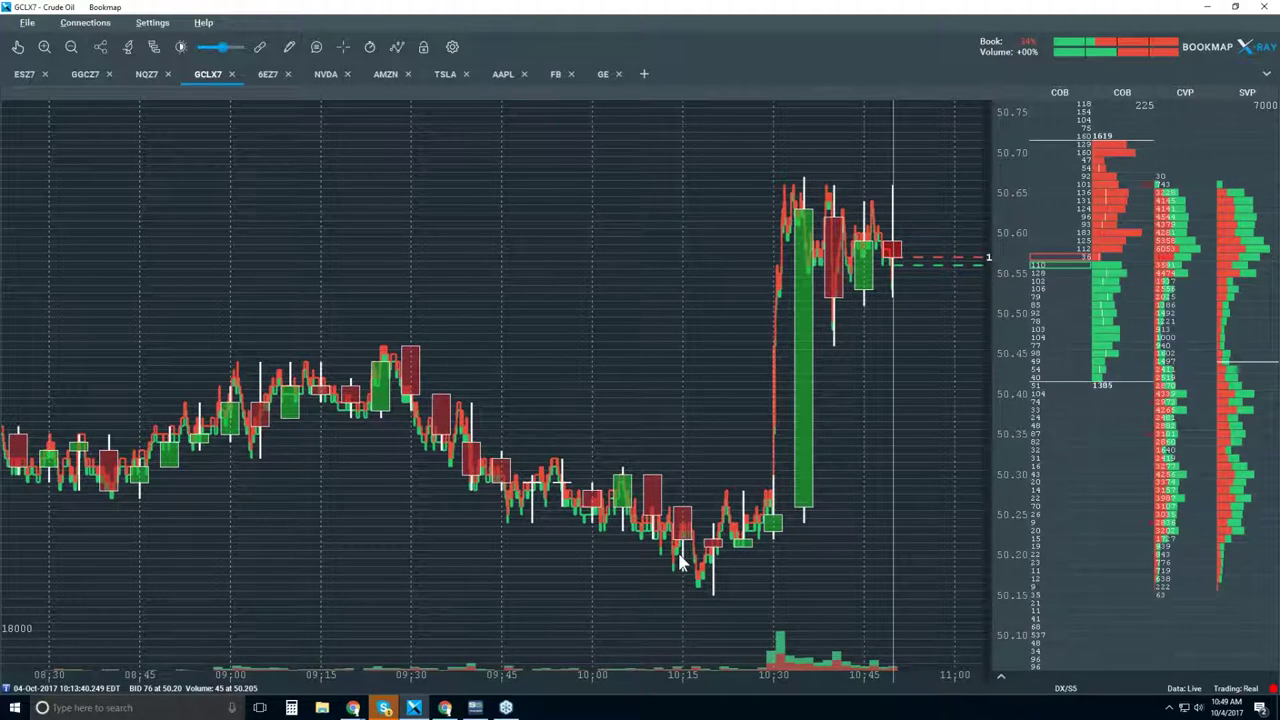
pyautogui.click(397, 47)
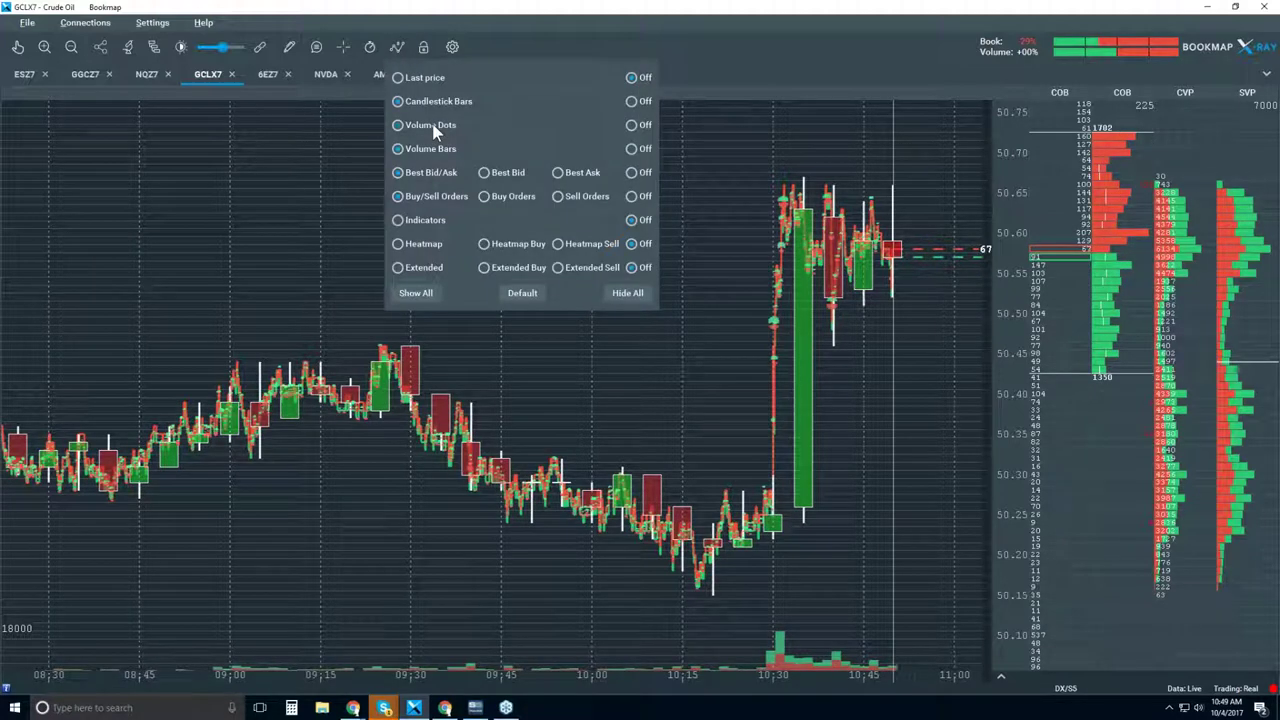
pyautogui.click(670, 325)
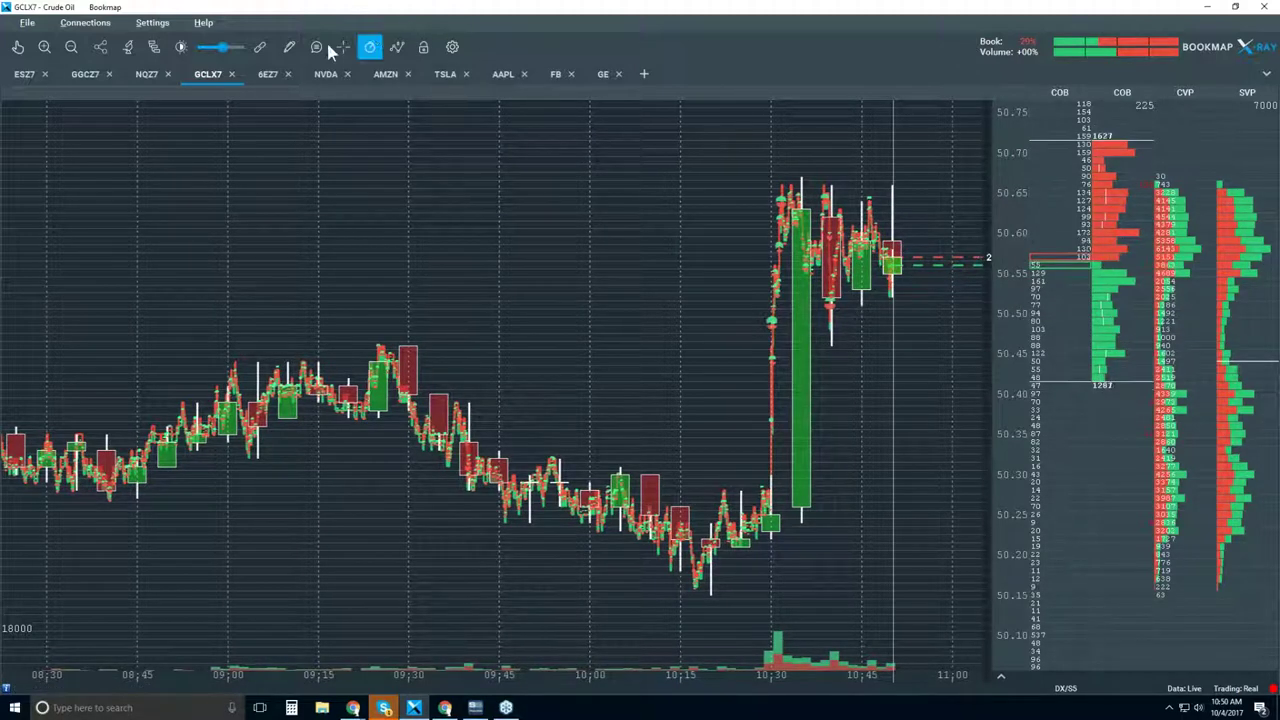
# Step: Draw a horizontal line across the crude oil chart at about 50.49 and set the drawing tool back to None
pyautogui.click(288, 48)
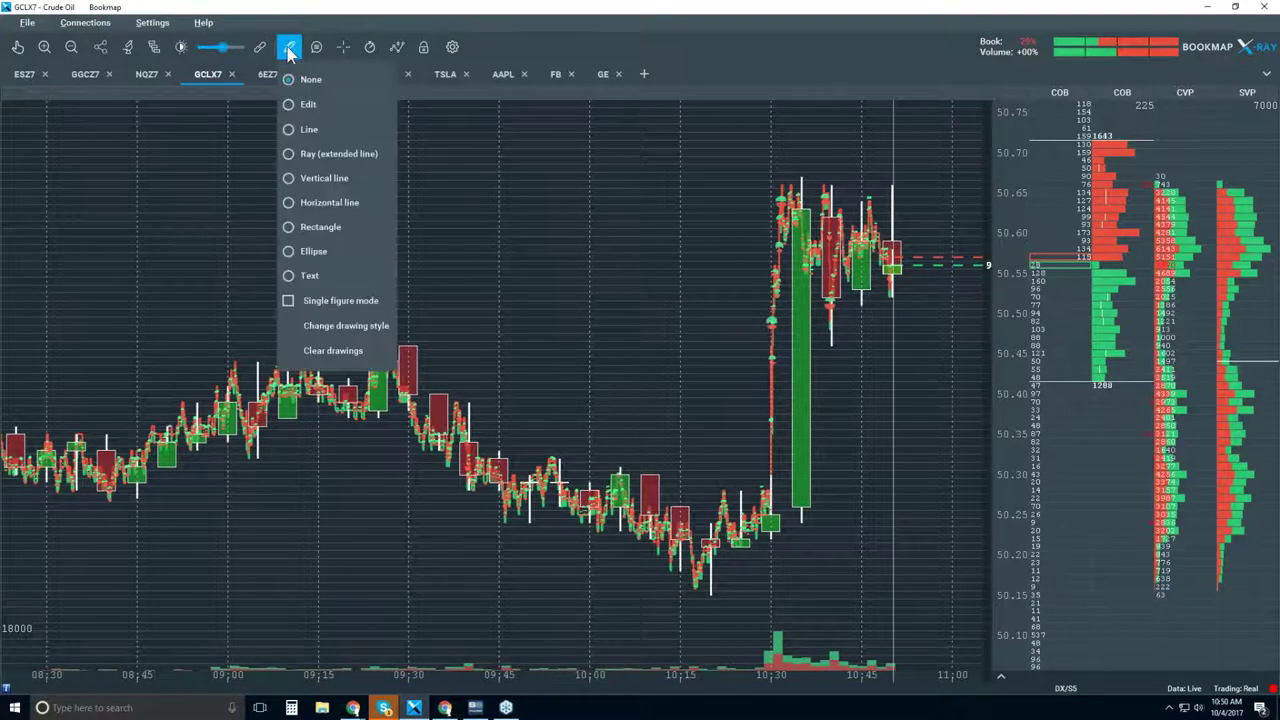
pyautogui.click(350, 200)
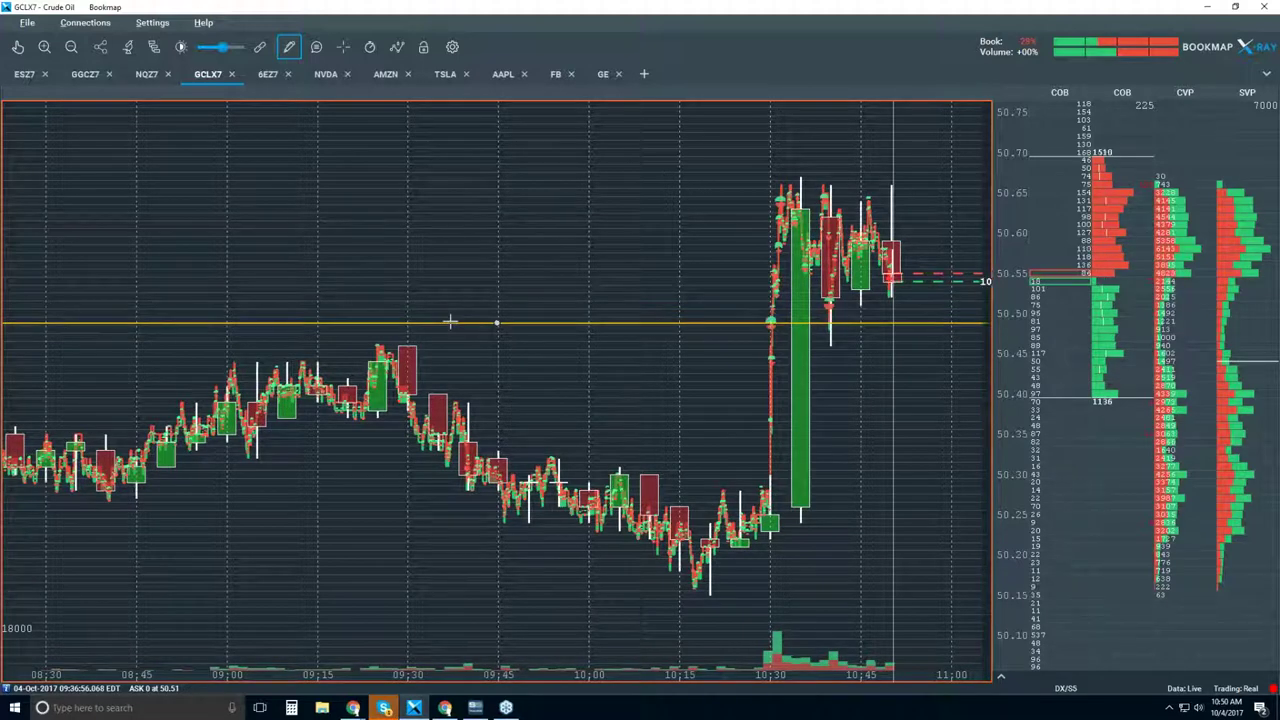
pyautogui.click(470, 324)
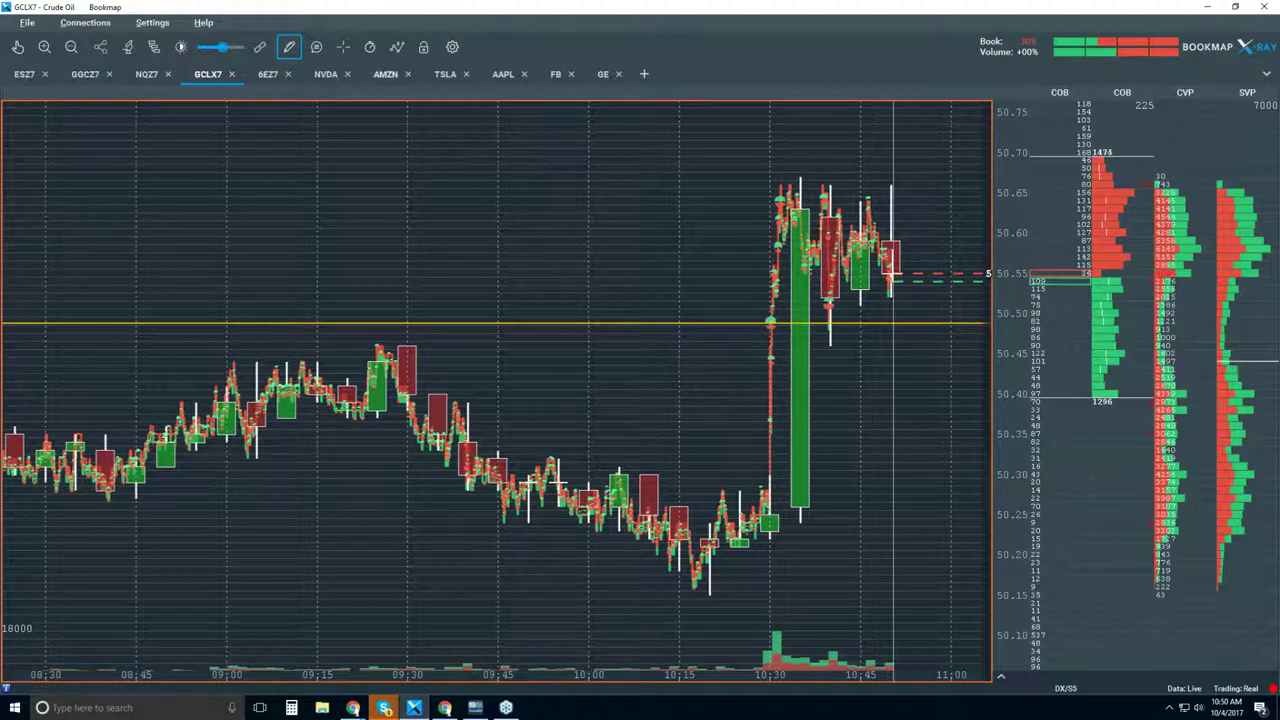
pyautogui.click(288, 47)
pyautogui.click(307, 82)
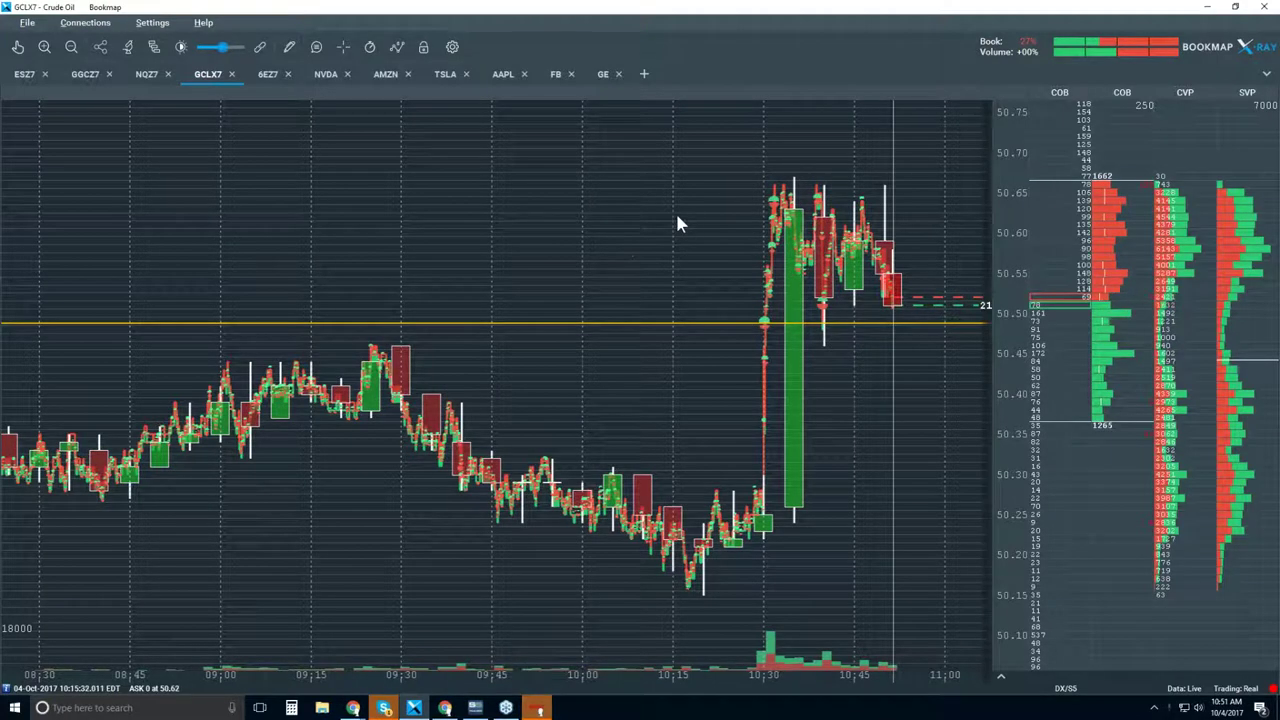
# Step: Examine the crude oil candlesticks and volume dots between the 10:30 rally and the drop below the yellow horizontal line
pyautogui.scroll(4, 675, 210)
pyautogui.scroll(1, 670, 260)
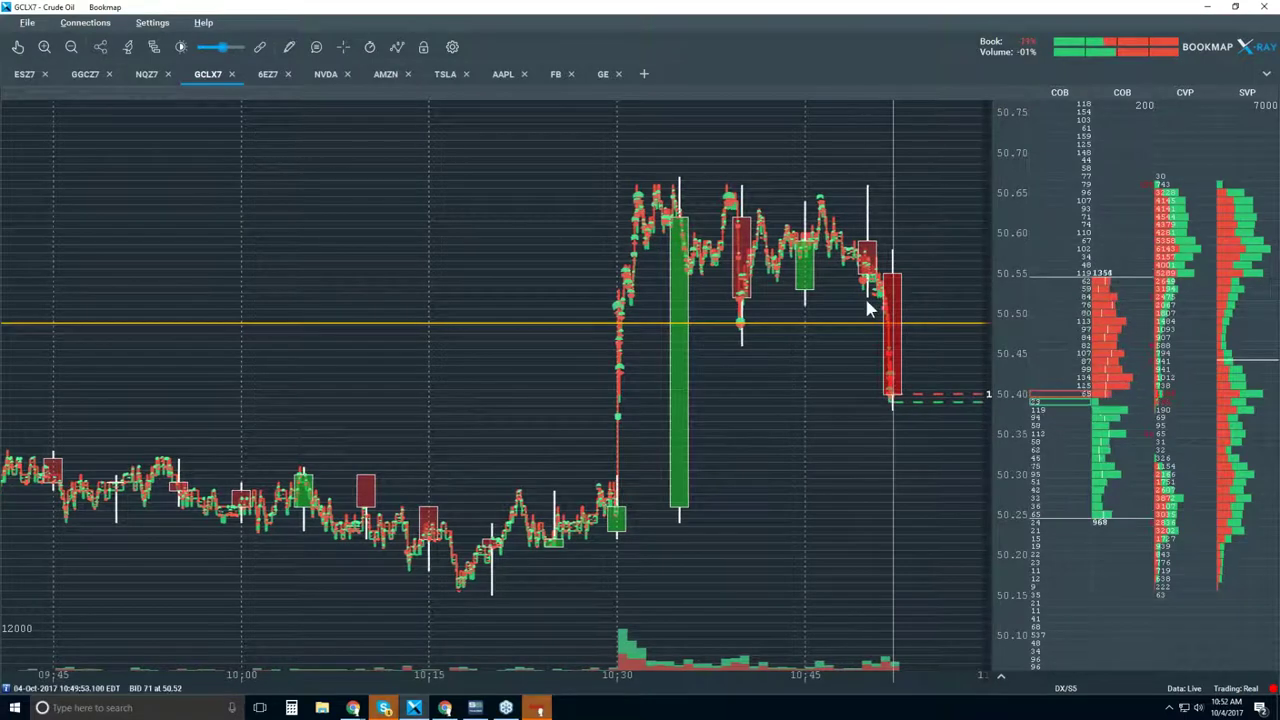
pyautogui.scroll(5, 866, 303)
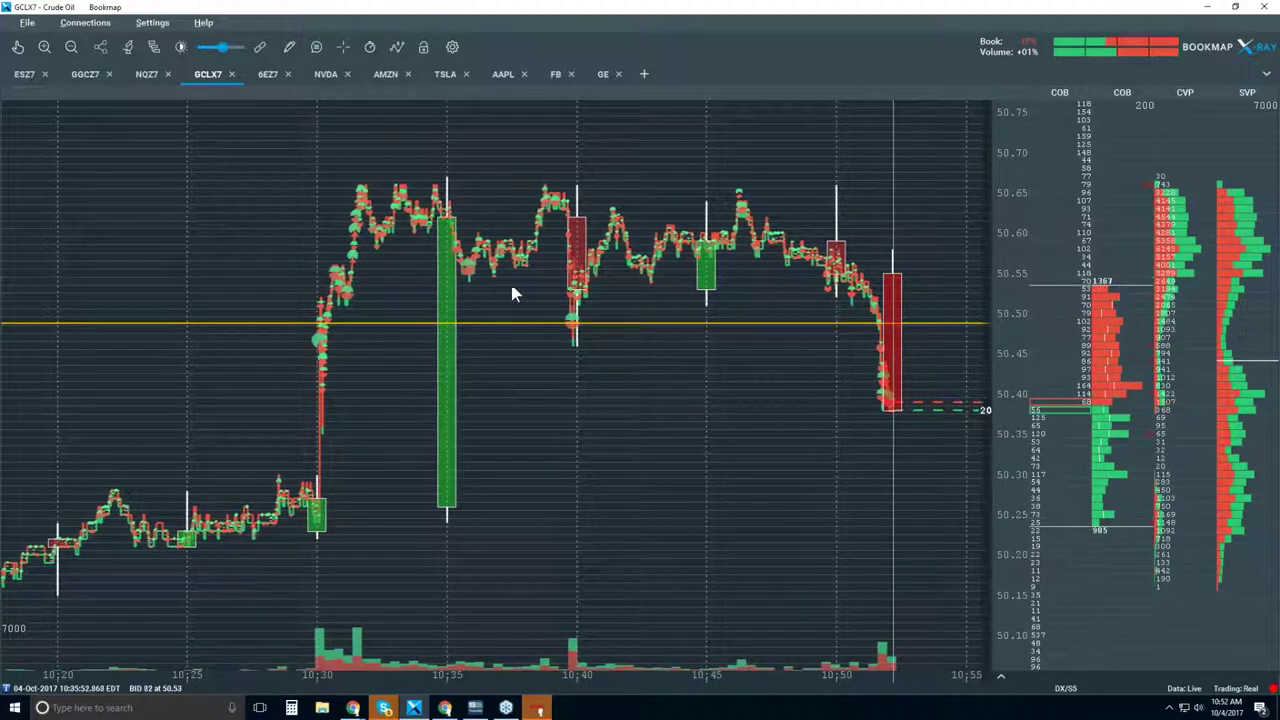
pyautogui.scroll(-3, 560, 290)
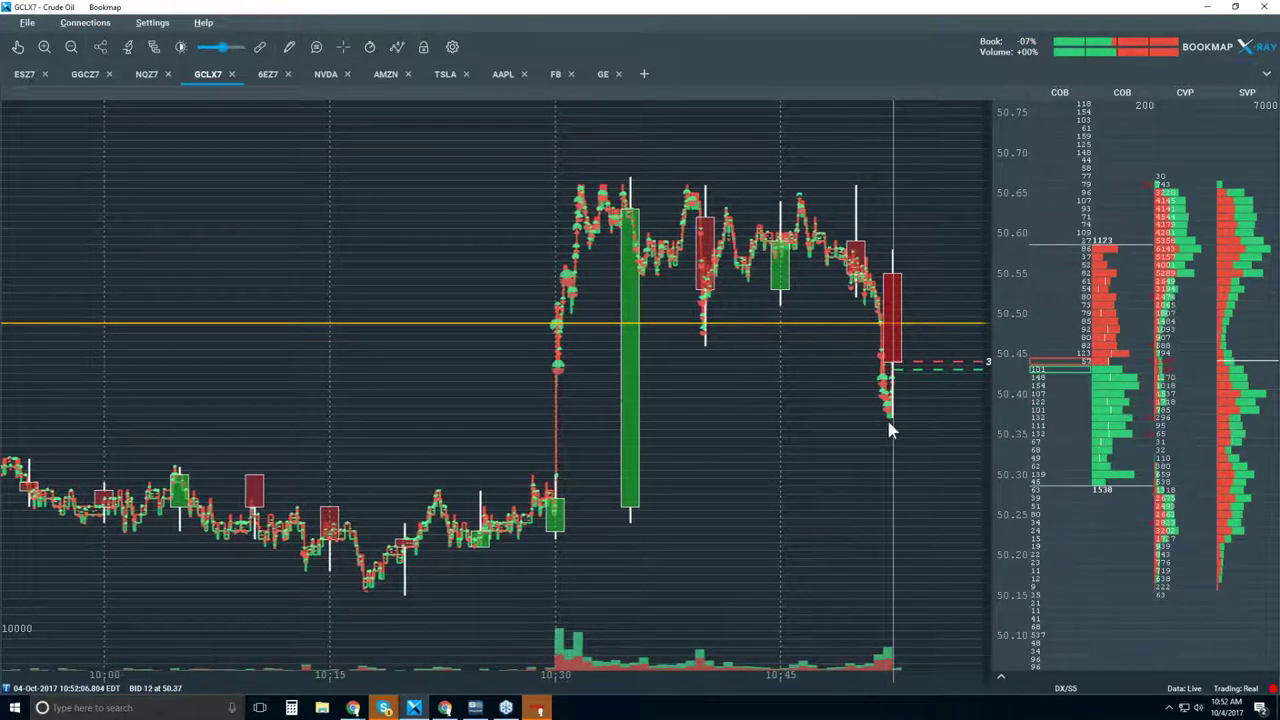
pyautogui.scroll(1, 886, 416)
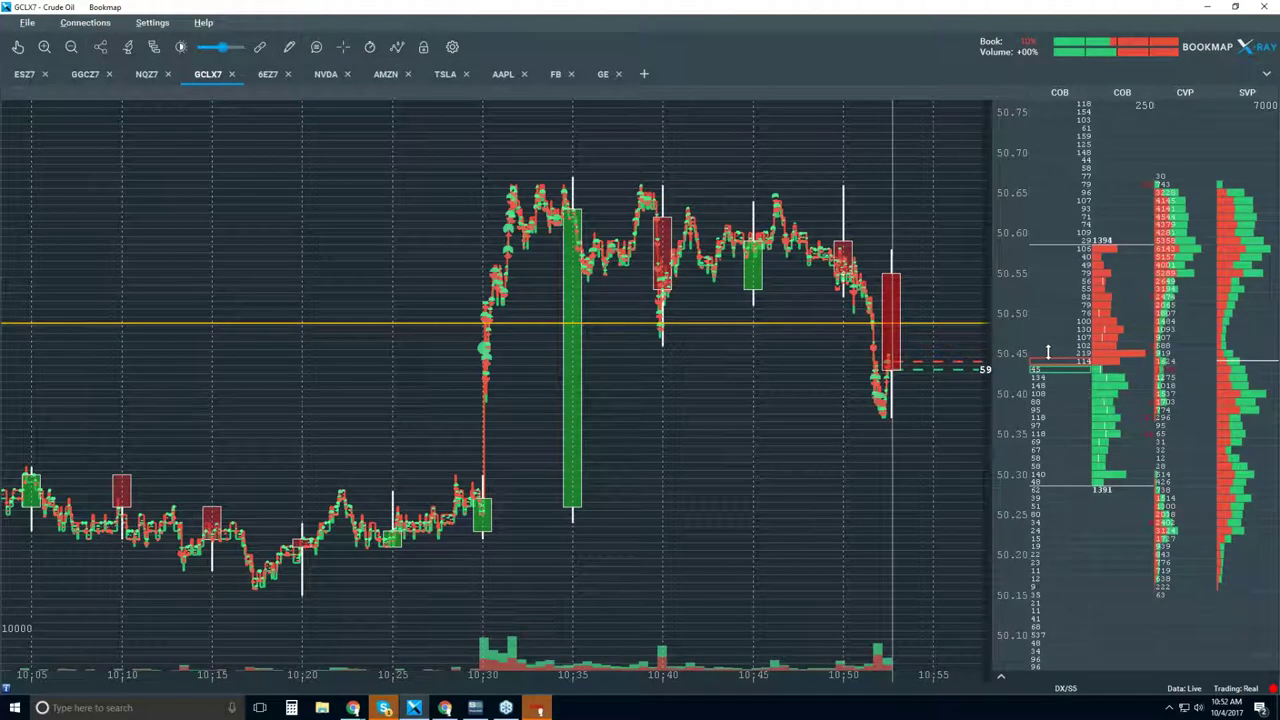
pyautogui.scroll(2, 958, 319)
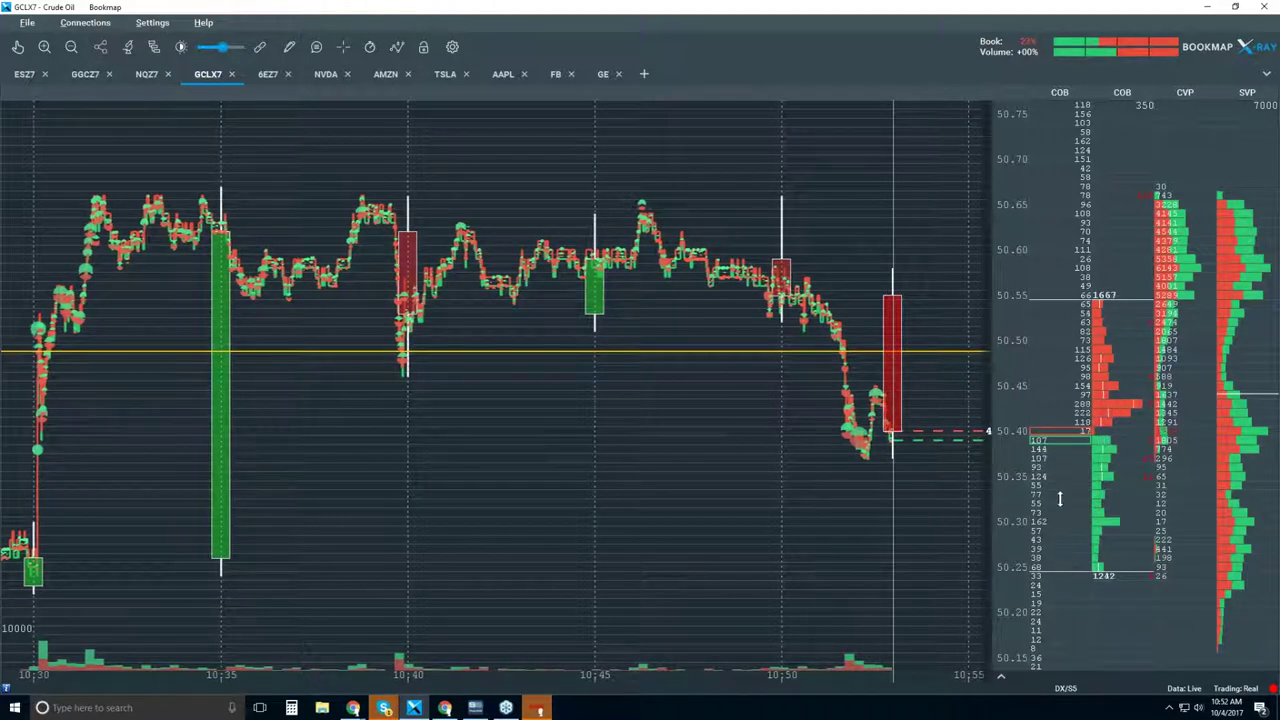
# Step: Turn the Heatmap and Extended layers back on over the crude oil candlesticks
pyautogui.click(396, 47)
pyautogui.click(438, 244)
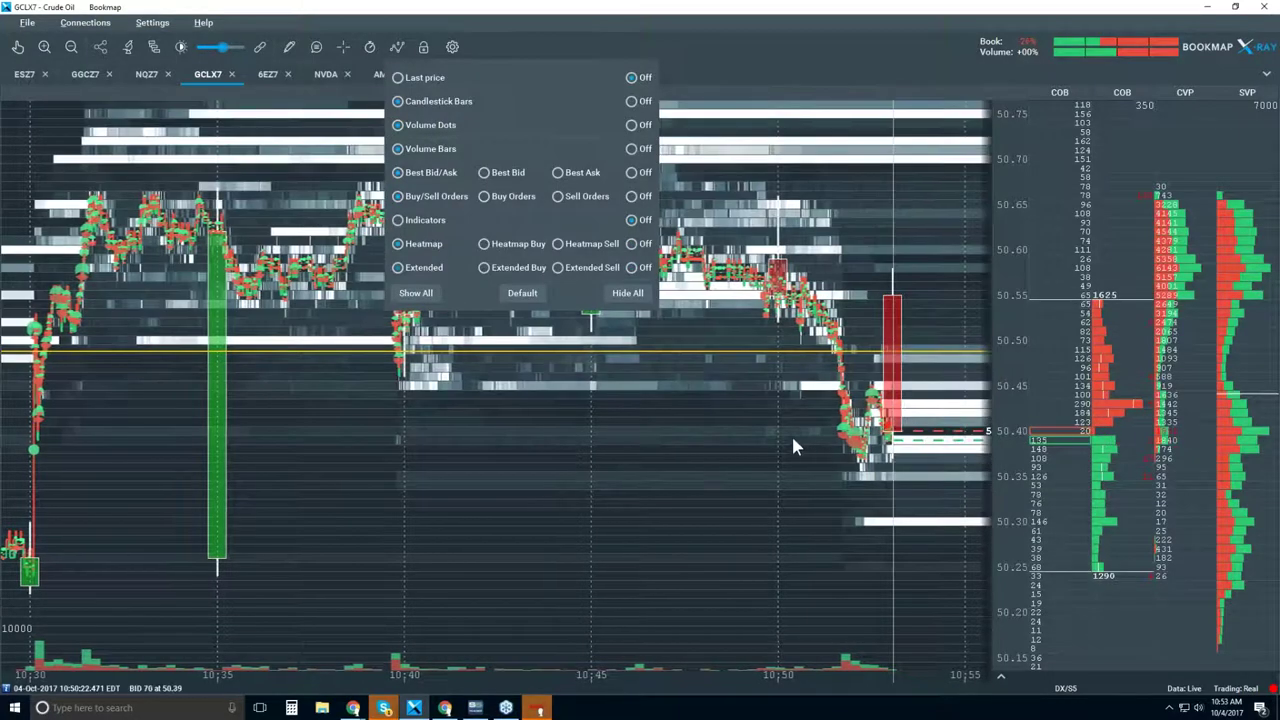
pyautogui.click(791, 433)
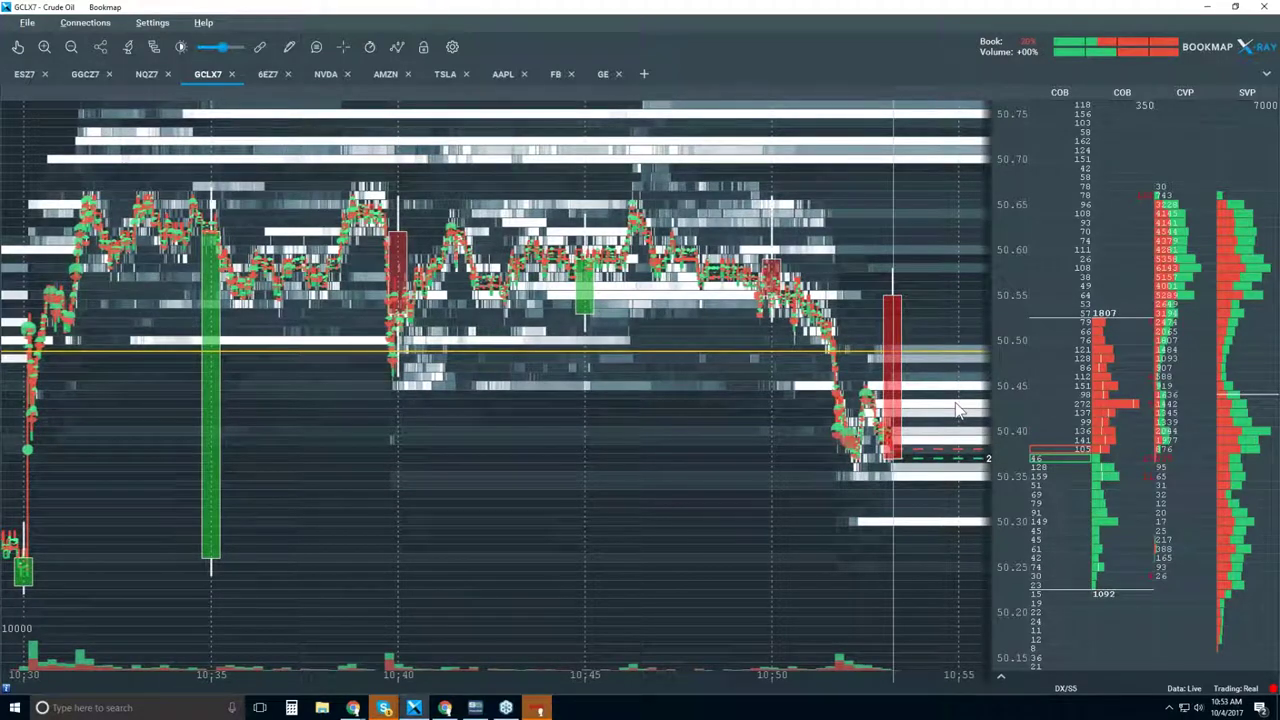
# Step: Raise the heatmap's large size highlight to about 77 and its white cut-off to about 94 in the contrast configuration
pyautogui.scroll(1, 953, 410)
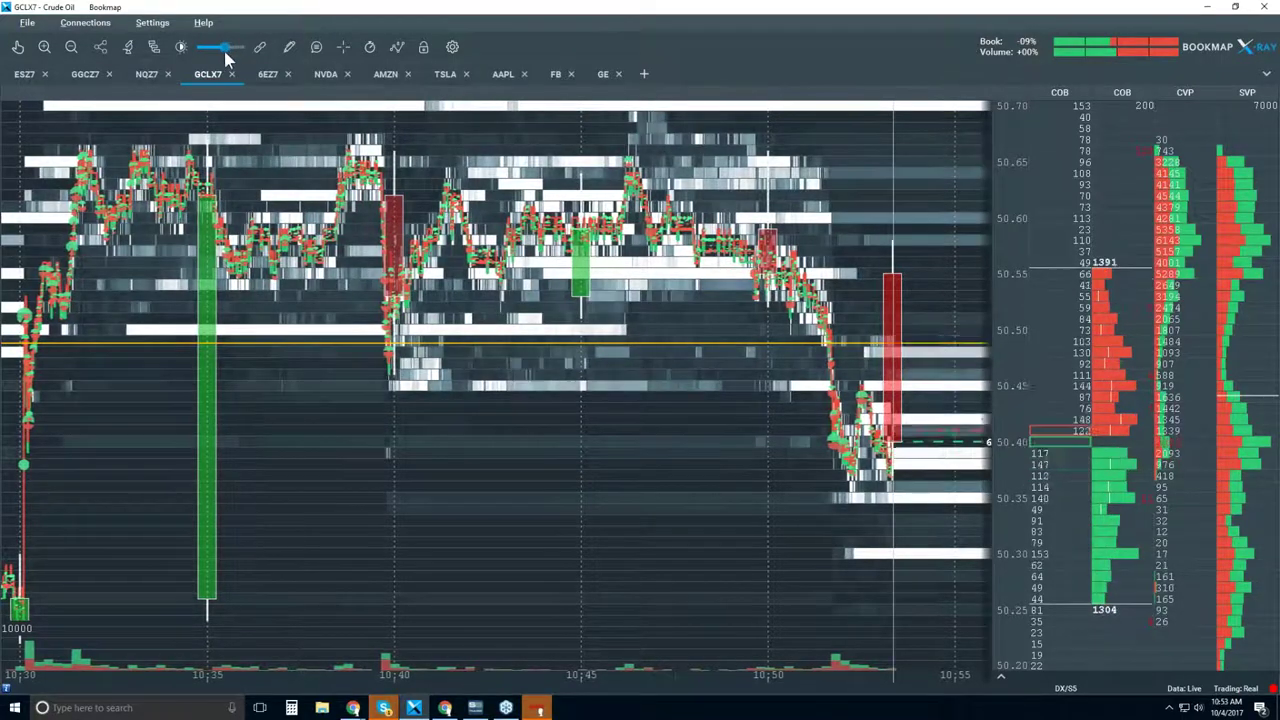
pyautogui.click(180, 48)
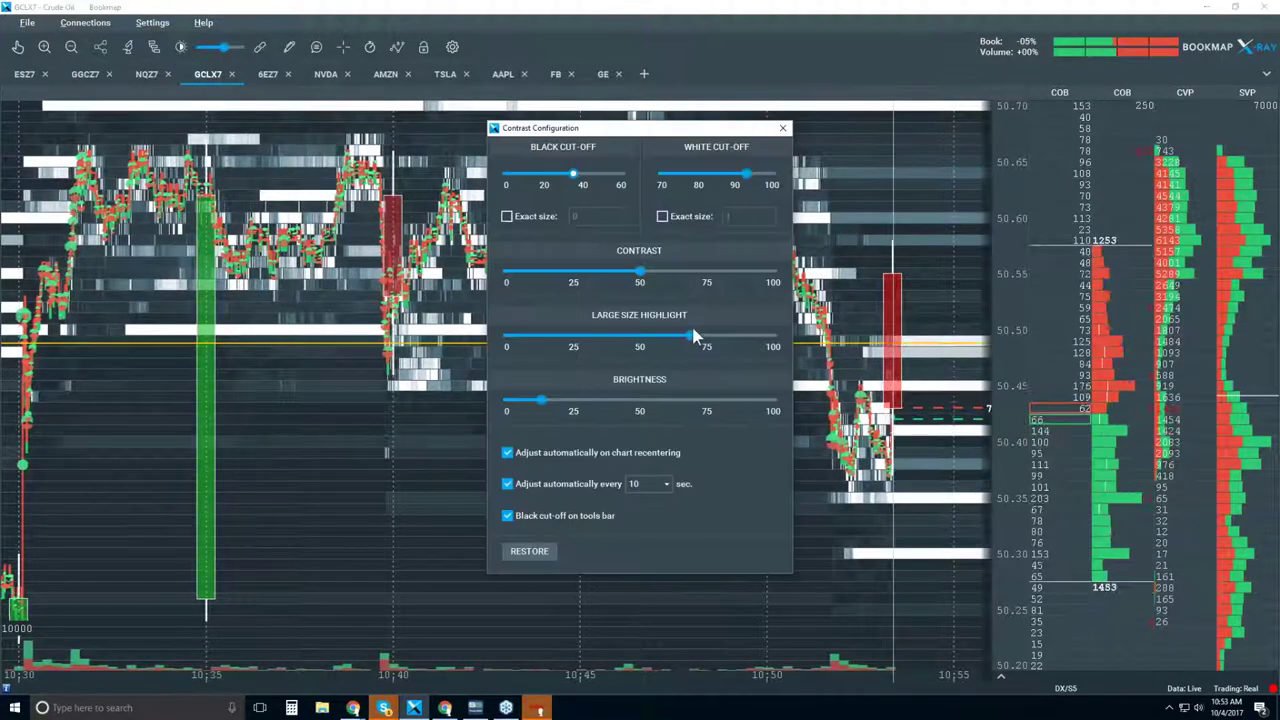
pyautogui.click(713, 340)
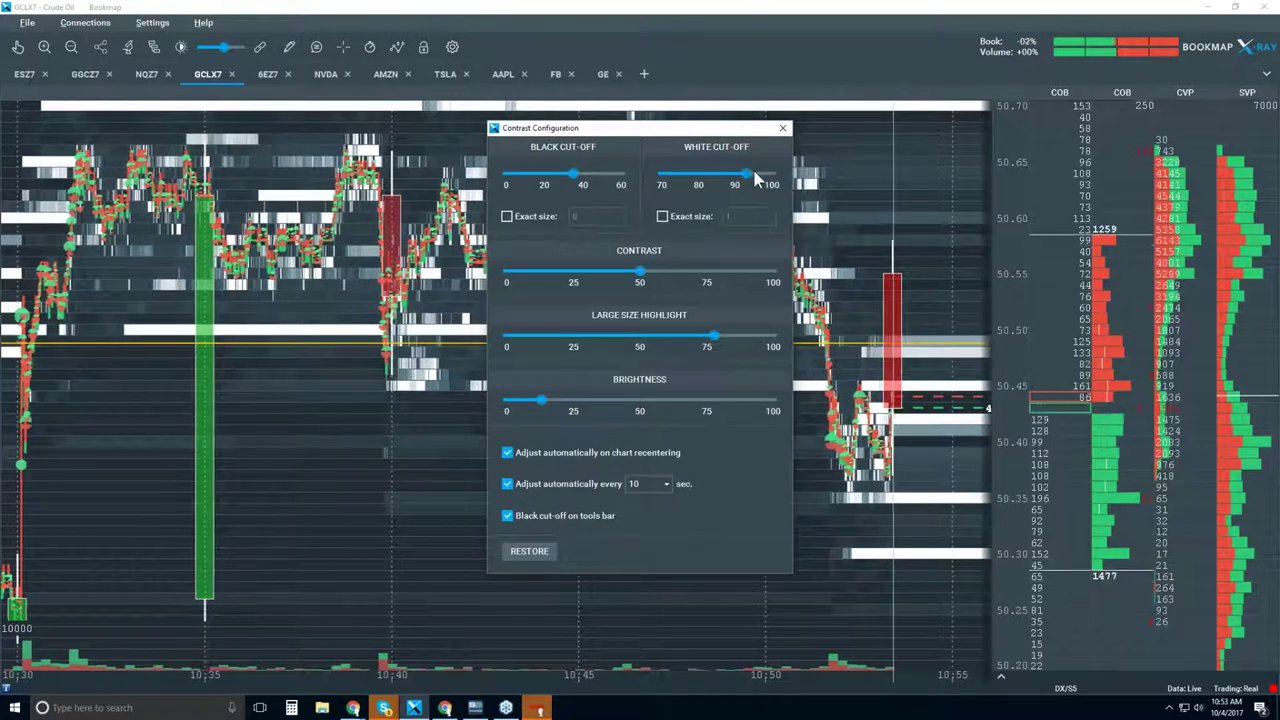
pyautogui.click(753, 174)
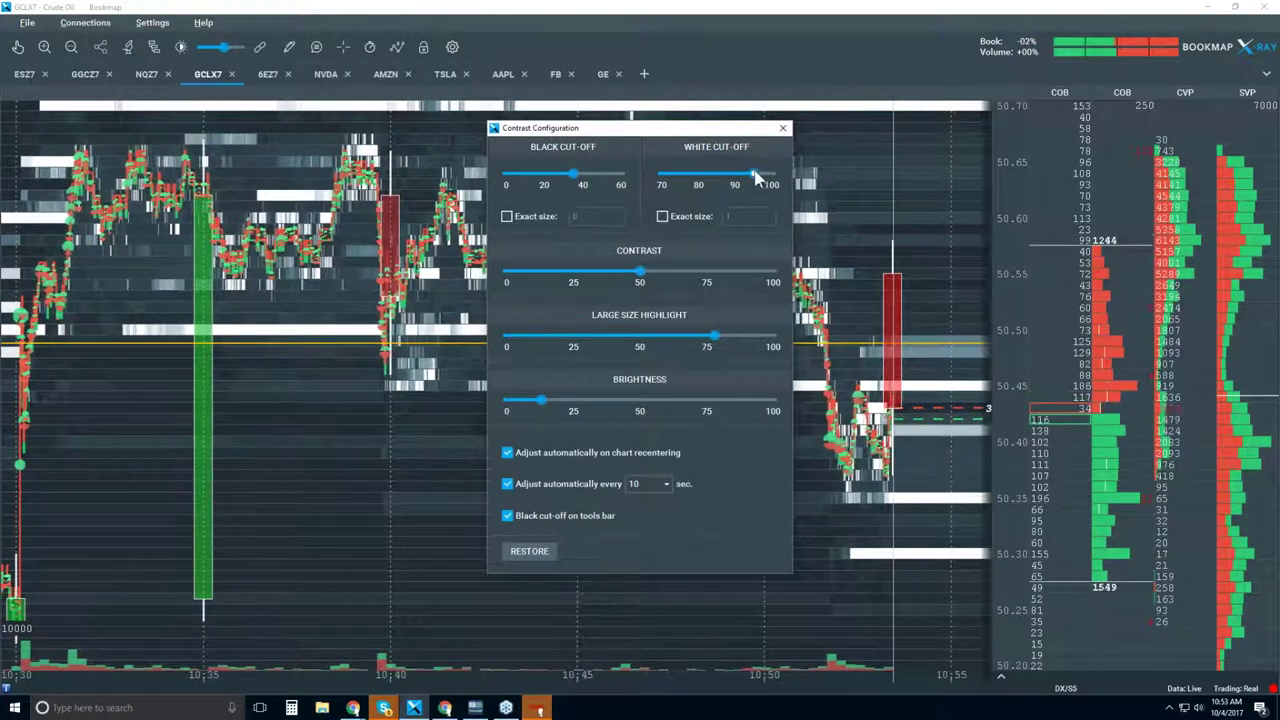
pyautogui.click(783, 128)
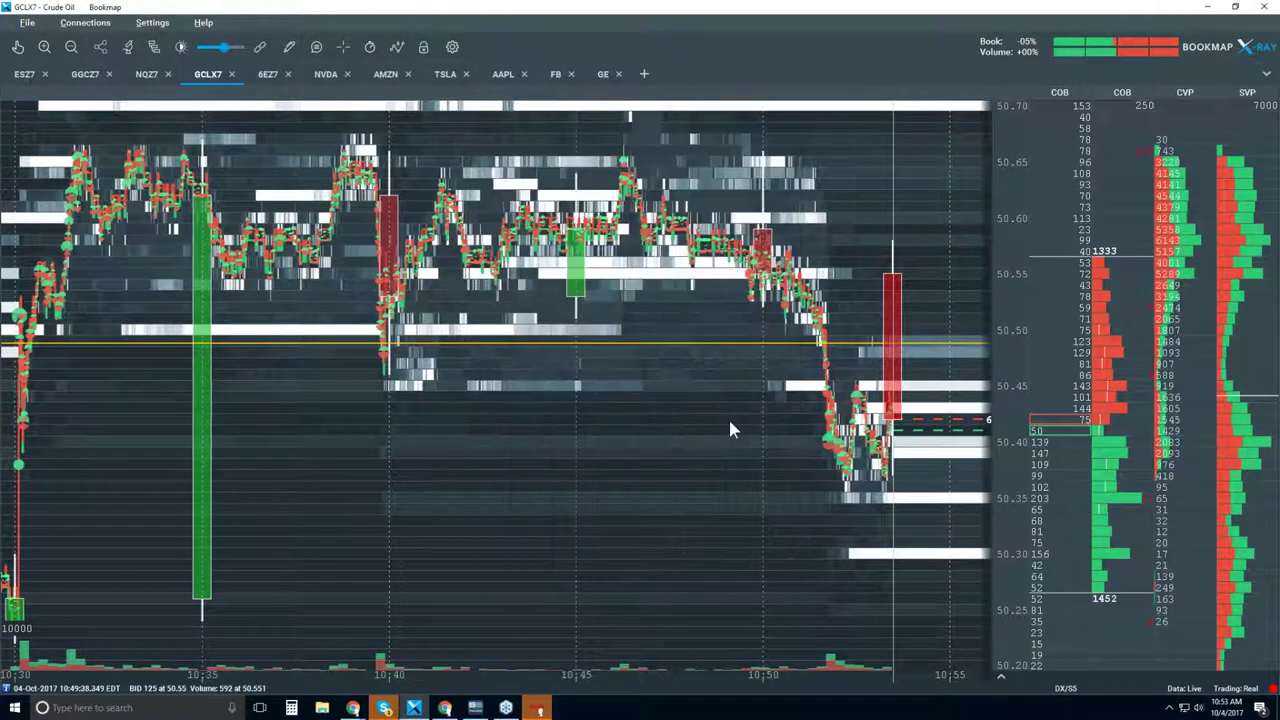
# Step: Examine the heatmap's bright liquidity bands around 50.55 and 50.62 between about 10:43 and 10:47
pyautogui.scroll(3, 743, 345)
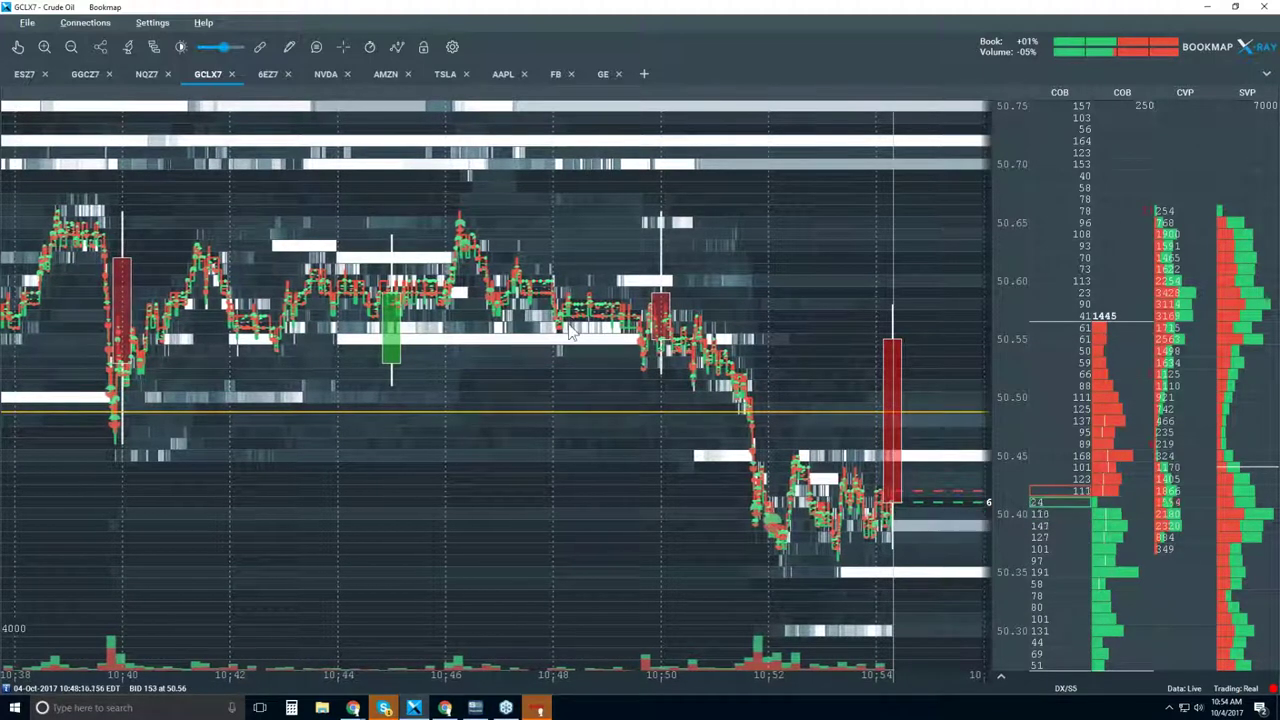
pyautogui.scroll(-2, 313, 390)
pyautogui.scroll(-2, 313, 390)
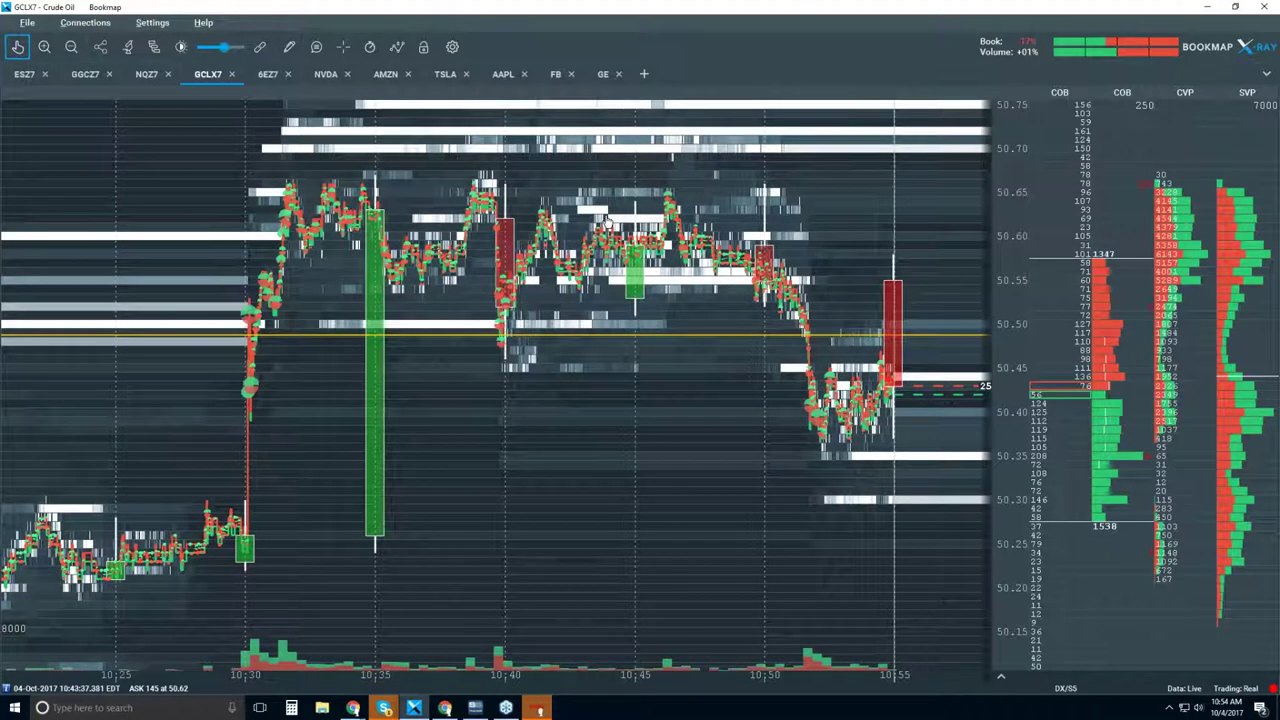
pyautogui.scroll(2, 607, 217)
pyautogui.scroll(3, 607, 217)
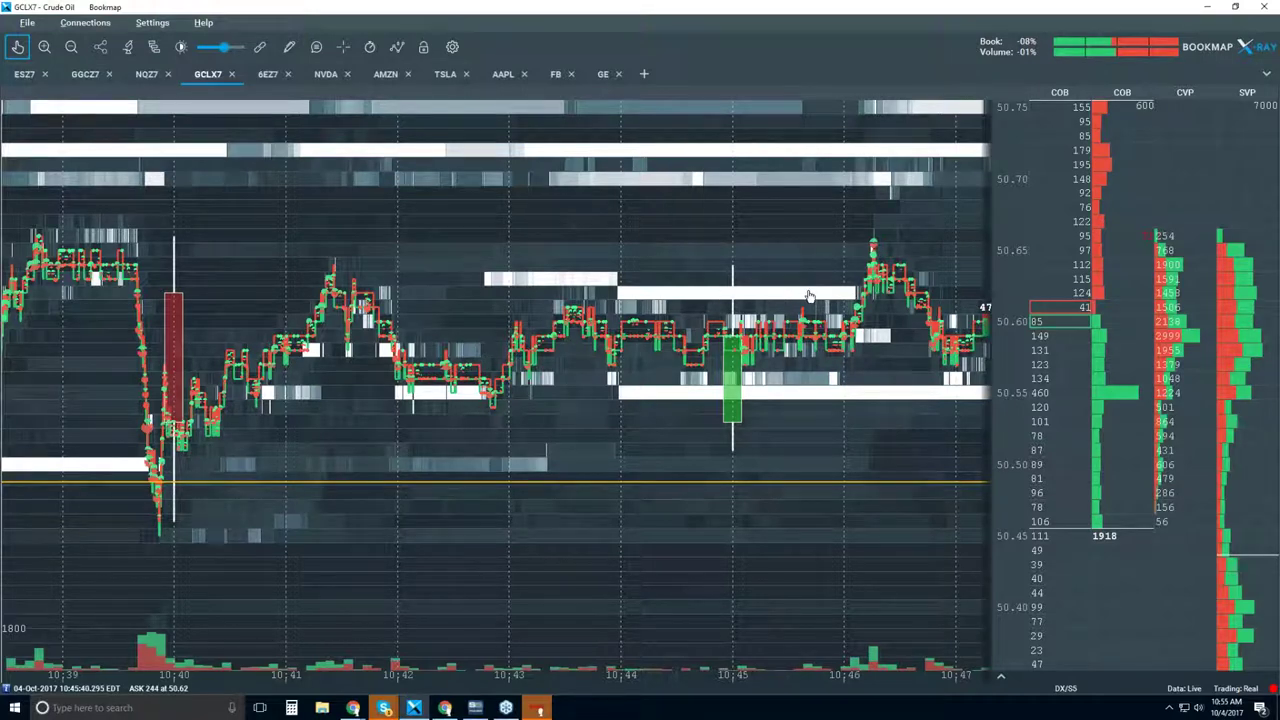
pyautogui.scroll(3, 810, 296)
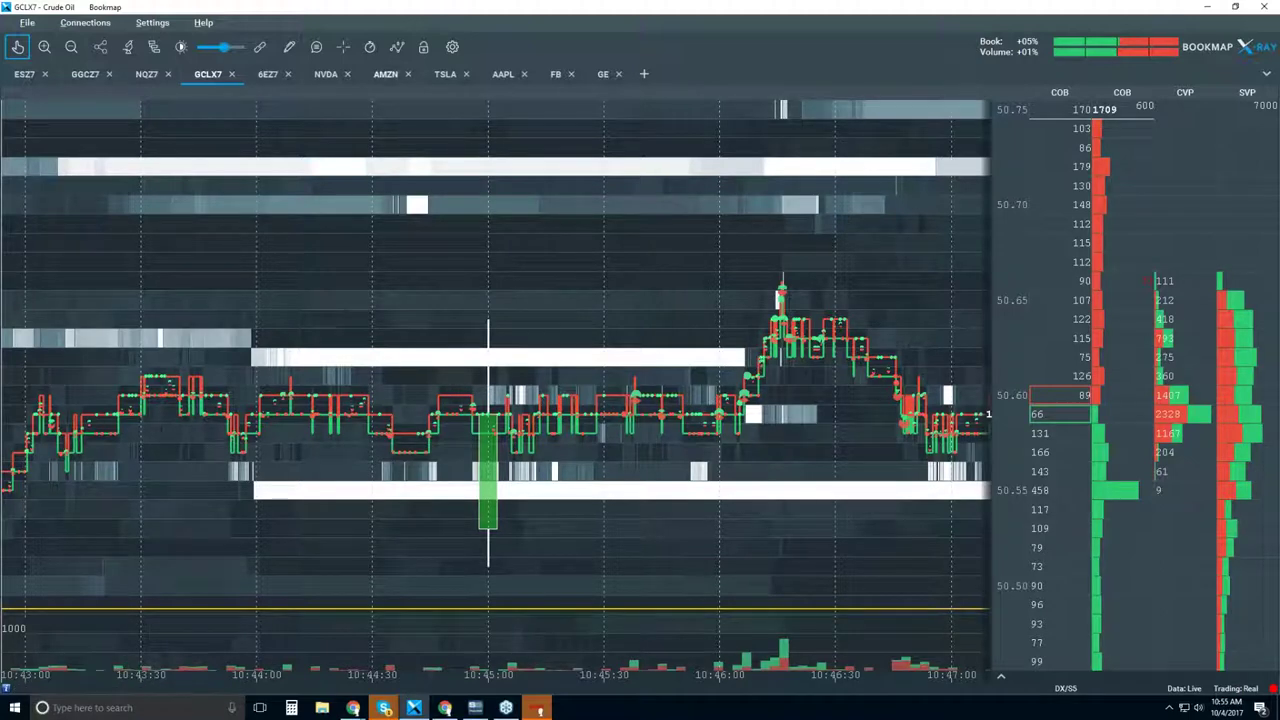
# Step: Turn on the chart's data tips and inspect the large bid at 50.55 around 10:49:38
pyautogui.click(316, 47)
pyautogui.moveTo(689, 365)
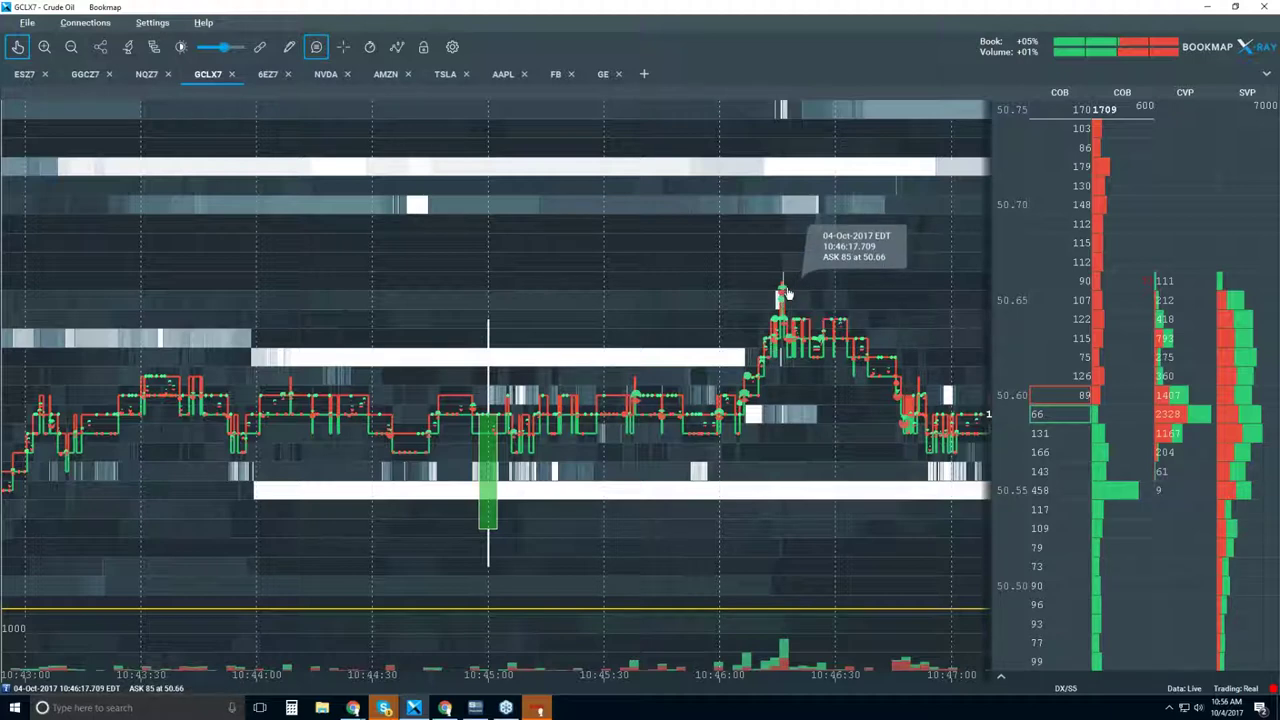
pyautogui.scroll(-2, 691, 254)
pyautogui.scroll(-2, 691, 254)
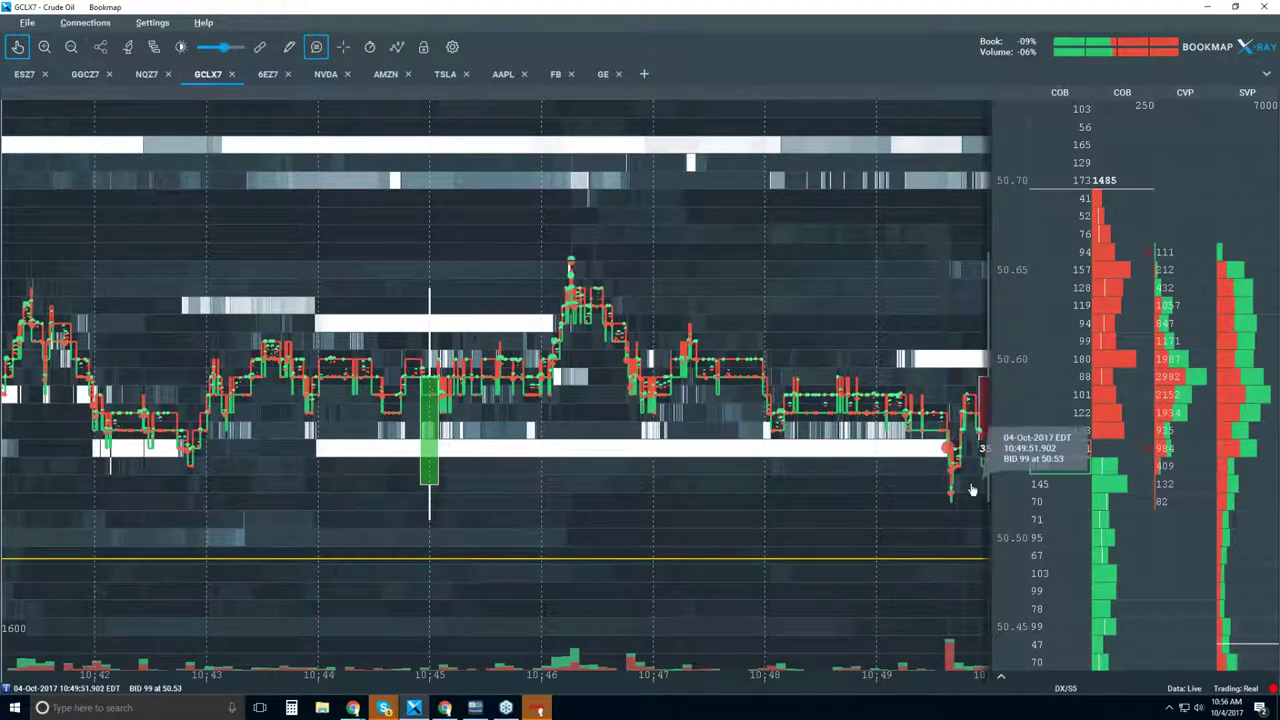
pyautogui.scroll(5, 910, 402)
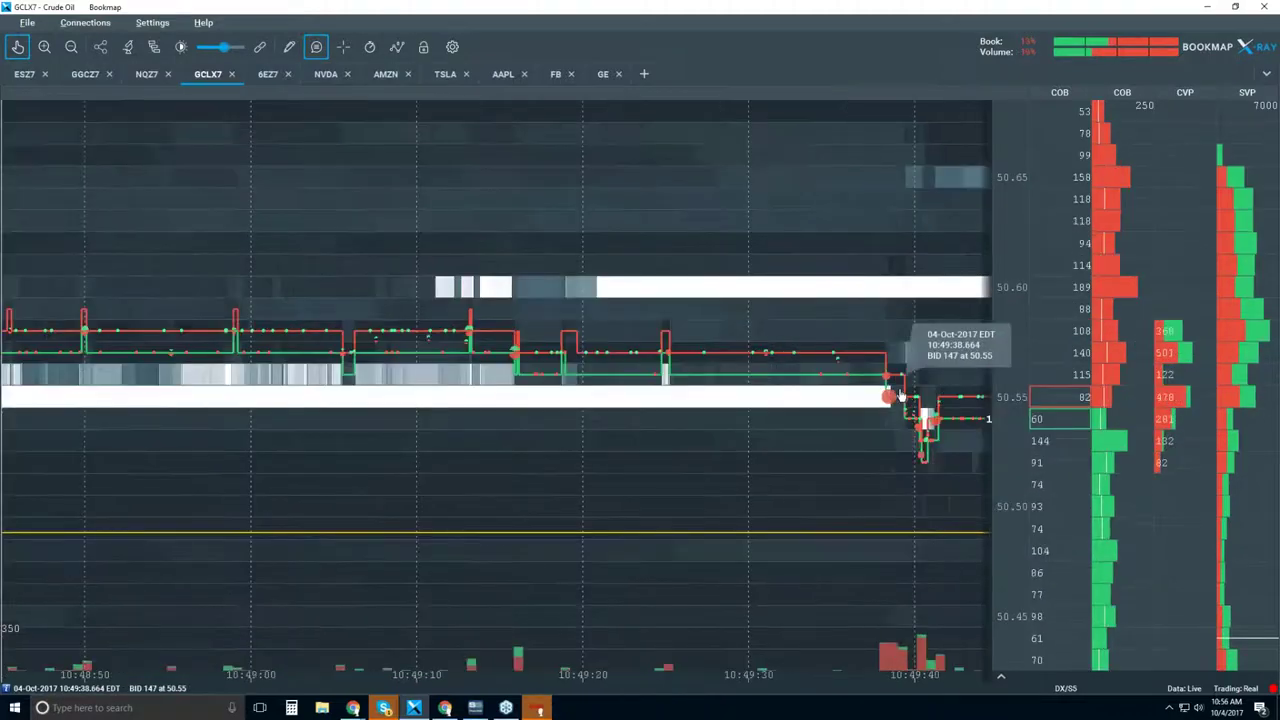
pyautogui.scroll(10, 905, 405)
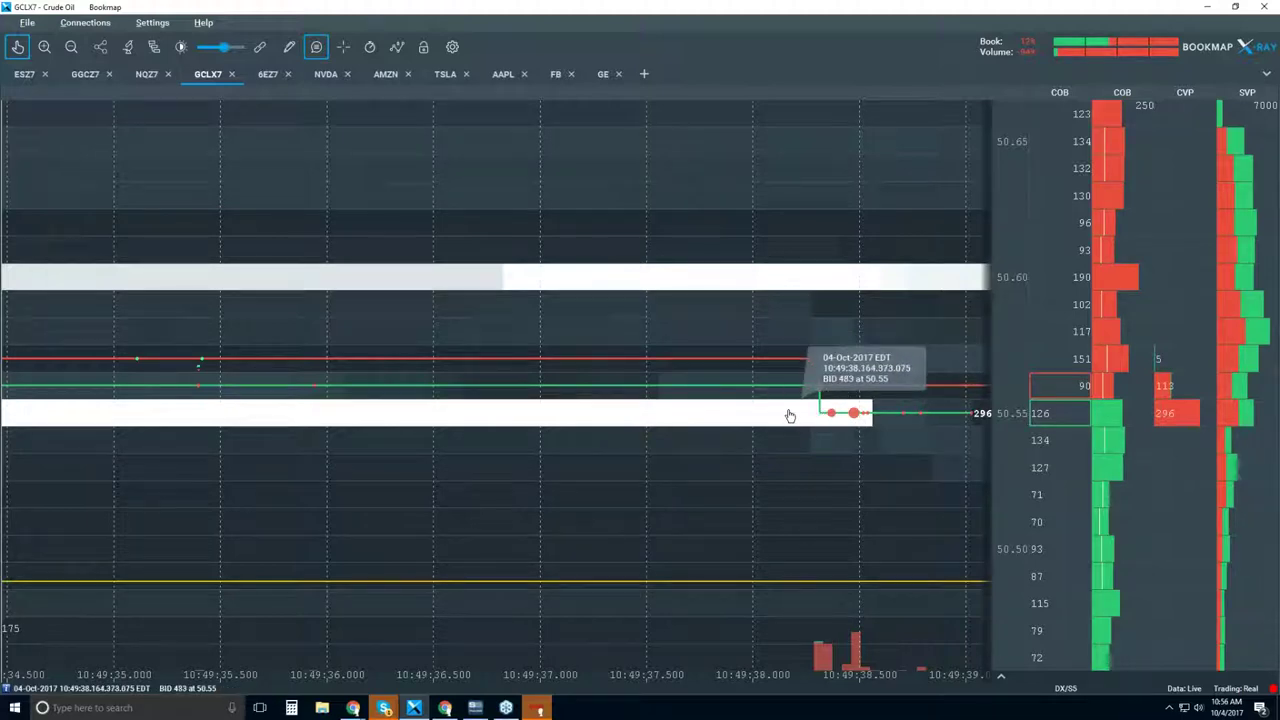
# Step: Compare the bid sizes and traded volume at 50.55 just before and after the price reaches that level at 10:49:38
pyautogui.moveTo(795, 414); pyautogui.dragTo(968, 413)
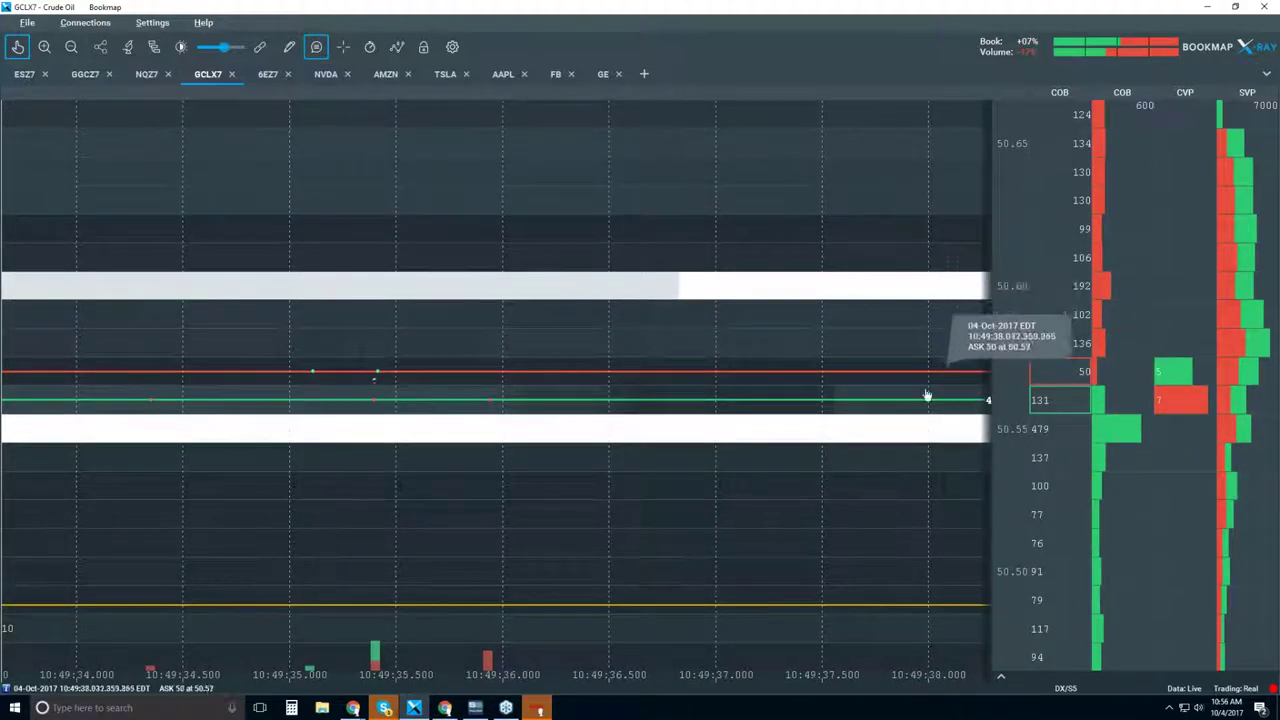
pyautogui.moveTo(951, 343); pyautogui.dragTo(895, 341)
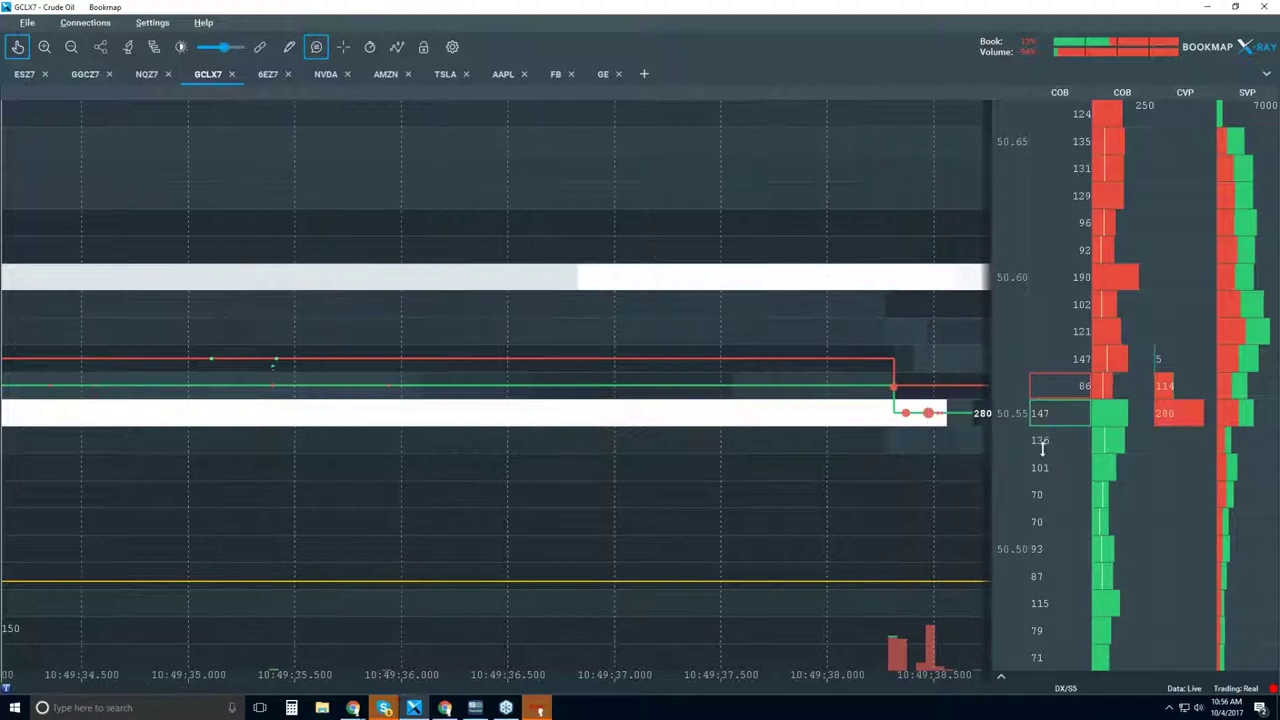
pyautogui.moveTo(915, 415)
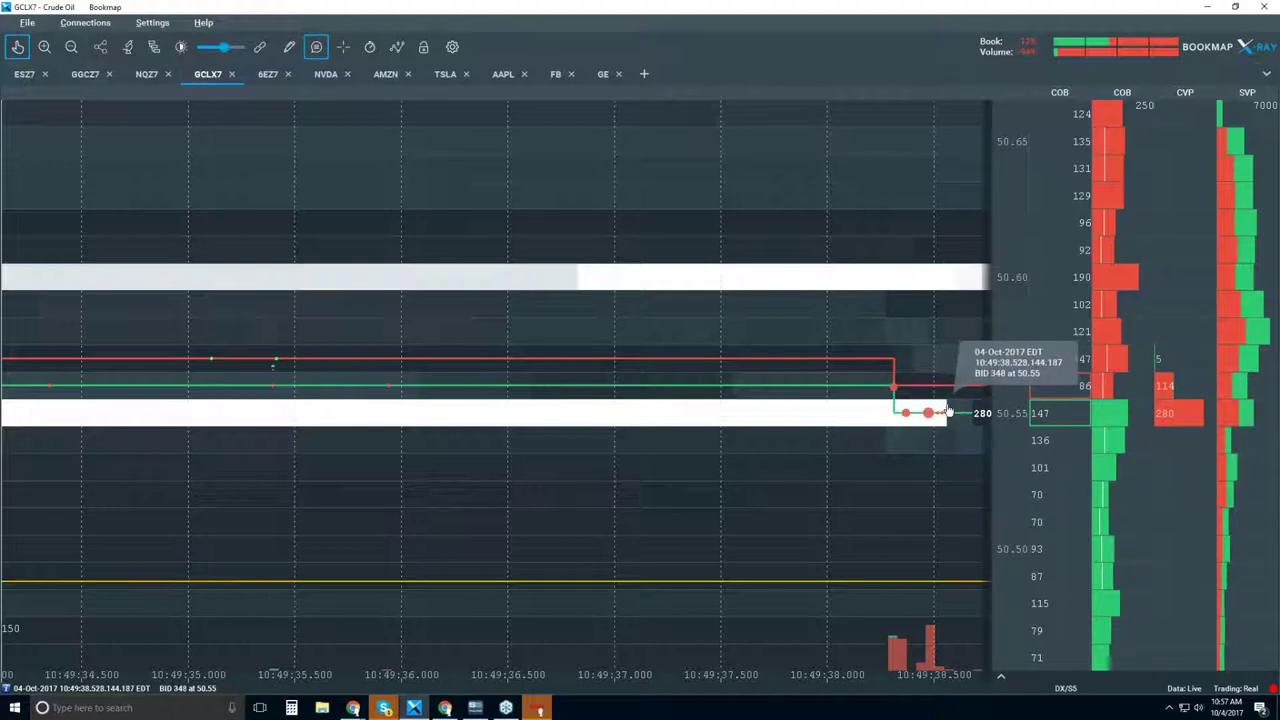
pyautogui.moveTo(962, 411)
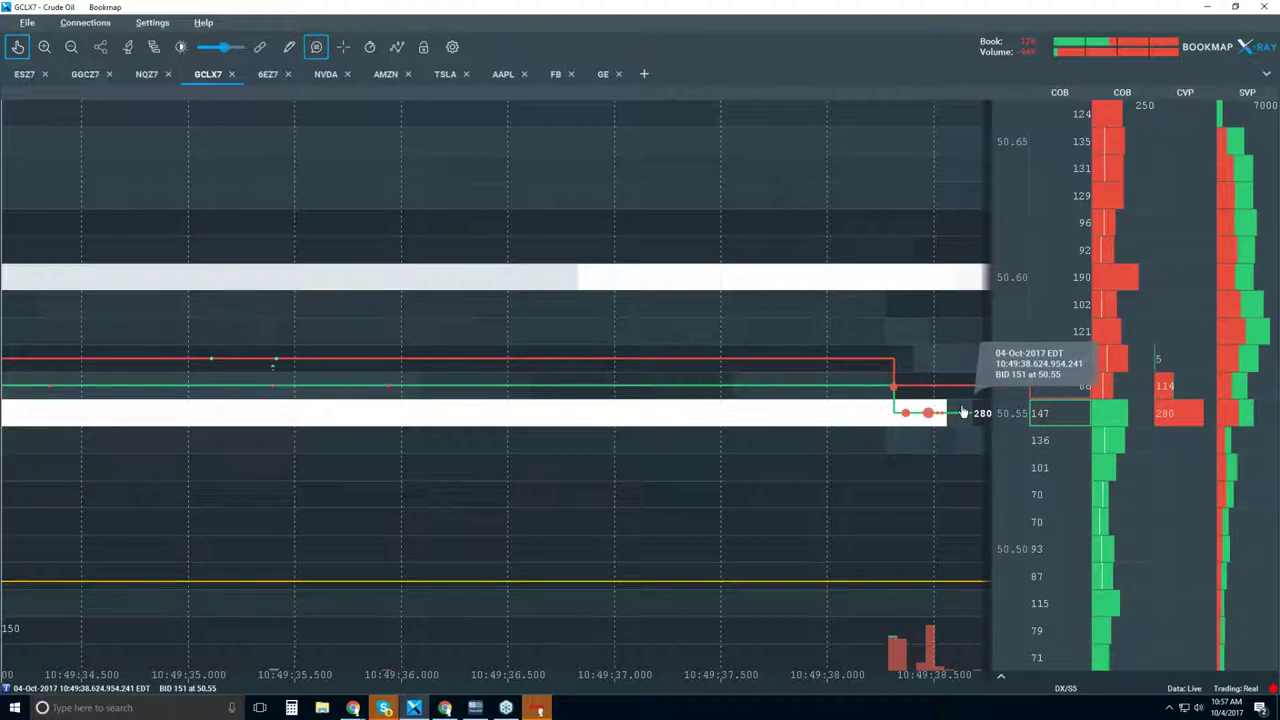
pyautogui.scroll(1, 955, 410)
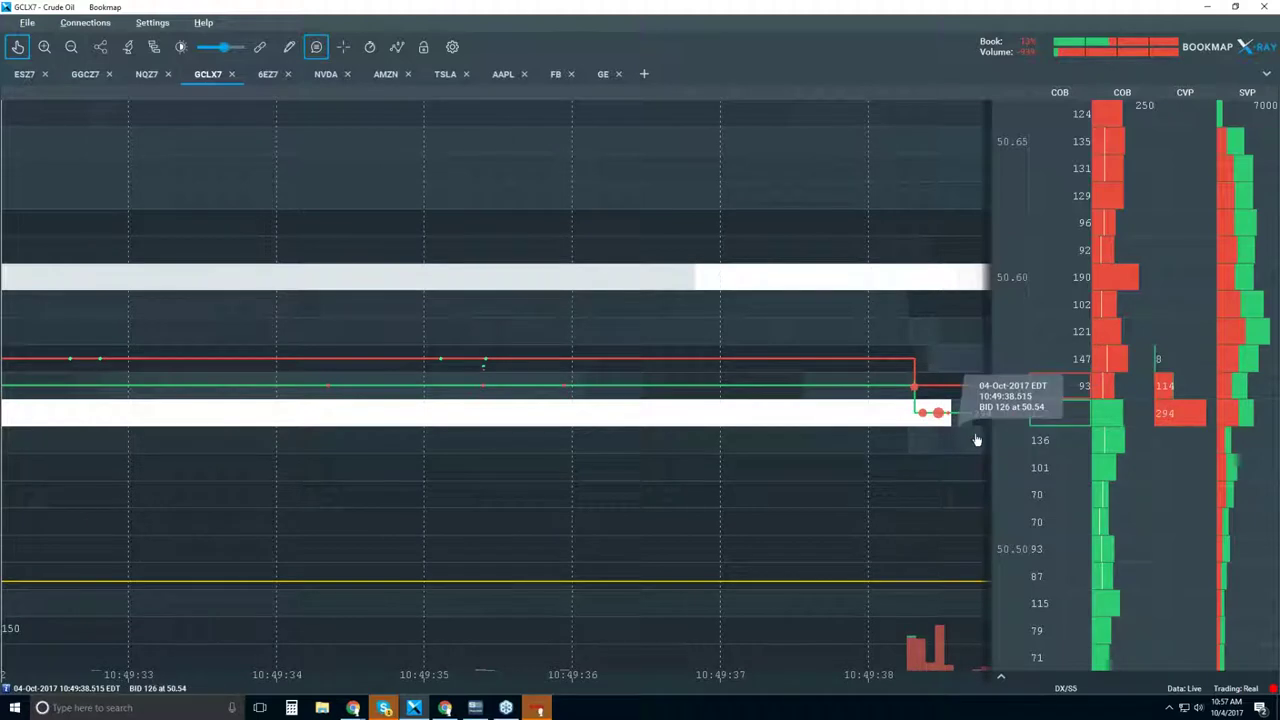
pyautogui.scroll(-2, 890, 456)
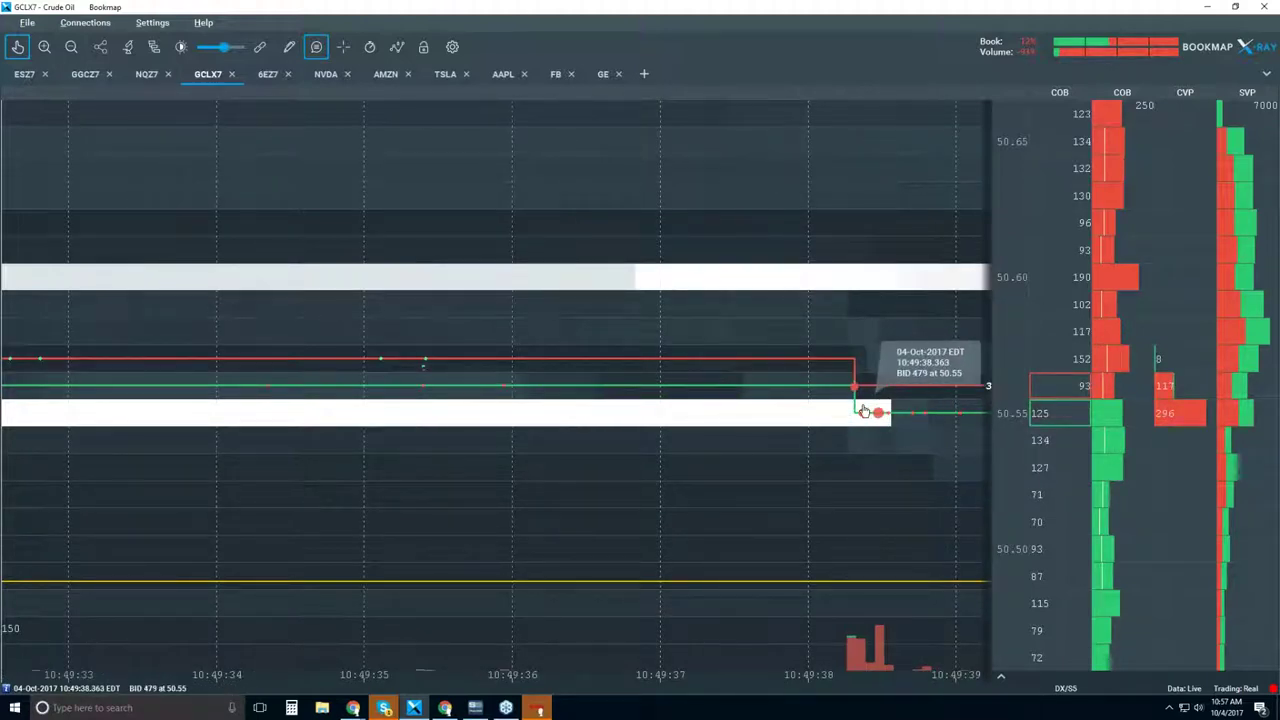
# Step: Review how the 50.55 liquidity band held between about 10:36 and 10:52 before the price fell through it
pyautogui.scroll(-1, 863, 408)
pyautogui.scroll(-1, 863, 408)
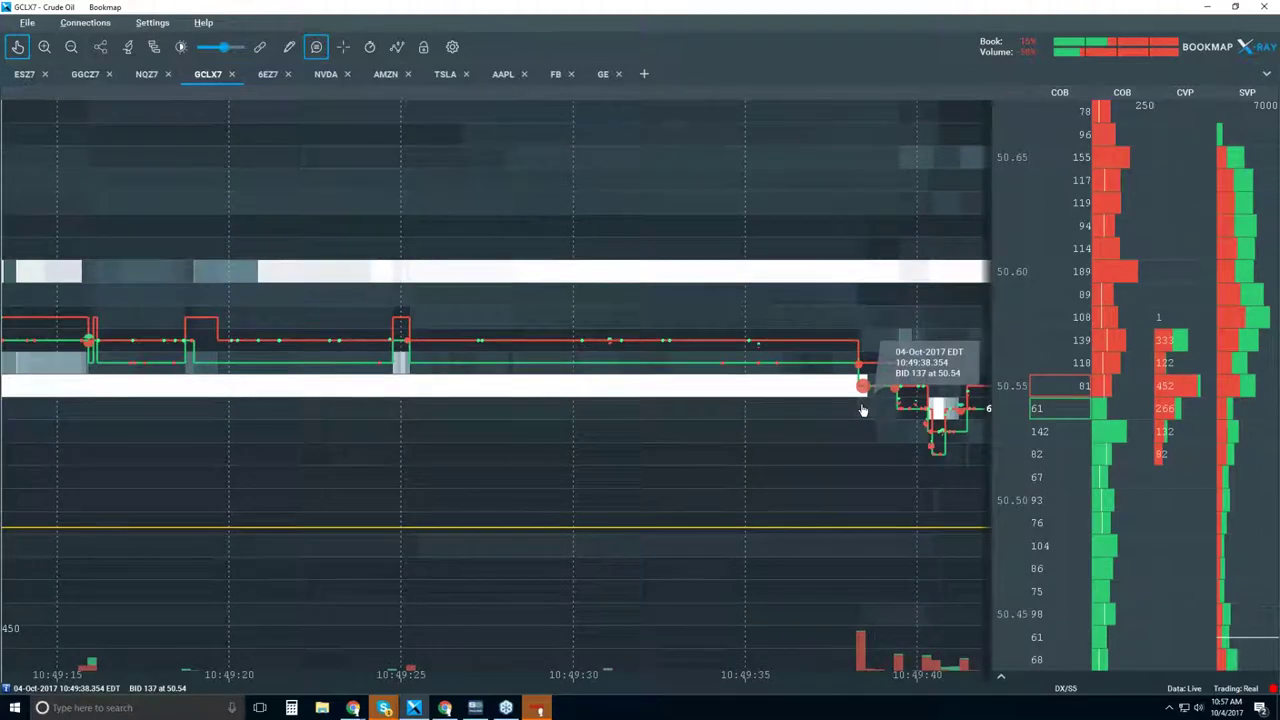
pyautogui.scroll(-3, 863, 408)
pyautogui.scroll(-2, 863, 410)
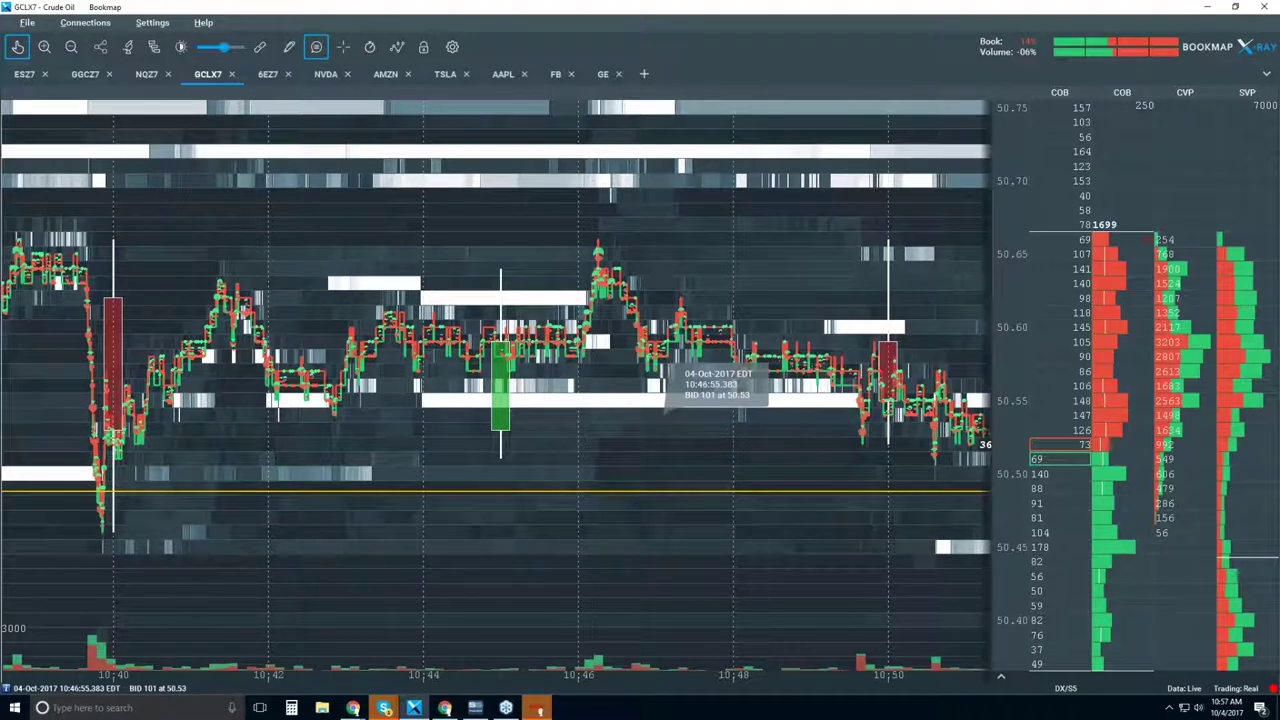
pyautogui.moveTo(684, 432); pyautogui.dragTo(870, 432)
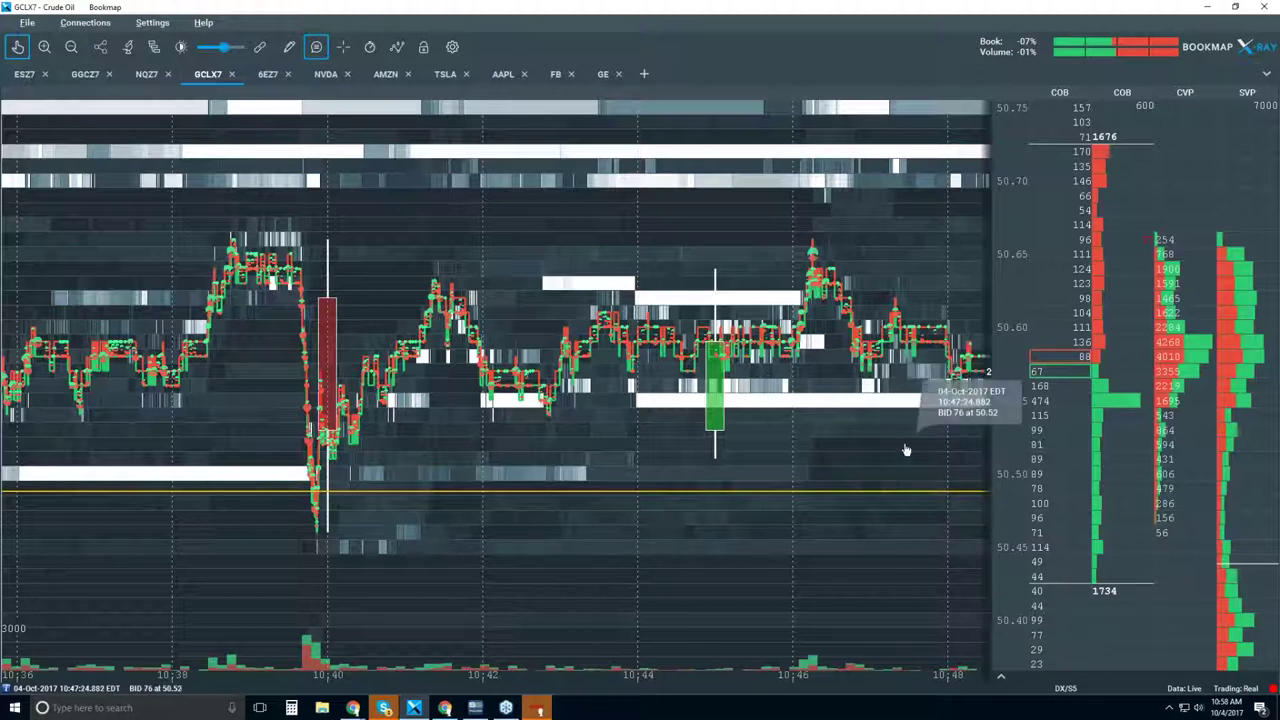
pyautogui.moveTo(908, 443); pyautogui.dragTo(800, 444)
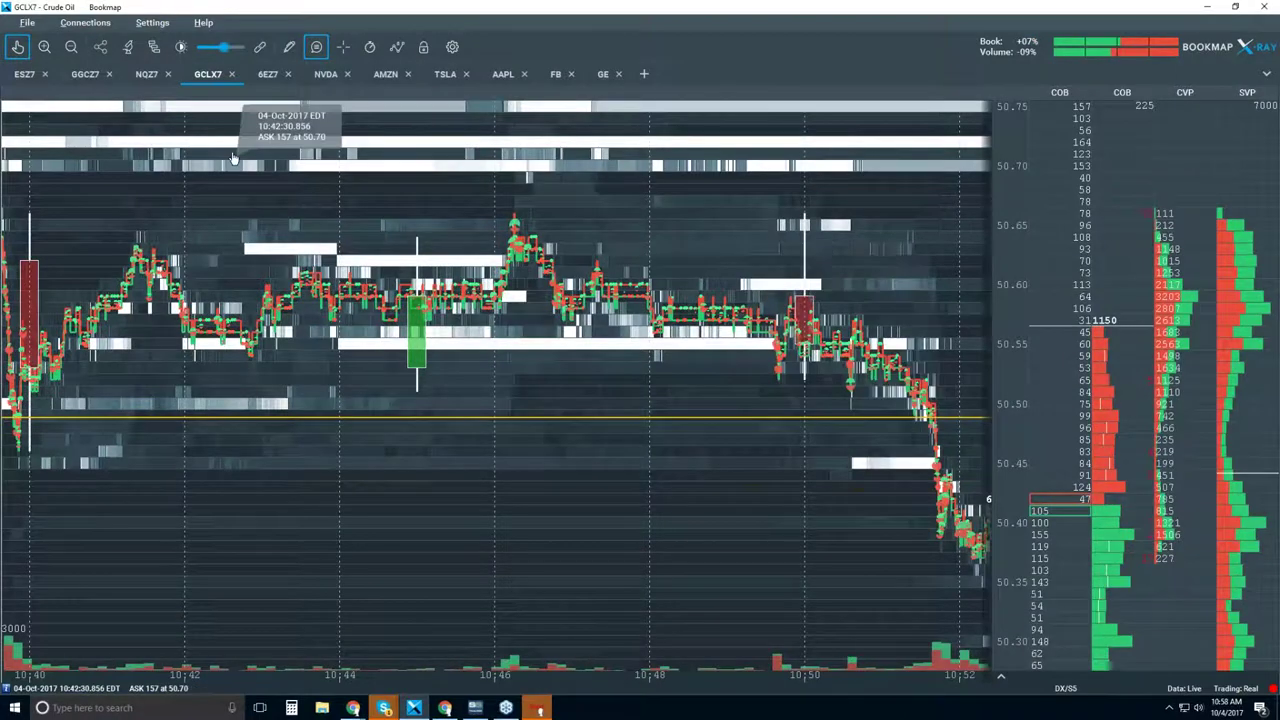
# Step: Turn off chart panning and return crude oil to the live price, showing the period since about 10:25
pyautogui.click(17, 46)
pyautogui.scroll(-4, 660, 270)
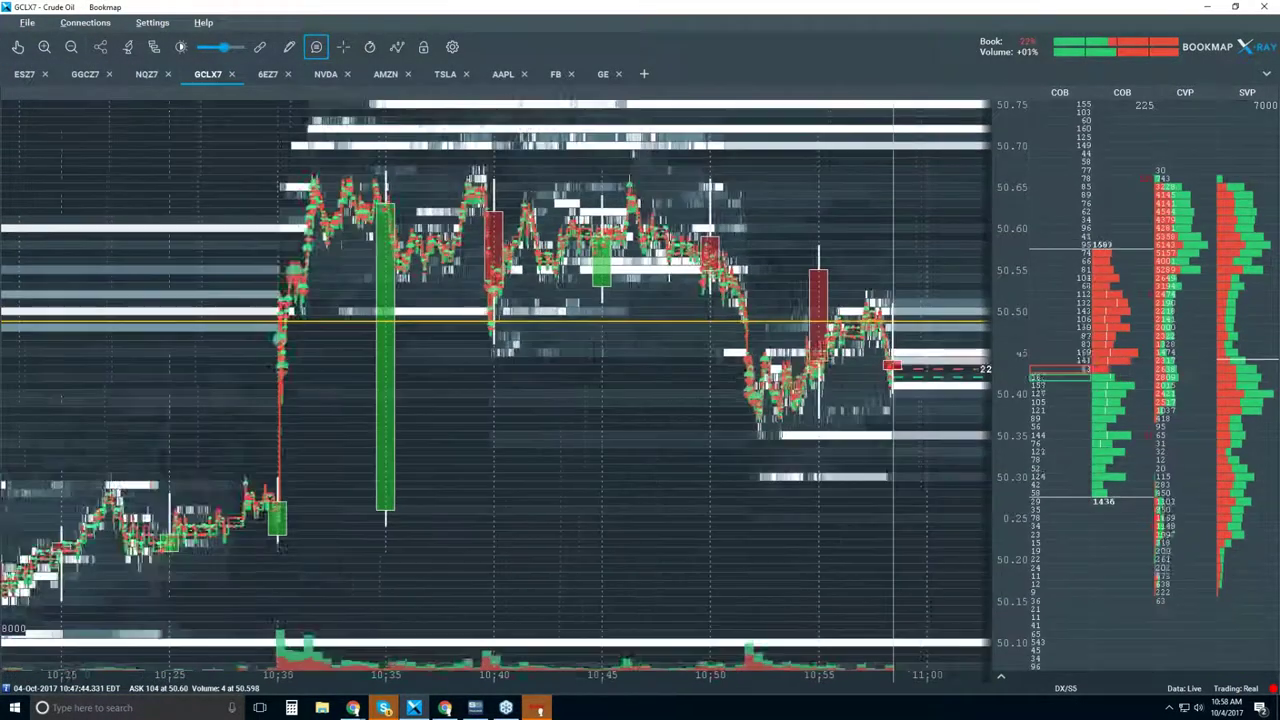
pyautogui.scroll(1, 660, 260)
pyautogui.scroll(-1, 640, 240)
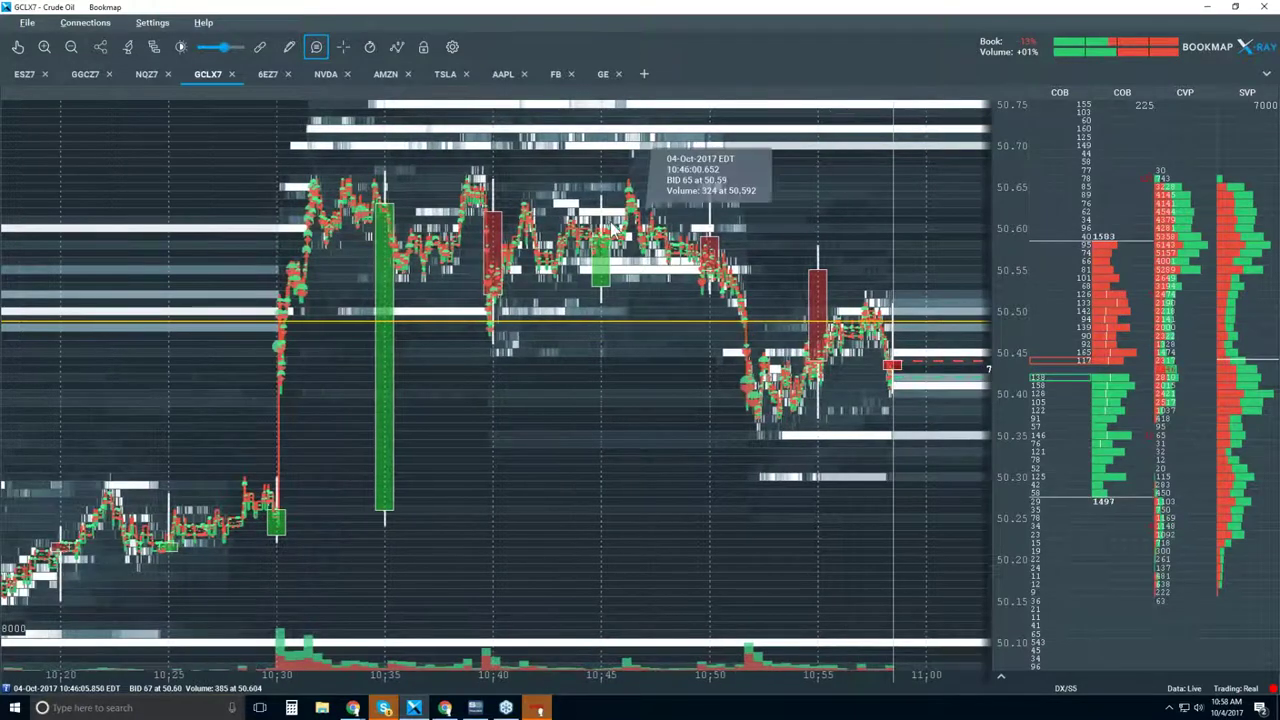
pyautogui.scroll(1, 612, 230)
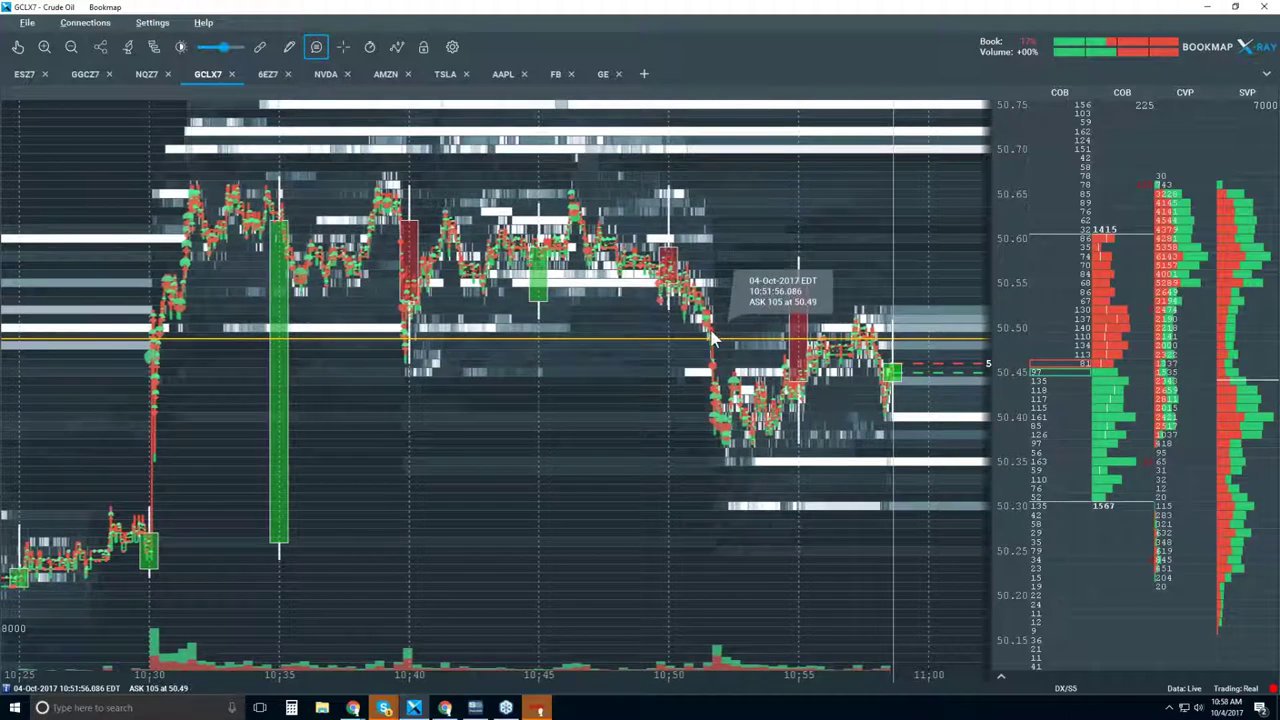
# Step: Turn Candlestick Bars off and Indicators on over the crude oil heatmap
pyautogui.click(440, 88)
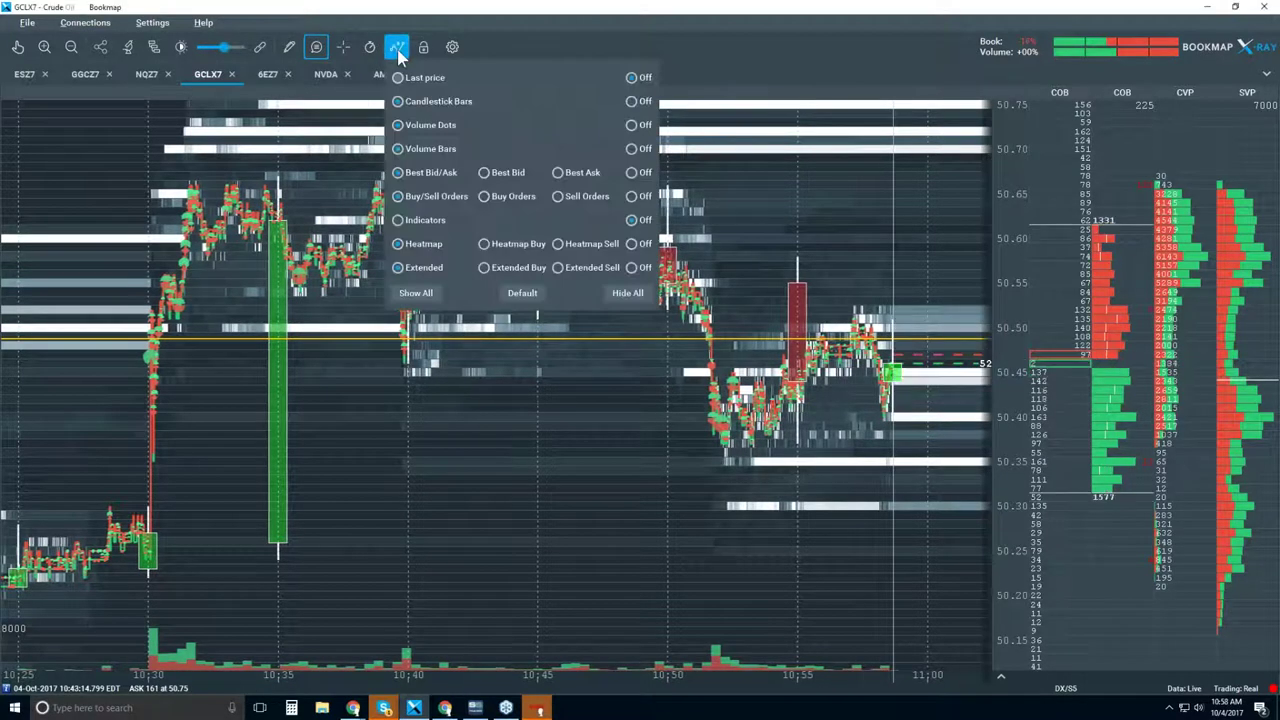
pyautogui.click(631, 101)
pyautogui.click(423, 219)
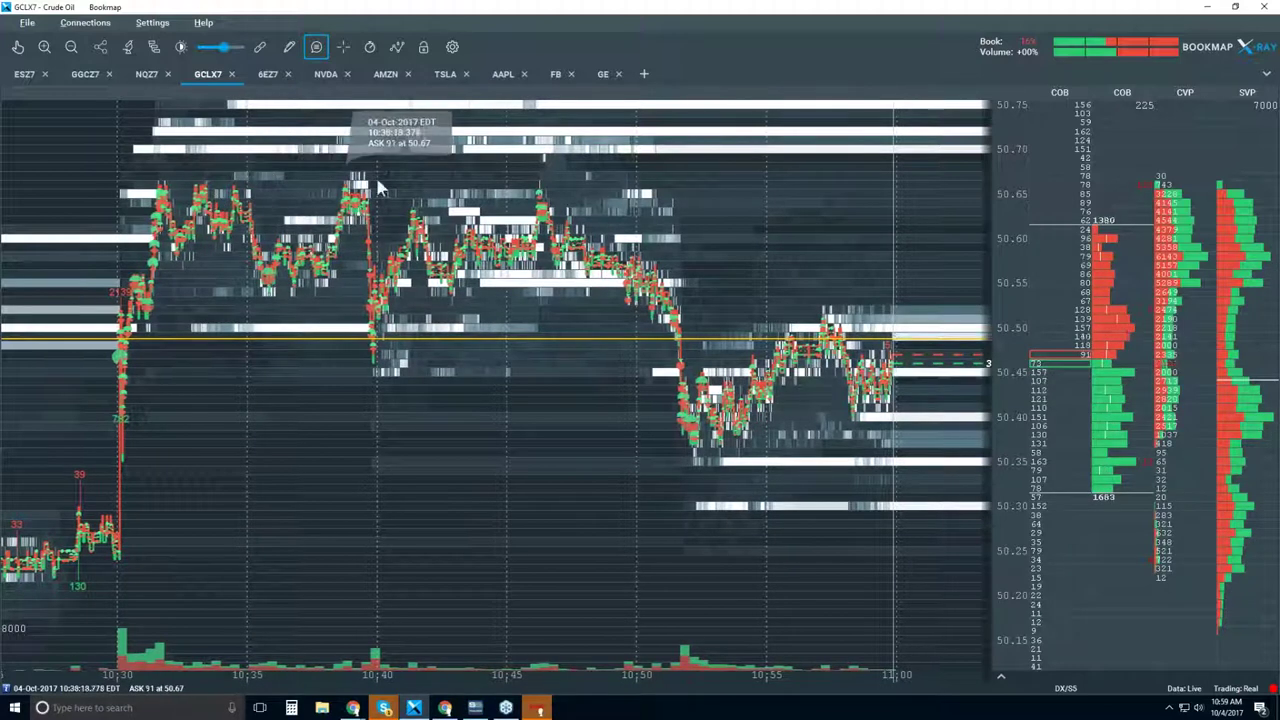
pyautogui.scroll(-2, 421, 177)
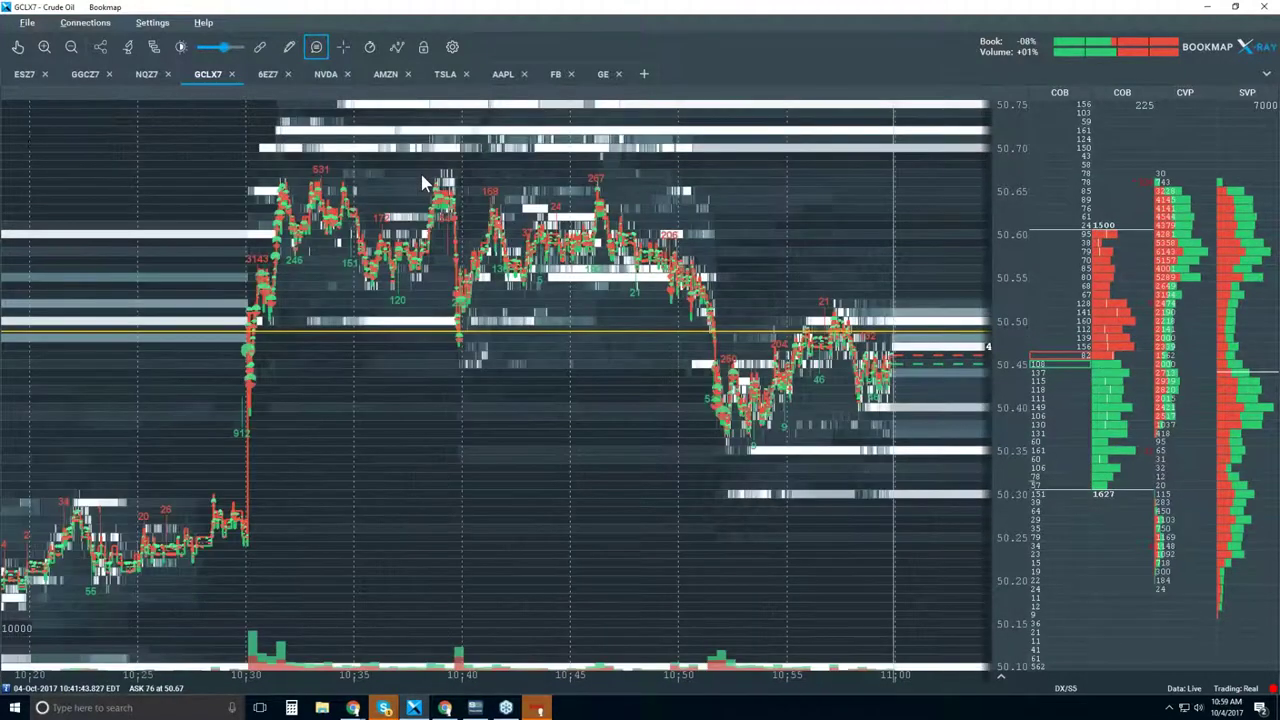